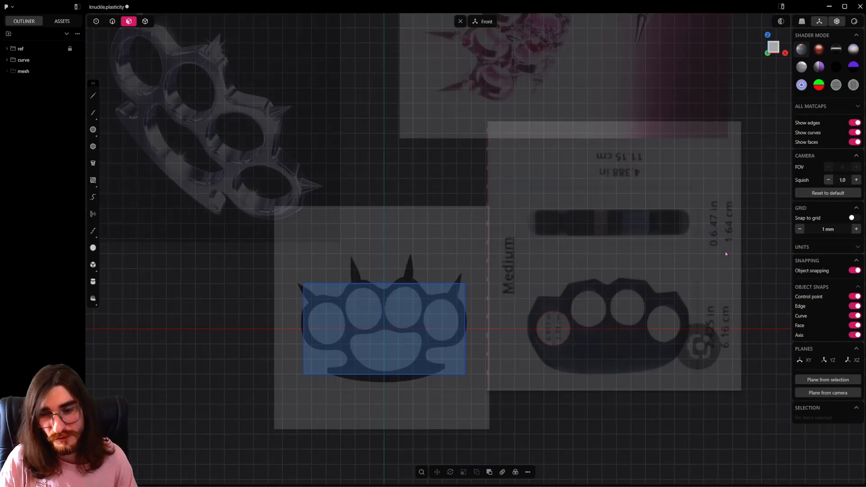
Draw a circle of about 13.7 mm radius over the leftmost finger hole of the knuckle silhouette in the front view.
{"action": "middle_click_drag", "start_coordinate": [491, 296], "coordinate": [610, 260], "text": "shift"}
{"action": "left_click", "coordinate": [93, 130]}
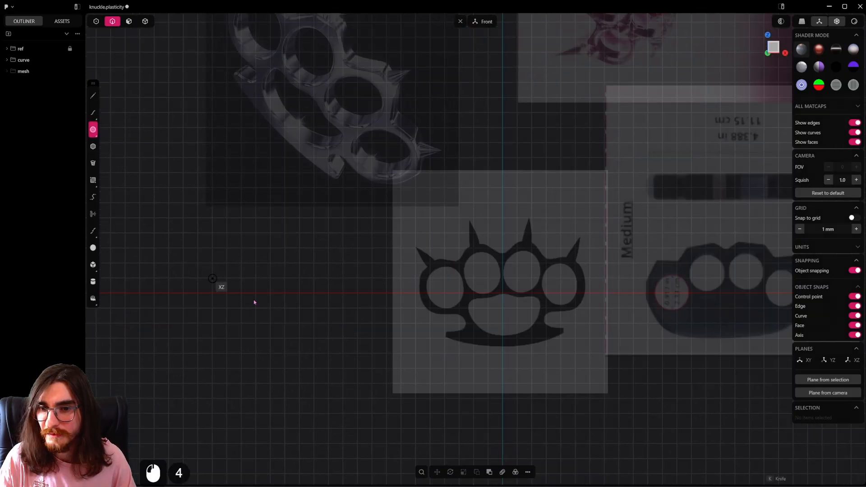
{"action": "scroll", "coordinate": [456, 272], "scroll_direction": "up", "scroll_amount": 13}
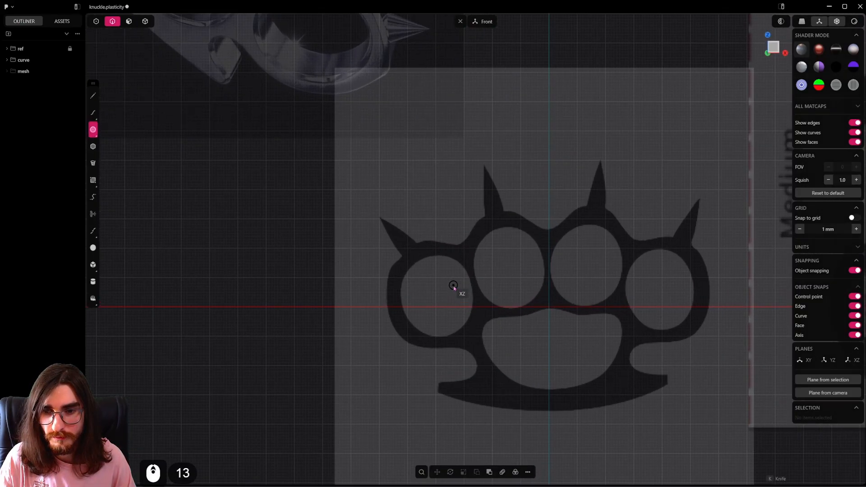
{"action": "scroll", "coordinate": [453, 285], "scroll_direction": "up", "scroll_amount": 3}
{"action": "scroll", "coordinate": [429, 299], "scroll_direction": "down", "scroll_amount": 8}
{"action": "middle_click_drag", "start_coordinate": [454, 217], "coordinate": [443, 298], "text": "shift"}
{"action": "scroll", "coordinate": [443, 297], "scroll_direction": "down", "scroll_amount": 5}
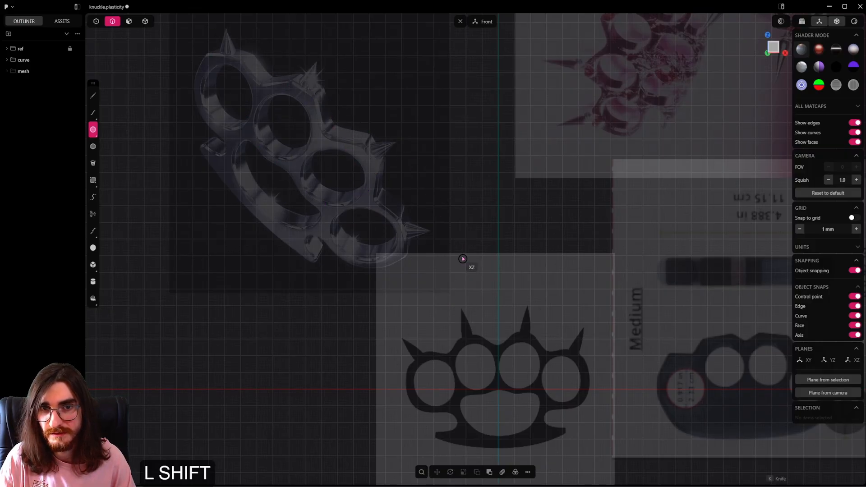
{"action": "middle_click_drag", "start_coordinate": [464, 261], "coordinate": [483, 232], "text": "shift"}
{"action": "scroll", "coordinate": [470, 307], "scroll_direction": "up", "scroll_amount": 2}
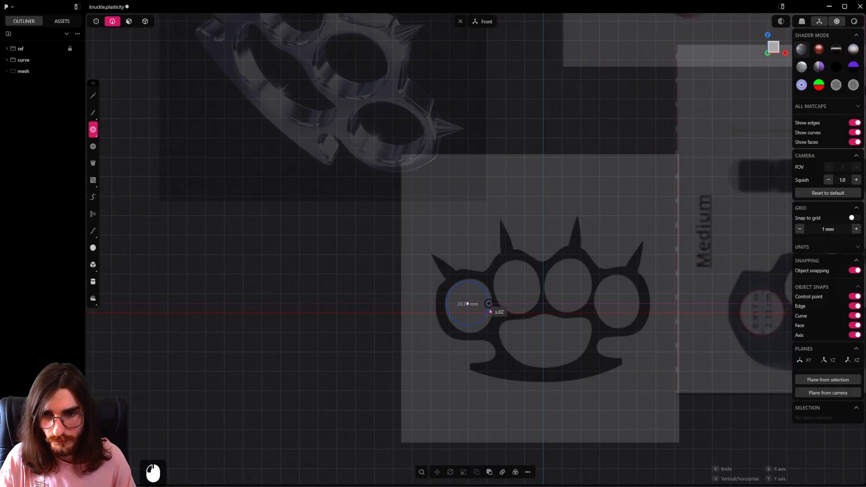
{"action": "left_click", "coordinate": [491, 314]}
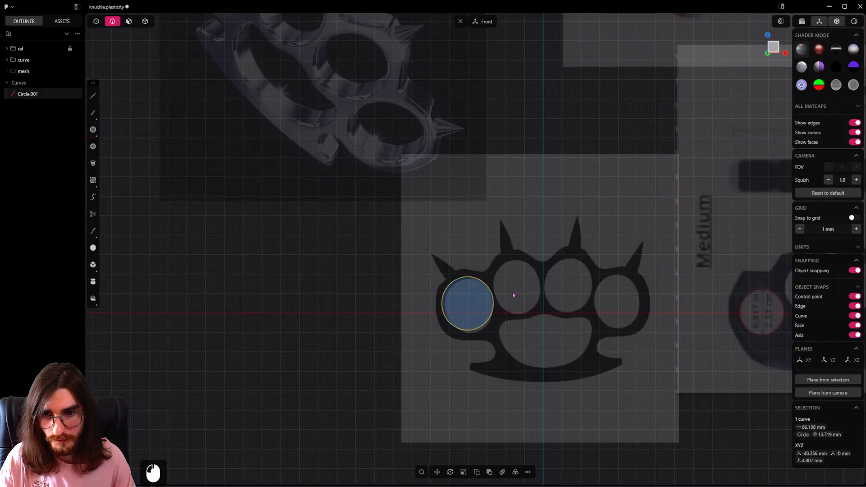
Duplicate the circle and place the copy over the second finger hole from the left.
{"action": "middle_click_drag", "start_coordinate": [513, 294], "coordinate": [489, 282], "text": "shift"}
{"action": "scroll", "coordinate": [488, 281], "scroll_direction": "up", "scroll_amount": 2}
{"action": "key", "text": "shift+d"}
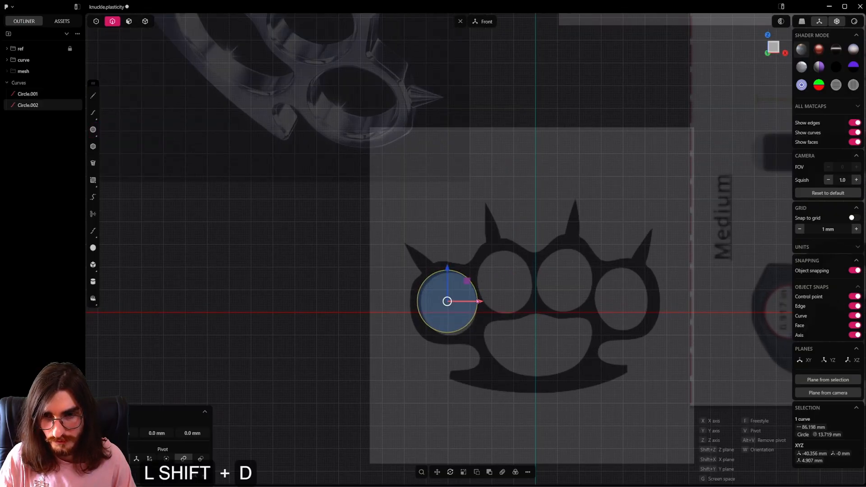
{"action": "left_click_drag", "start_coordinate": [478, 302], "coordinate": [535, 303]}
{"action": "left_click_drag", "start_coordinate": [504, 274], "coordinate": [499, 249]}
{"action": "left_click_drag", "start_coordinate": [536, 276], "coordinate": [535, 276]}
{"action": "right_click", "coordinate": [534, 276]}
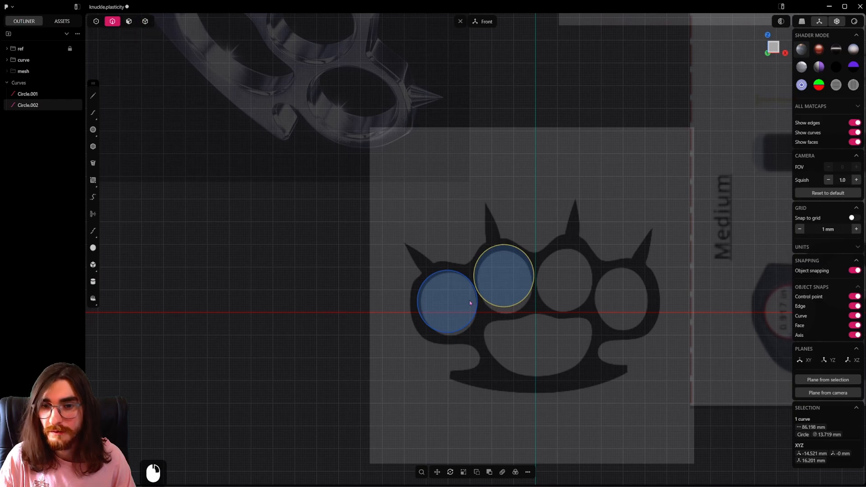
Scale both finger-hole circles down together to a radius of about 12.4 mm each.
{"action": "scroll", "coordinate": [470, 302], "scroll_direction": "up", "scroll_amount": 1}
{"action": "left_click", "coordinate": [470, 282], "text": "shift"}
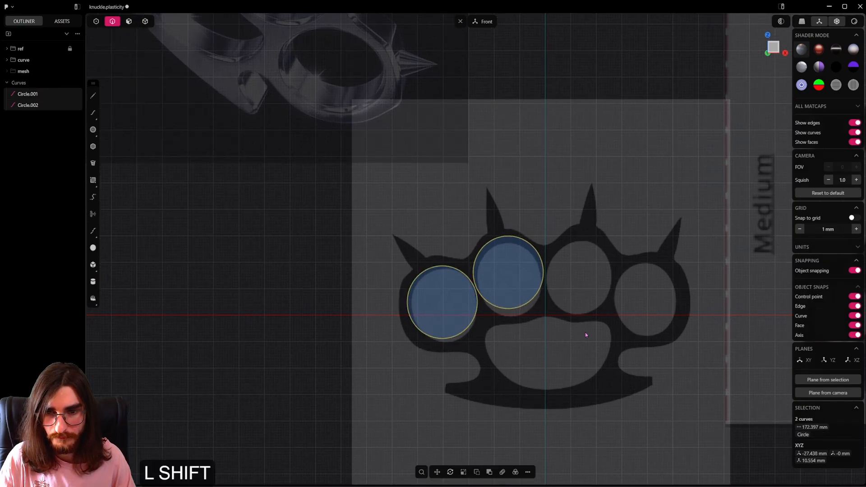
{"action": "key", "text": "shift+s"}
{"action": "key", "text": "shift+s"}
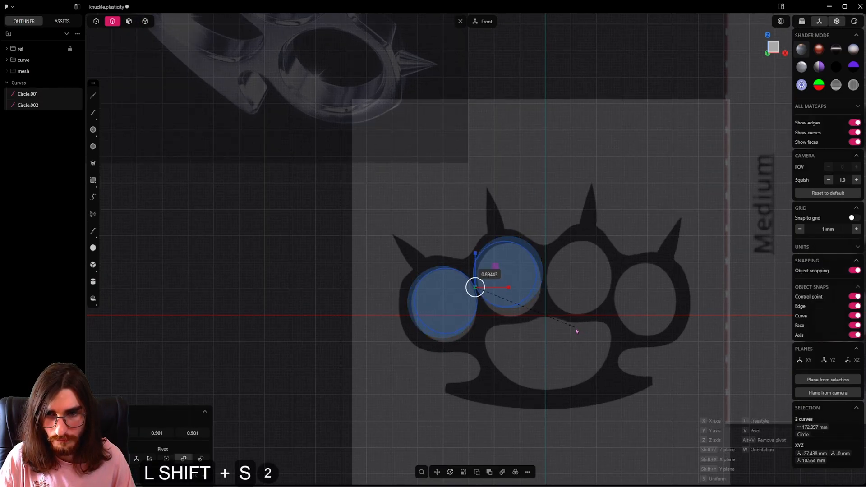
{"action": "left_click", "coordinate": [580, 330], "text": "shift"}
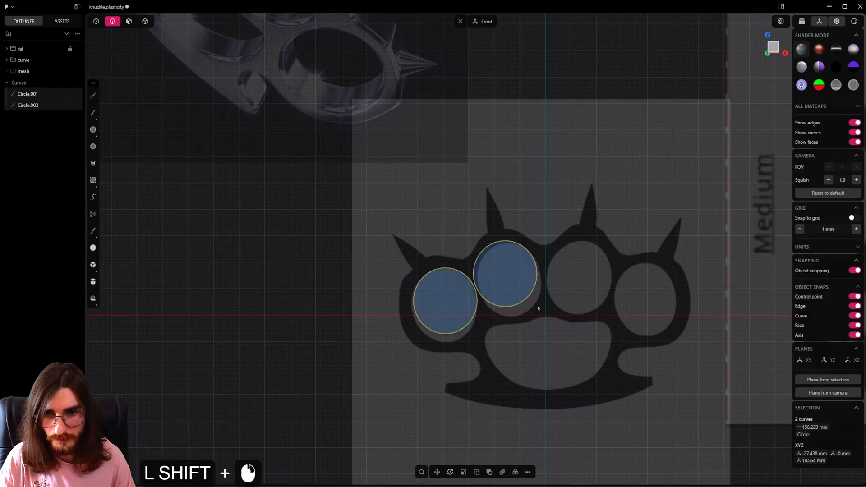
Move the left circle down and slightly left so it is centred in the leftmost finger hole.
{"action": "left_click", "coordinate": [489, 300], "text": "shift"}
{"action": "key", "text": "g"}
{"action": "key", "text": "z"}
{"action": "left_click", "coordinate": [483, 324]}
{"action": "key", "text": "g"}
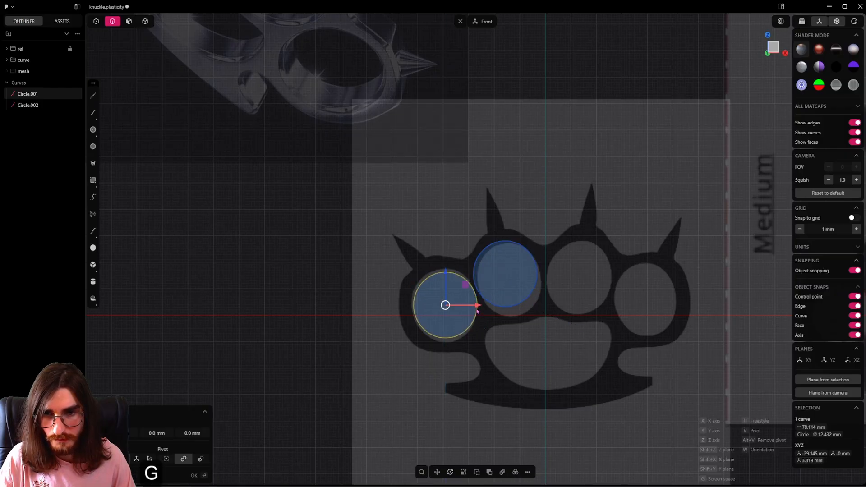
{"action": "left_click_drag", "start_coordinate": [477, 307], "coordinate": [470, 307], "text": "shift"}
{"action": "left_click", "coordinate": [470, 307], "text": "shift"}
Move the second circle slightly to the right along X to align it with the second finger hole.
{"action": "left_click", "coordinate": [526, 298]}
{"action": "key", "text": "g"}
{"action": "key", "text": "x"}
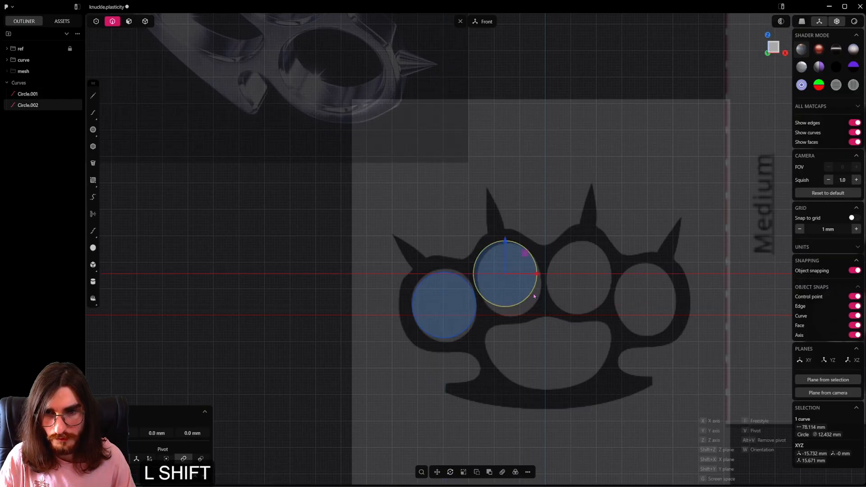
{"action": "left_click", "coordinate": [554, 299]}
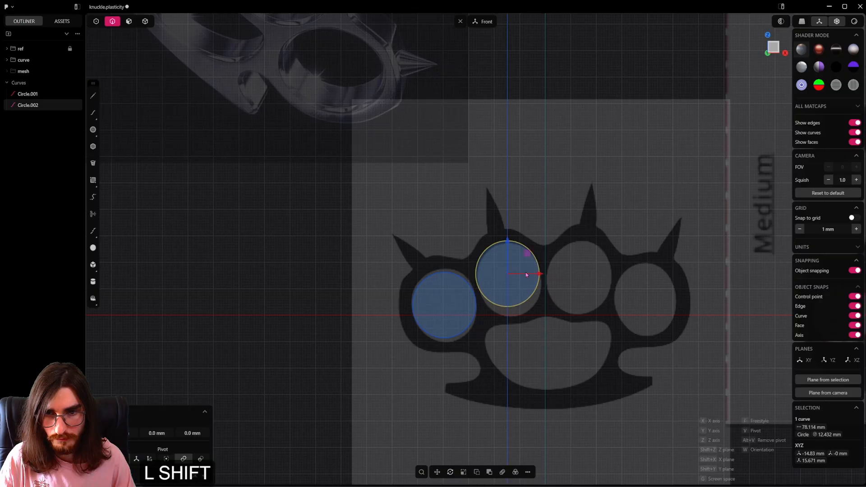
{"action": "left_click", "coordinate": [526, 274], "text": "shift"}
{"action": "scroll", "coordinate": [528, 289], "scroll_direction": "down", "scroll_amount": 6}
{"action": "scroll", "coordinate": [527, 336], "scroll_direction": "down", "scroll_amount": 1}
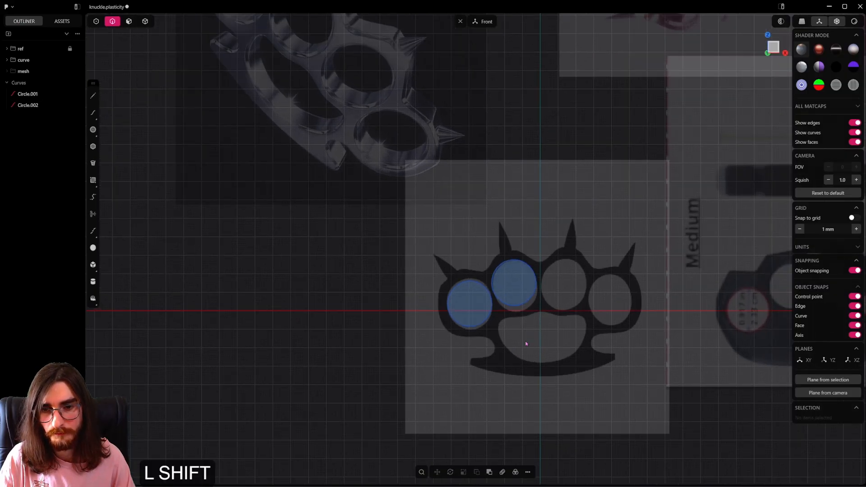
Offset both finger-hole circles outward to match the outer edge of the silhouette around the two holes.
{"action": "left_click", "coordinate": [519, 306], "text": "shift"}
{"action": "scroll", "coordinate": [504, 308], "scroll_direction": "up", "scroll_amount": 3}
{"action": "left_click", "coordinate": [491, 310], "text": "shift"}
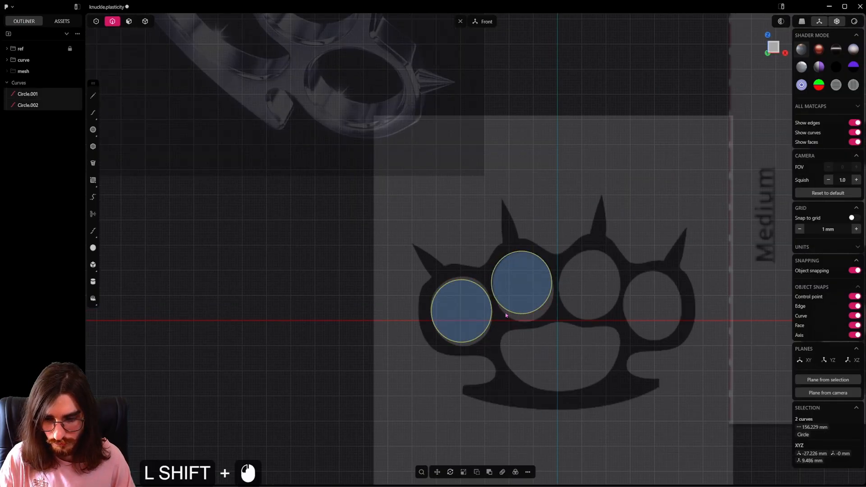
{"action": "key", "text": "o"}
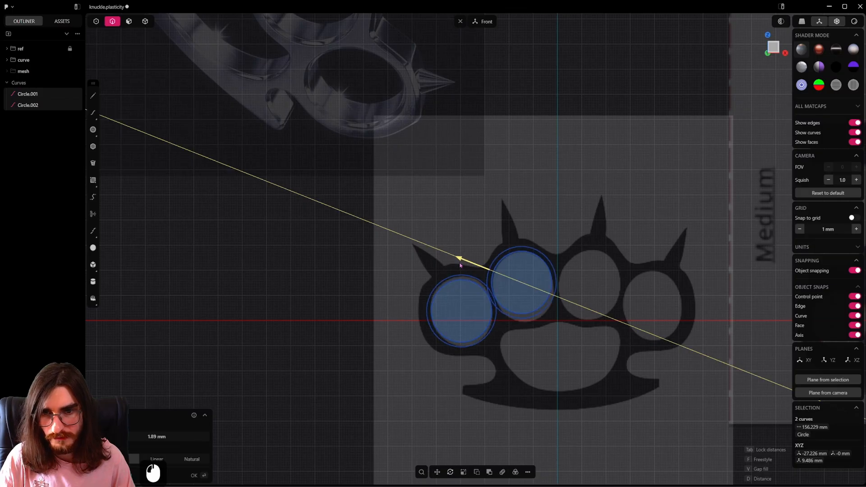
{"action": "left_click", "coordinate": [399, 259]}
{"action": "middle_click_drag", "start_coordinate": [533, 348], "coordinate": [522, 289], "text": "shift"}
{"action": "scroll", "coordinate": [412, 244], "scroll_direction": "up", "scroll_amount": 2}
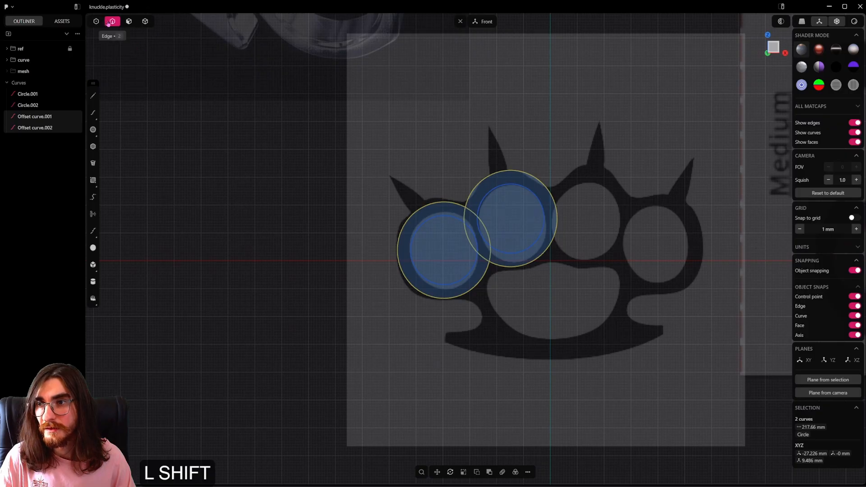
Draw a circle of about 60 mm radius at the origin and flatten it along Z to about 0.52.
{"action": "left_click", "coordinate": [92, 130]}
{"action": "left_click", "coordinate": [550, 261]}
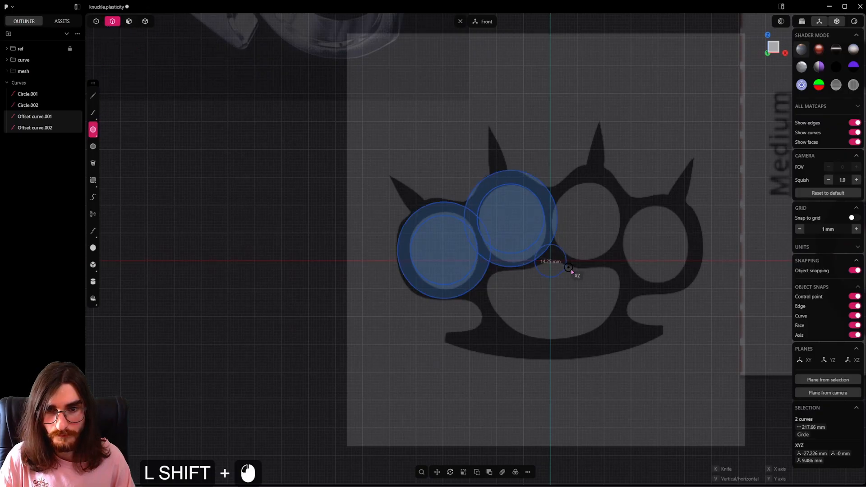
{"action": "left_click", "coordinate": [711, 260]}
{"action": "key", "text": "shift+s"}
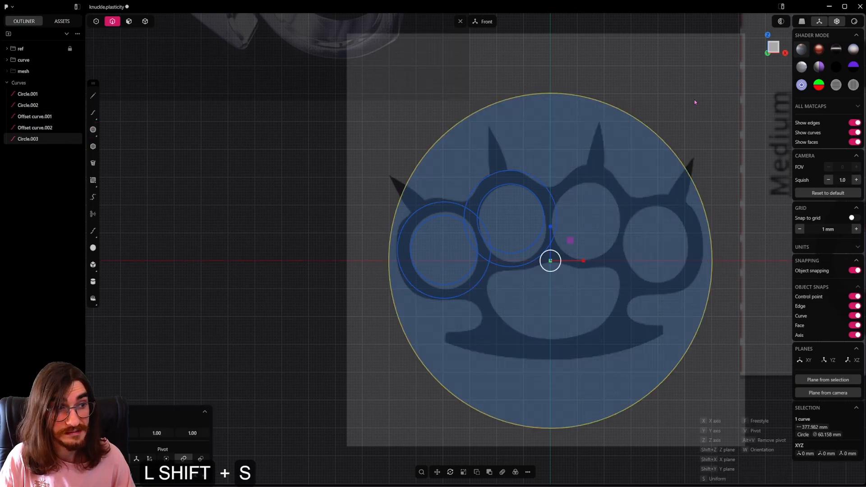
{"action": "key", "text": "shift+z"}
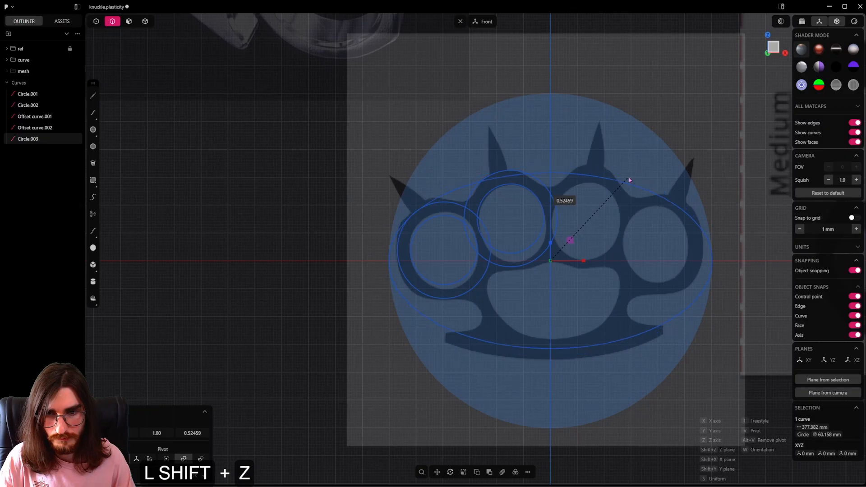
{"action": "left_click", "coordinate": [629, 179], "text": "shift"}
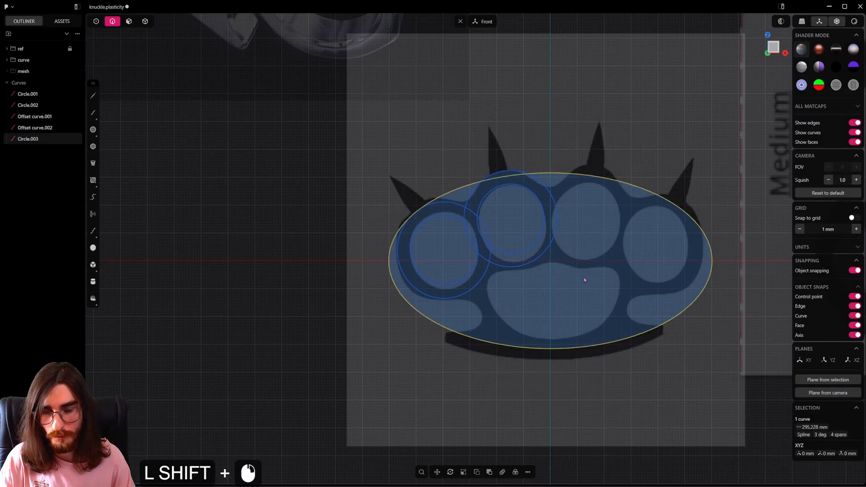
Move the ellipse down to about -5 mm in Z and slightly reduce its height to fit the silhouette's lower edge.
{"action": "key", "text": "shift+g"}
{"action": "key", "text": "shift+z"}
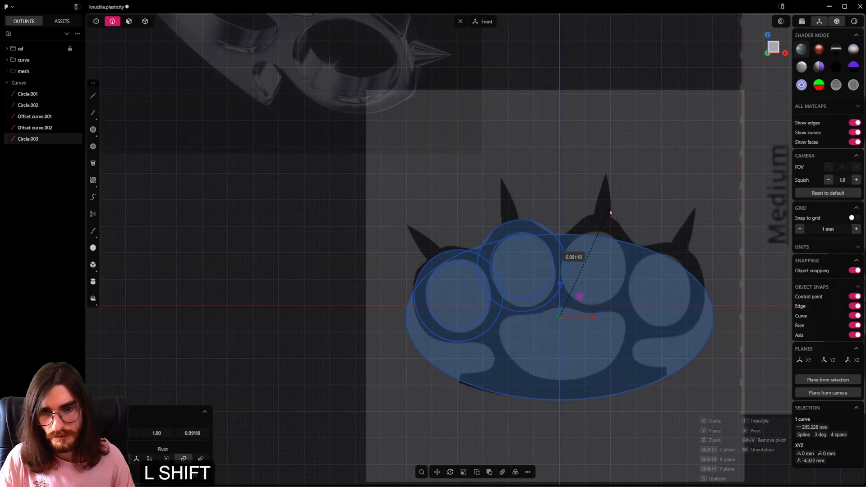
{"action": "left_click", "coordinate": [597, 225]}
{"action": "right_click", "coordinate": [598, 227]}
{"action": "key", "text": "g"}
{"action": "key", "text": "z"}
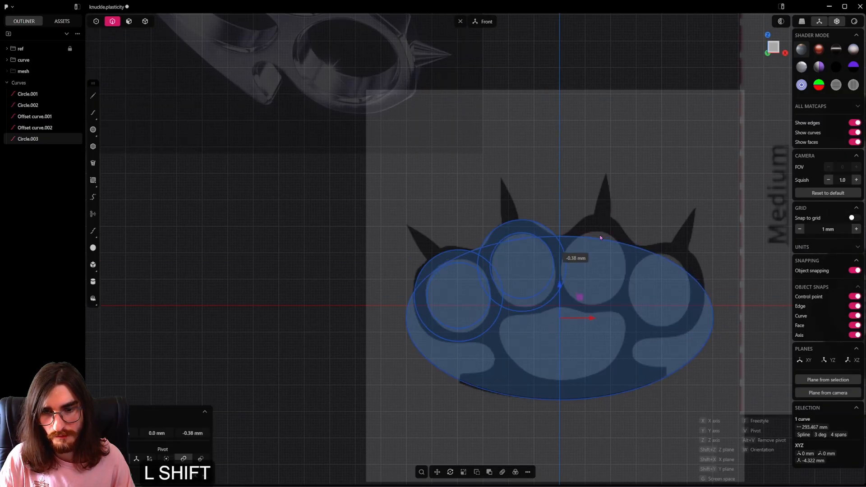
{"action": "left_click", "coordinate": [602, 242], "text": "shift"}
{"action": "right_click", "coordinate": [595, 398]}
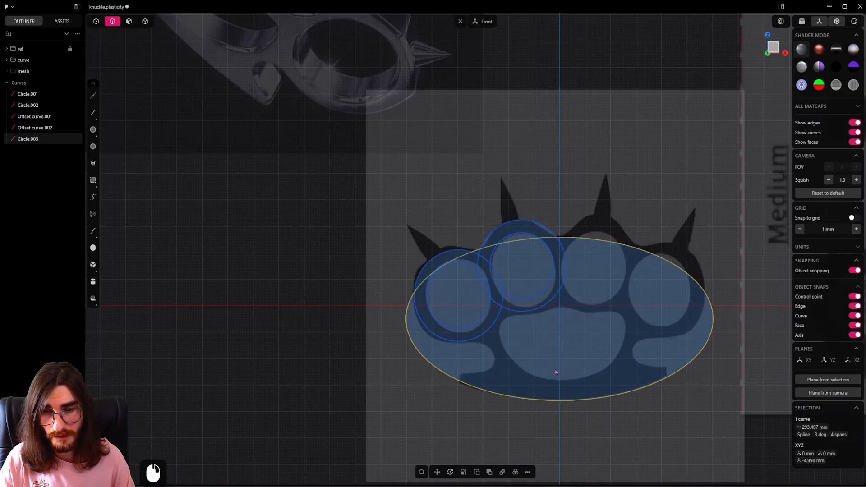
Draw a small circle in the rounded end of the left side notch and scale it to about 5.4 mm radius.
{"action": "scroll", "coordinate": [556, 372], "scroll_direction": "up", "scroll_amount": 5}
{"action": "left_click", "coordinate": [93, 129]}
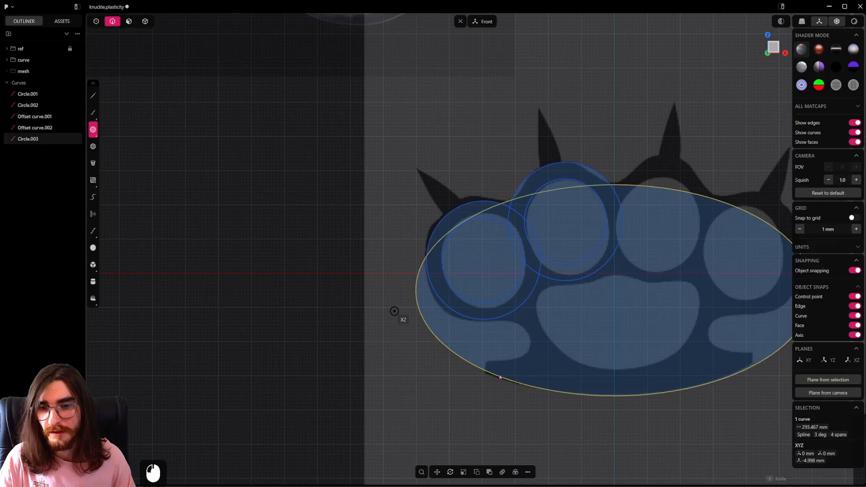
{"action": "left_click", "coordinate": [509, 340]}
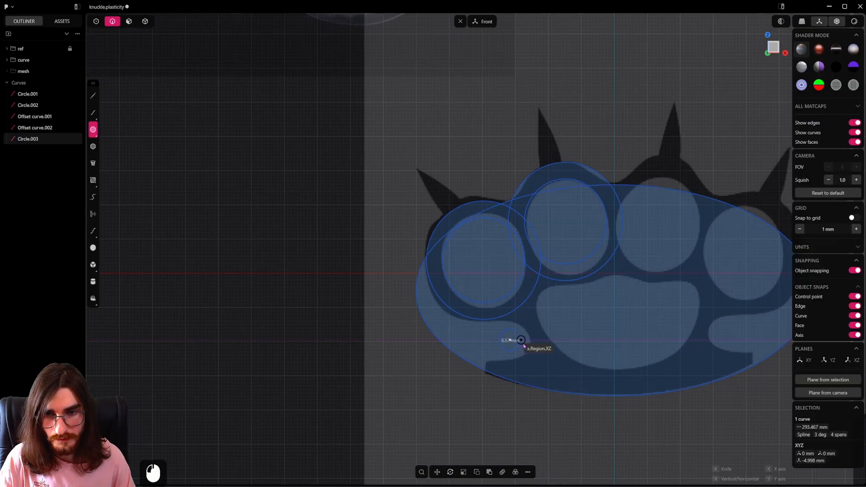
{"action": "left_click", "coordinate": [529, 348], "text": "shift"}
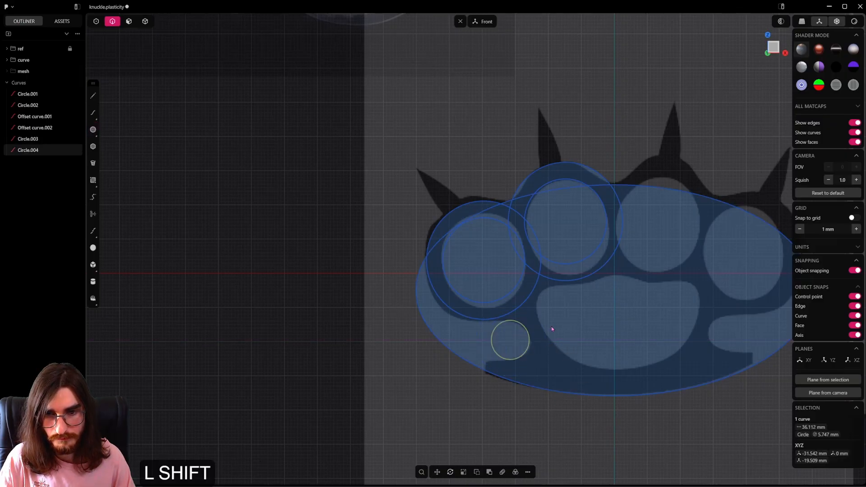
{"action": "scroll", "coordinate": [551, 314], "scroll_direction": "up", "scroll_amount": 2, "text": "shift"}
{"action": "key", "text": "shift+s"}
{"action": "key", "text": "shift+s"}
{"action": "left_click", "coordinate": [570, 316], "text": "shift"}
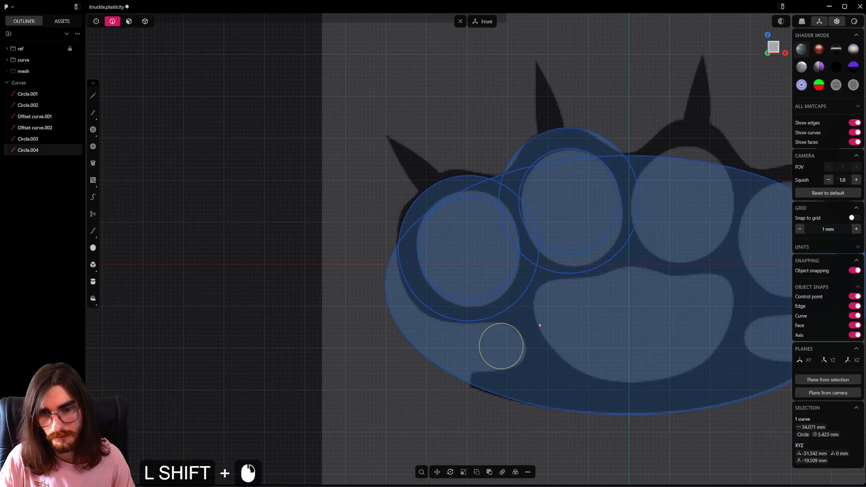
Nudge the small circle along X and Z so it fits the rounded end of the left notch.
{"action": "key", "text": "shift+g"}
{"action": "key", "text": "shift+x"}
{"action": "left_click", "coordinate": [544, 326], "text": "shift"}
{"action": "key", "text": "g"}
{"action": "key", "text": "z"}
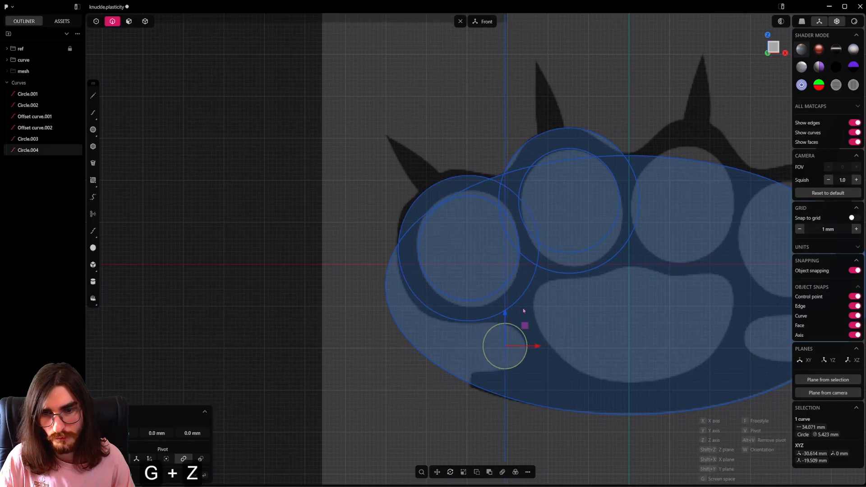
{"action": "left_click", "coordinate": [524, 313], "text": "shift"}
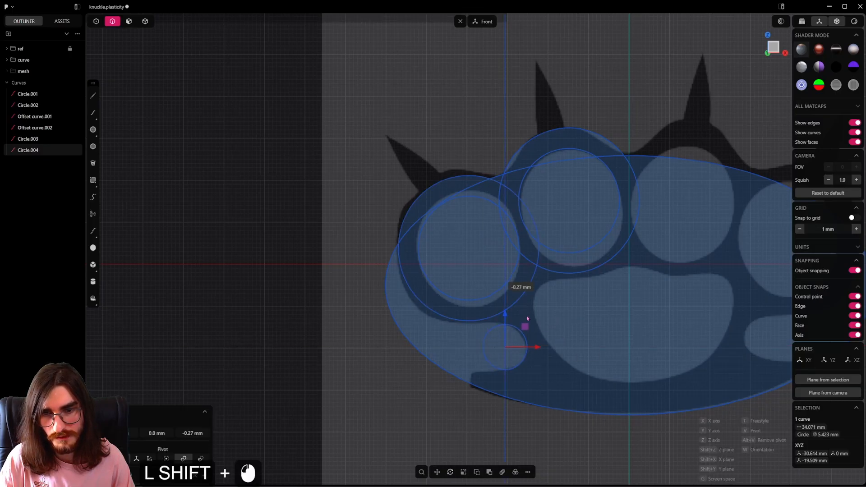
{"action": "key", "text": "x"}
{"action": "left_click", "coordinate": [581, 336]}
Draw a vertical line about 39 mm long from the leftmost finger-hole circle's centre down past the ellipse.
{"action": "scroll", "coordinate": [582, 336], "scroll_direction": "down", "scroll_amount": 2}
{"action": "middle_click_drag", "start_coordinate": [610, 392], "coordinate": [567, 396], "text": "shift"}
{"action": "scroll", "coordinate": [567, 396], "scroll_direction": "up", "scroll_amount": 2}
{"action": "key", "text": "shift+a"}
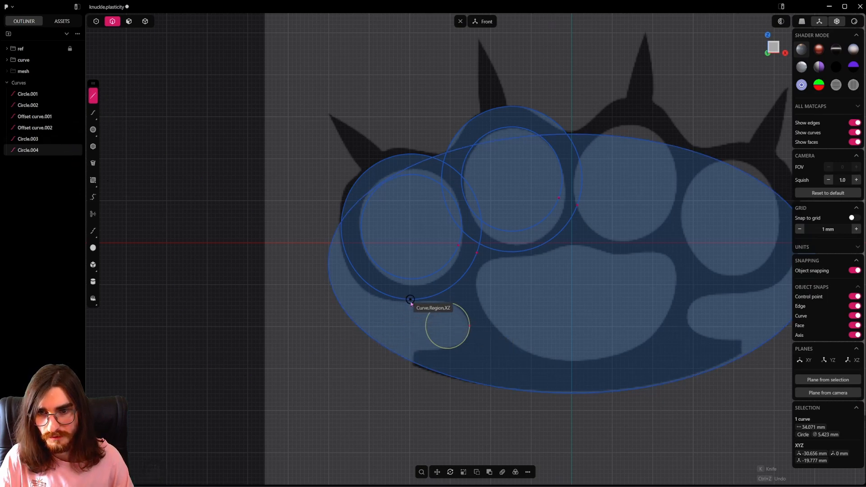
{"action": "left_click", "coordinate": [411, 226]}
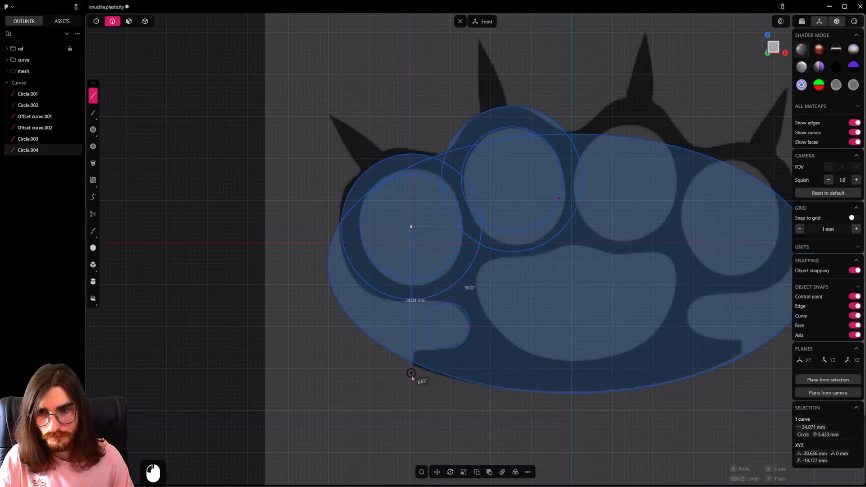
{"action": "left_click", "coordinate": [411, 391]}
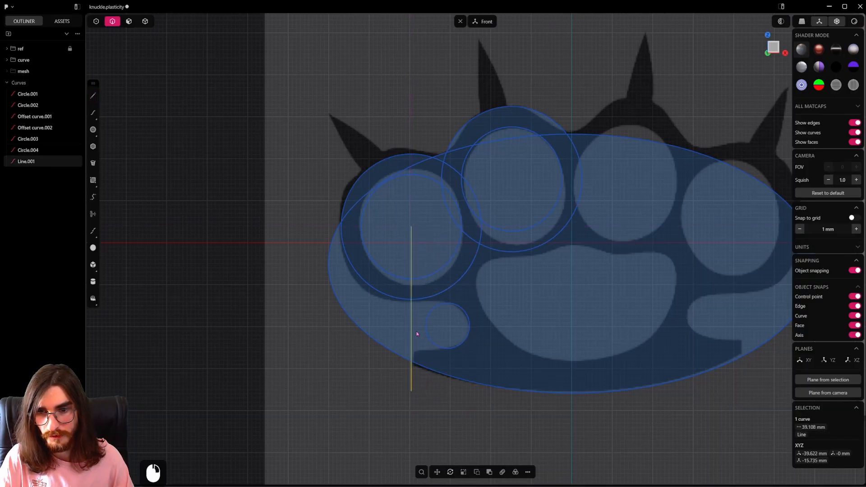
Draw a vertical line about 86 mm long on the central Z axis, crossing the whole silhouette from above to below.
{"action": "middle_click_drag", "start_coordinate": [511, 341], "coordinate": [409, 389], "text": "shift"}
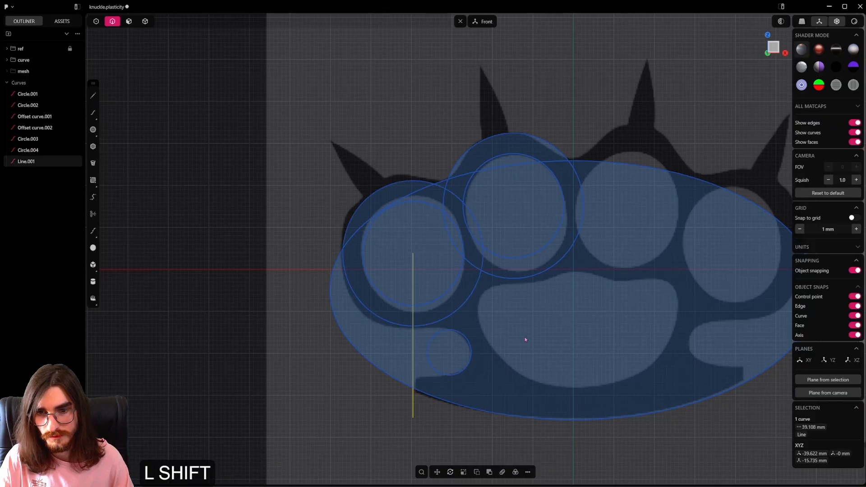
{"action": "middle_click_drag", "start_coordinate": [522, 338], "coordinate": [482, 323], "text": "shift"}
{"action": "left_click", "coordinate": [129, 22]}
{"action": "key", "text": "l"}
{"action": "left_click", "coordinate": [552, 101]}
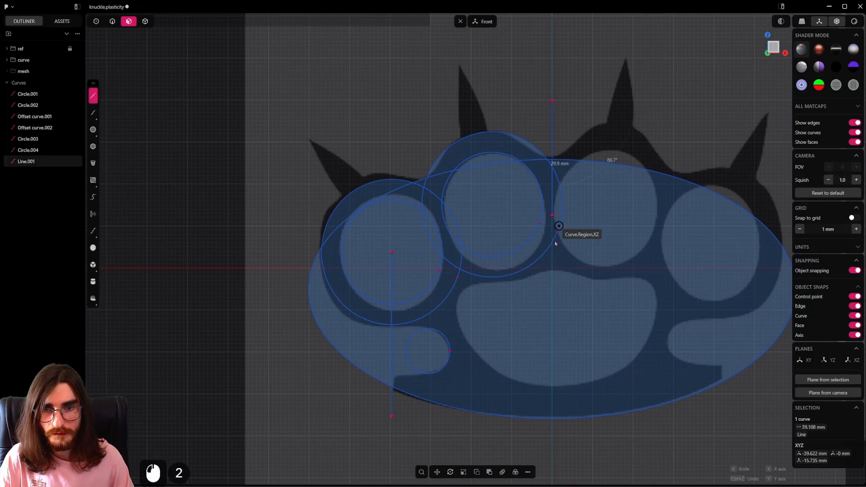
{"action": "left_click", "coordinate": [552, 463]}
{"action": "scroll", "coordinate": [552, 464], "scroll_direction": "down", "scroll_amount": 2}
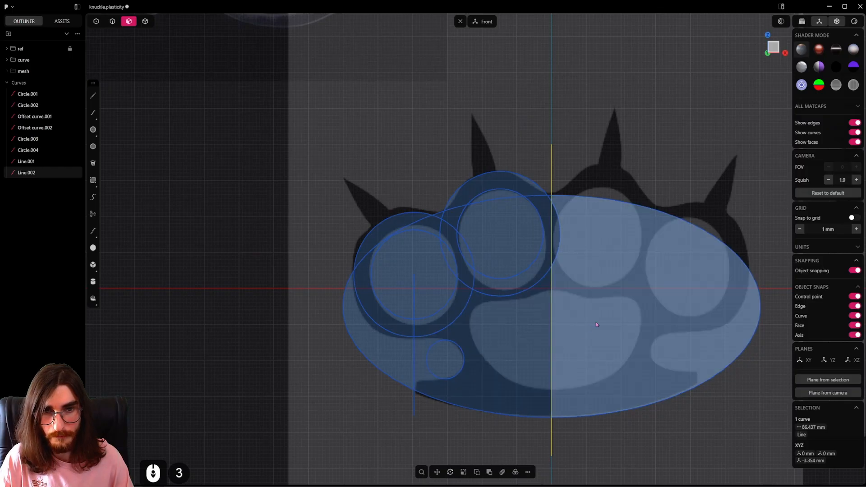
Trace the left half of the central palm opening with a control point curve, from its lower to its upper centre on the vertical line.
{"action": "middle_click_drag", "start_coordinate": [489, 349], "coordinate": [486, 317], "text": "shift"}
{"action": "scroll", "coordinate": [533, 252], "scroll_direction": "up", "scroll_amount": 2}
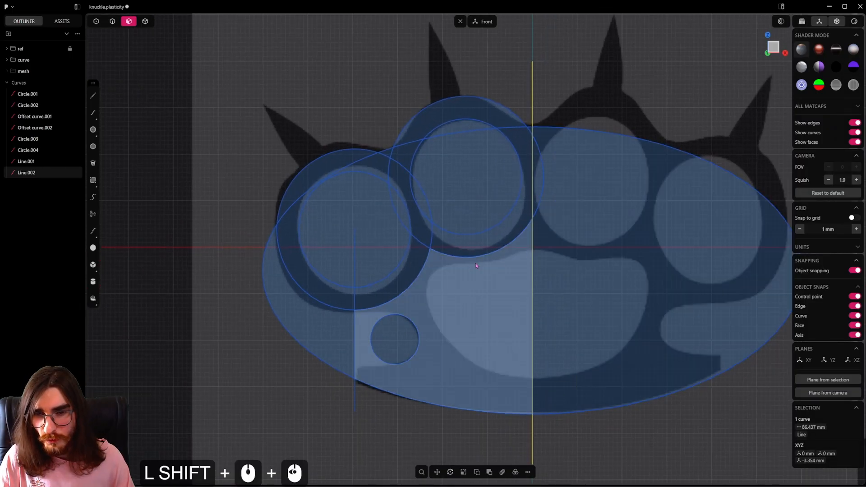
{"action": "middle_click_drag", "start_coordinate": [430, 291], "coordinate": [426, 300], "text": "shift"}
{"action": "scroll", "coordinate": [499, 343], "scroll_direction": "down", "scroll_amount": 3}
{"action": "middle_click_drag", "start_coordinate": [496, 336], "coordinate": [487, 357], "text": "shift"}
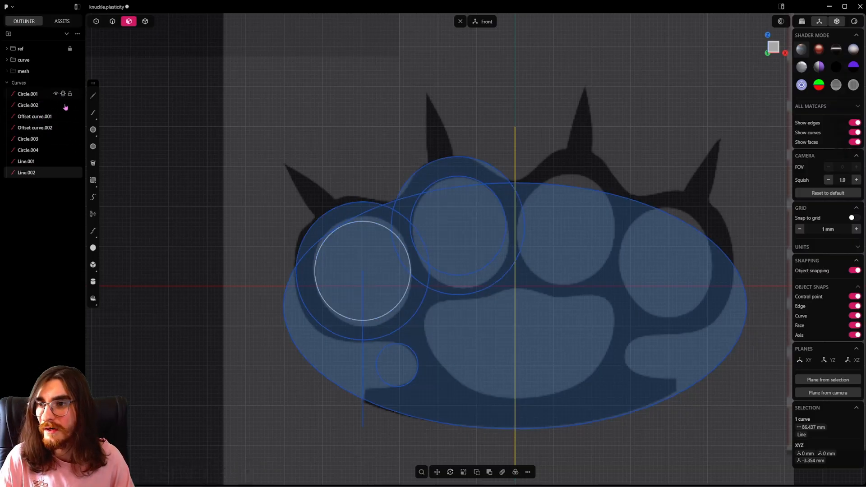
{"action": "left_click", "coordinate": [93, 112]}
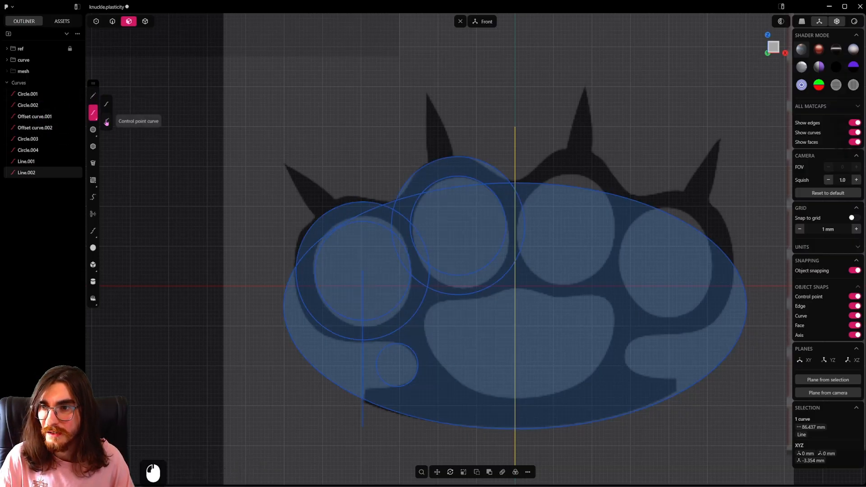
{"action": "left_click", "coordinate": [107, 122]}
{"action": "scroll", "coordinate": [502, 394], "scroll_direction": "up", "scroll_amount": 5}
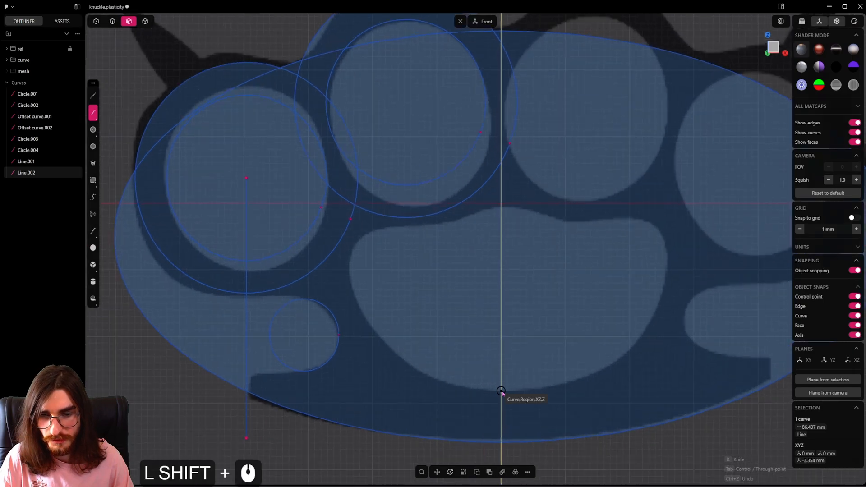
{"action": "middle_click_drag", "start_coordinate": [503, 394], "coordinate": [531, 394], "text": "shift"}
{"action": "left_click", "coordinate": [530, 391]}
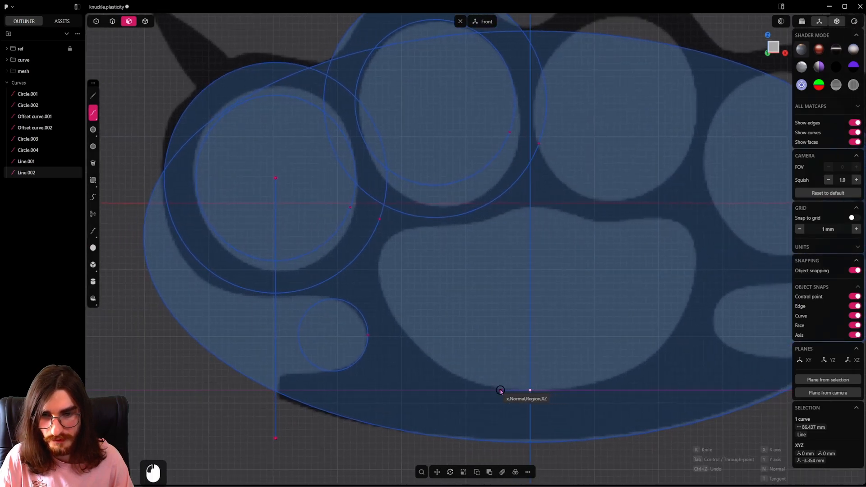
{"action": "left_click", "coordinate": [499, 391]}
{"action": "left_click", "coordinate": [454, 374]}
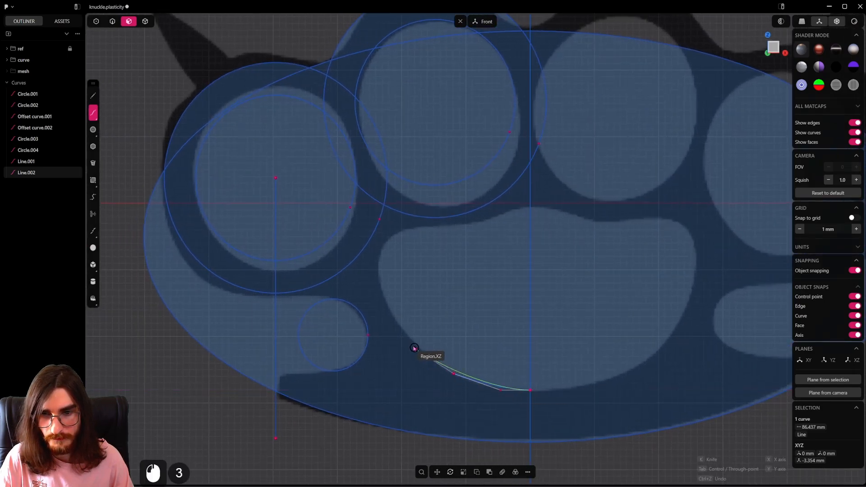
{"action": "left_click", "coordinate": [408, 337]}
{"action": "left_click", "coordinate": [383, 297]}
{"action": "left_click", "coordinate": [384, 257]}
{"action": "left_click", "coordinate": [395, 236]}
{"action": "left_click", "coordinate": [418, 229]}
{"action": "left_click", "coordinate": [455, 229]}
{"action": "left_click", "coordinate": [485, 224]}
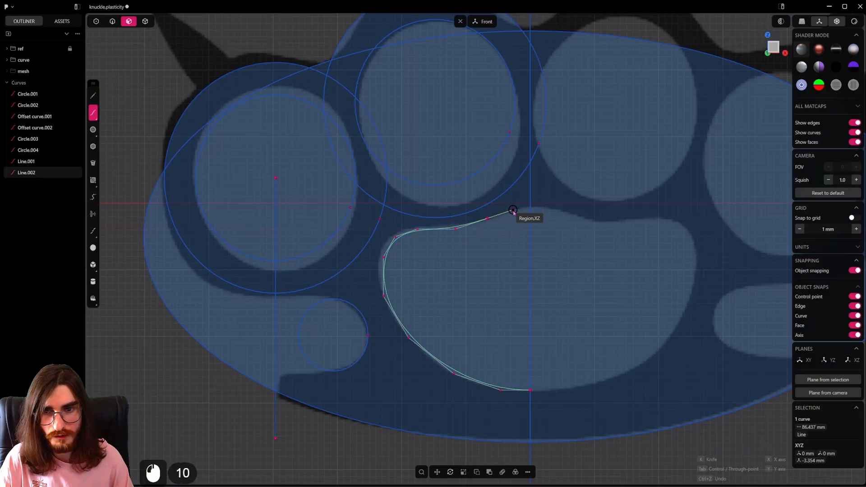
{"action": "left_click", "coordinate": [507, 207]}
{"action": "scroll", "coordinate": [512, 206], "scroll_direction": "up", "scroll_amount": 2}
{"action": "left_click", "coordinate": [534, 210]}
{"action": "right_click", "coordinate": [533, 210]}
Move the palm curve's control points on the upper edge, upper-left corner and lower-left side to follow the opening's outline.
{"action": "key", "text": "1"}
{"action": "left_click", "coordinate": [479, 226]}
{"action": "key", "text": "g"}
{"action": "left_click", "coordinate": [395, 235]}
{"action": "left_click", "coordinate": [368, 244], "text": "shift"}
{"action": "left_click", "coordinate": [354, 269], "text": "shift"}
{"action": "key", "text": "g"}
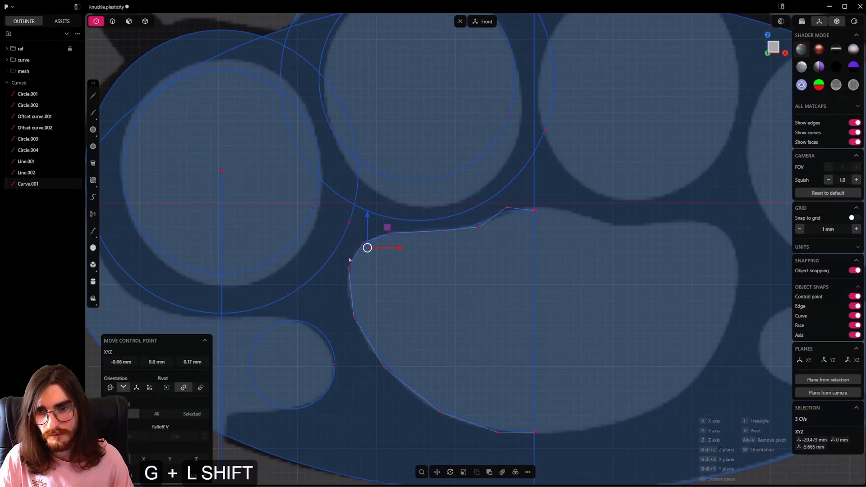
{"action": "left_click_drag", "start_coordinate": [354, 316], "coordinate": [350, 318]}
{"action": "left_click_drag", "start_coordinate": [384, 368], "coordinate": [383, 371]}
{"action": "left_click_drag", "start_coordinate": [497, 432], "coordinate": [487, 432]}
Raise the palm curve's upper end point 0.36 mm in Z, snapping it level with the neighbouring control point.
{"action": "scroll", "coordinate": [449, 330], "scroll_direction": "down", "scroll_amount": 2}
{"action": "middle_click_drag", "start_coordinate": [518, 234], "coordinate": [518, 270], "text": "shift"}
{"action": "left_click", "coordinate": [518, 270]}
{"action": "scroll", "coordinate": [518, 270], "scroll_direction": "up", "scroll_amount": 13}
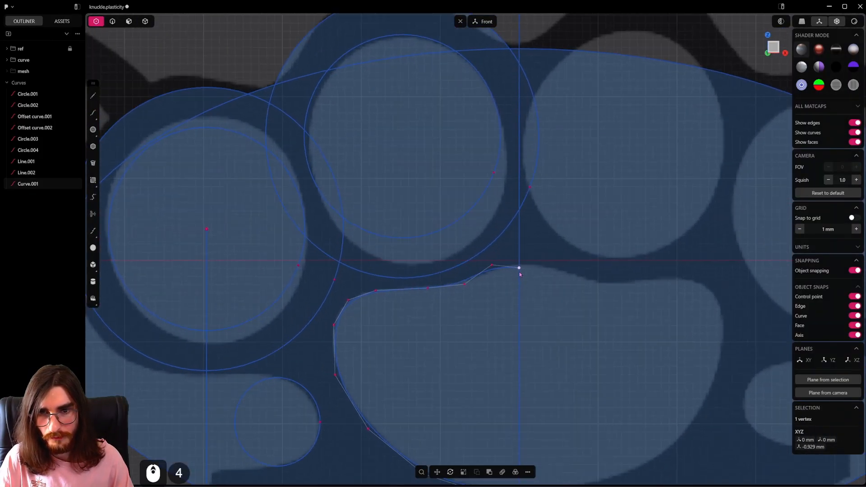
{"action": "key", "text": "g"}
{"action": "key", "text": "z"}
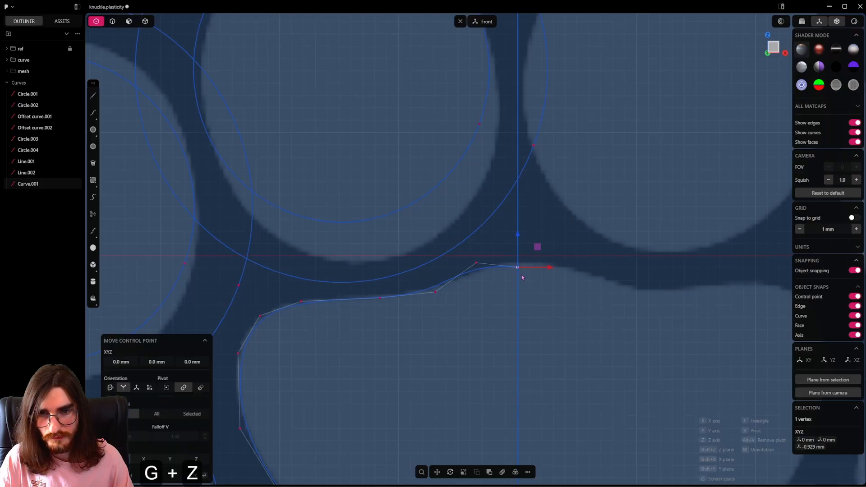
{"action": "left_click", "coordinate": [475, 263], "text": "ctrl"}
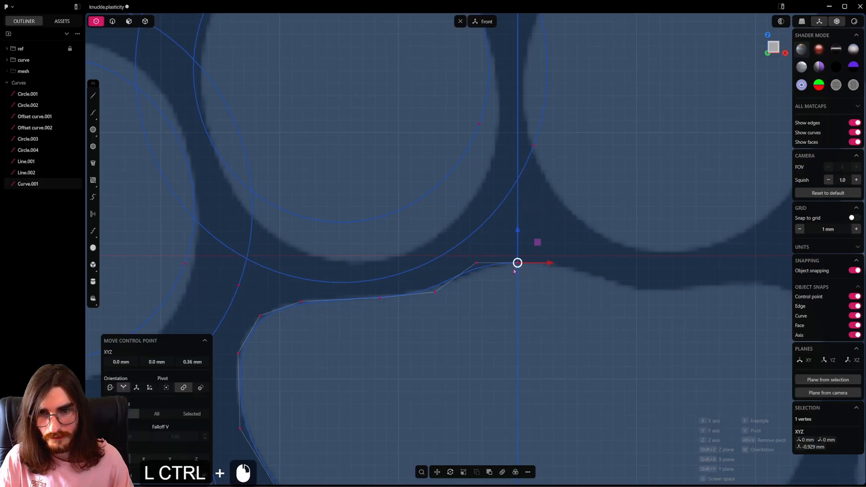
{"action": "right_click", "coordinate": [551, 274]}
{"action": "left_click", "coordinate": [552, 275]}
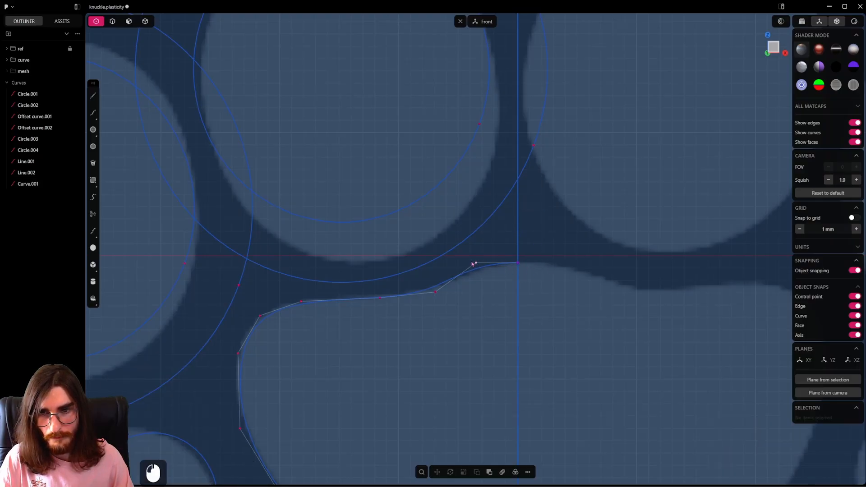
Shift the control point beside the upper end about 0.19 mm along X towards the centre line.
{"action": "left_click", "coordinate": [476, 264]}
{"action": "key", "text": "g"}
{"action": "key", "text": "x"}
{"action": "left_click", "coordinate": [509, 273], "text": "shift"}
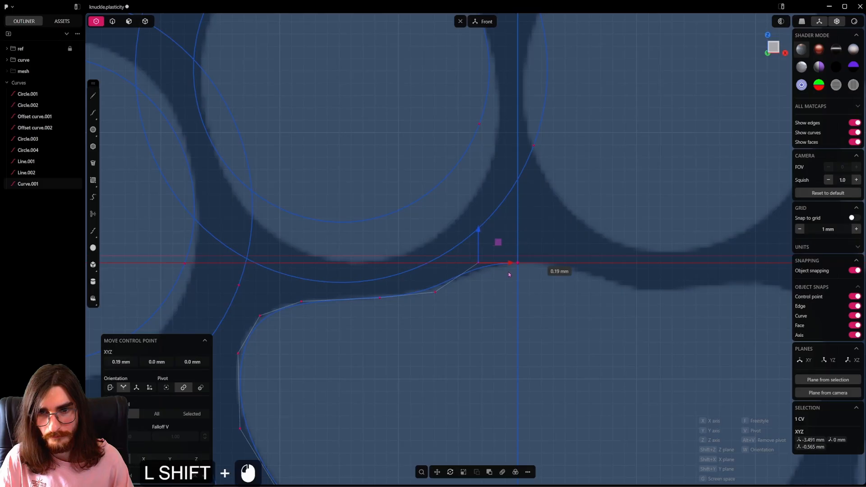
{"action": "right_click", "coordinate": [509, 275]}
Level the lowest control point of the palm curve with its lower end point on the centre line.
{"action": "scroll", "coordinate": [509, 274], "scroll_direction": "down", "scroll_amount": 5}
{"action": "middle_click_drag", "start_coordinate": [509, 273], "coordinate": [532, 231], "text": "shift"}
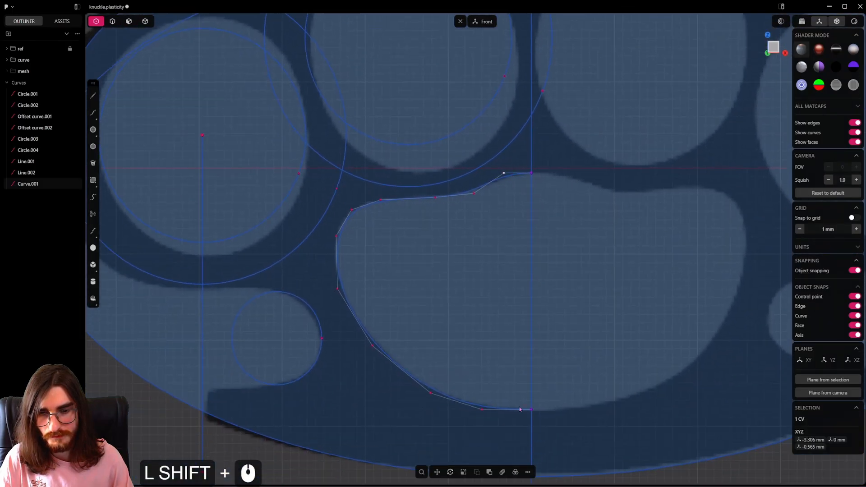
{"action": "scroll", "coordinate": [483, 411], "scroll_direction": "up", "scroll_amount": 3}
{"action": "key", "text": "g"}
{"action": "key", "text": "ctrl"}
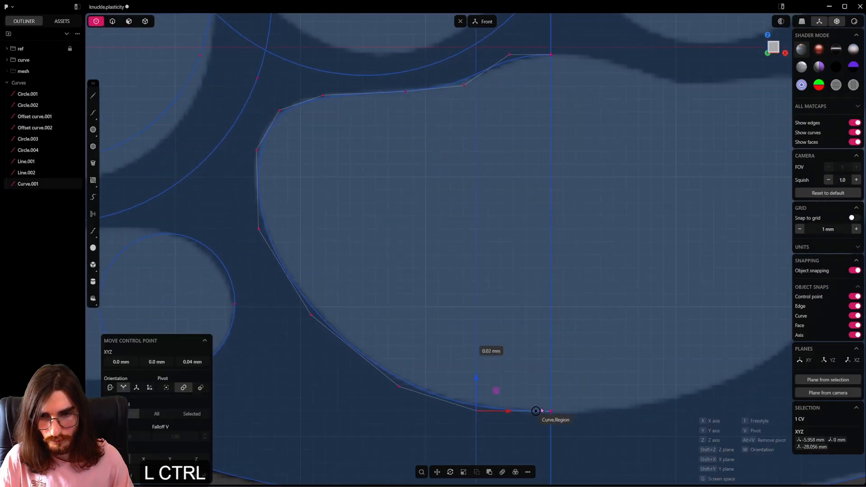
{"action": "left_click", "coordinate": [552, 411], "text": "ctrl"}
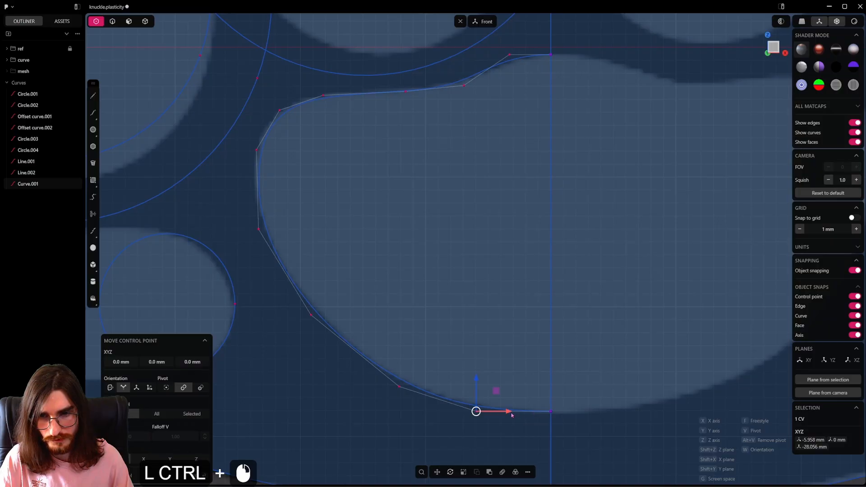
{"action": "left_click_drag", "start_coordinate": [511, 415], "coordinate": [508, 414]}
{"action": "right_click", "coordinate": [510, 384]}
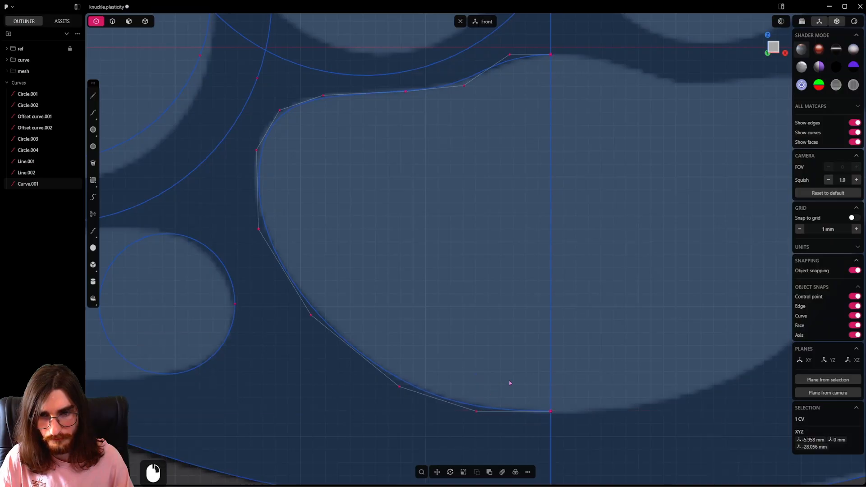
Nudge a control point on the left side of the palm curve slightly to fit the opening's outline.
{"action": "scroll", "coordinate": [510, 380], "scroll_direction": "down", "scroll_amount": 8}
{"action": "left_click", "coordinate": [529, 422]}
{"action": "middle_click_drag", "start_coordinate": [510, 357], "coordinate": [546, 383], "text": "shift"}
{"action": "left_click_drag", "start_coordinate": [369, 300], "coordinate": [368, 302]}
{"action": "scroll", "coordinate": [429, 218], "scroll_direction": "down", "scroll_amount": 7}
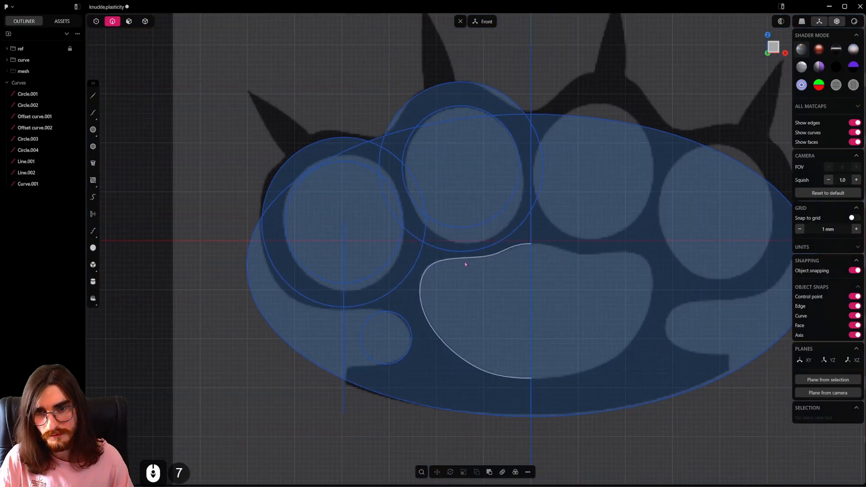
Delete surplus control points around the palm curve's upper-left bend and pull the remaining corner point outward.
{"action": "scroll", "coordinate": [453, 328], "scroll_direction": "up", "scroll_amount": 7}
{"action": "key", "text": "x"}
{"action": "left_click_drag", "start_coordinate": [416, 267], "coordinate": [409, 250]}
{"action": "left_click_drag", "start_coordinate": [460, 232], "coordinate": [502, 232]}
{"action": "left_click_drag", "start_coordinate": [410, 250], "coordinate": [409, 250]}
{"action": "left_click_drag", "start_coordinate": [428, 345], "coordinate": [430, 345]}
{"action": "scroll", "coordinate": [472, 271], "scroll_direction": "down", "scroll_amount": 6}
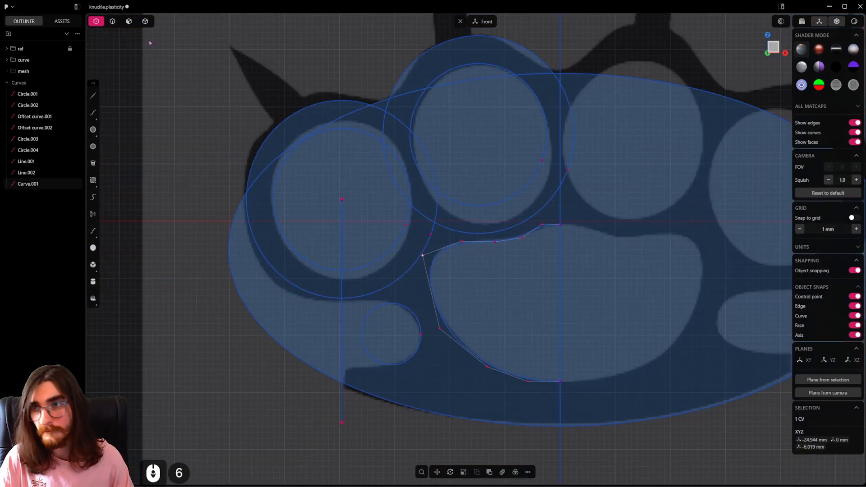
Delete a control point on the palm curve's upper edge and reposition its neighbours to smooth the upper-left bend.
{"action": "left_click", "coordinate": [96, 22]}
{"action": "scroll", "coordinate": [451, 221], "scroll_direction": "up", "scroll_amount": 7}
{"action": "left_click", "coordinate": [512, 249]}
{"action": "key", "text": "x"}
{"action": "left_click_drag", "start_coordinate": [467, 248], "coordinate": [459, 248], "text": "shift"}
{"action": "left_click_drag", "start_coordinate": [416, 267], "coordinate": [415, 273]}
{"action": "left_click_drag", "start_coordinate": [459, 248], "coordinate": [456, 245]}
{"action": "left_click_drag", "start_coordinate": [549, 244], "coordinate": [537, 232]}
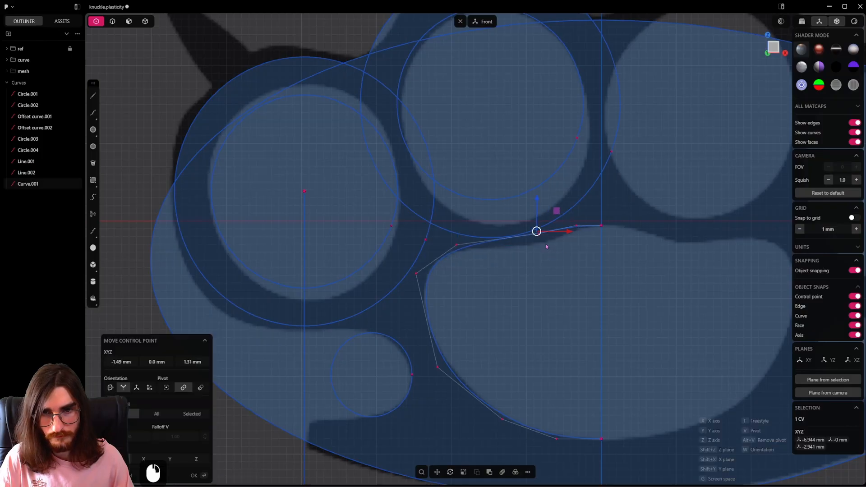
Fine-tune the two upper-left control points until the palm curve follows the opening's outline, and select the whole curve.
{"action": "scroll", "coordinate": [477, 302], "scroll_direction": "down", "scroll_amount": 6}
{"action": "left_click", "coordinate": [112, 22]}
{"action": "left_click", "coordinate": [479, 262]}
{"action": "left_click", "coordinate": [96, 22]}
{"action": "scroll", "coordinate": [426, 261], "scroll_direction": "up", "scroll_amount": 5}
{"action": "left_click_drag", "start_coordinate": [472, 262], "coordinate": [475, 259]}
{"action": "left_click_drag", "start_coordinate": [436, 288], "coordinate": [439, 288]}
{"action": "middle_click_drag", "start_coordinate": [438, 288], "coordinate": [399, 263], "text": "shift"}
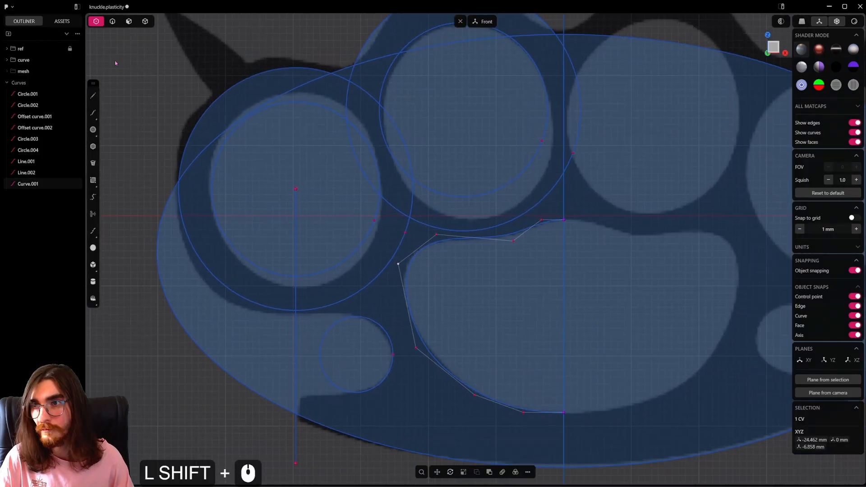
{"action": "left_click", "coordinate": [112, 21]}
{"action": "scroll", "coordinate": [512, 298], "scroll_direction": "down", "scroll_amount": 6}
{"action": "left_click", "coordinate": [515, 253]}
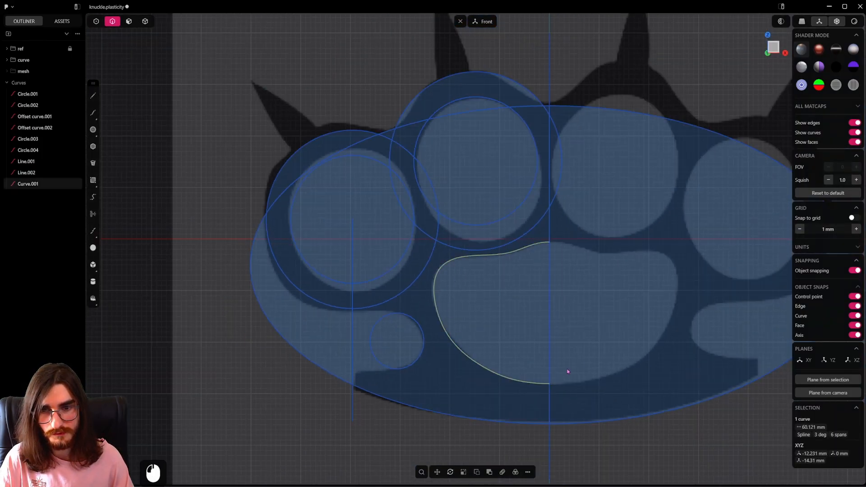
Examine the spikes and outer rim on the metal knuckle duster reference photo and compare them with the traced silhouette.
{"action": "middle_click_drag", "start_coordinate": [473, 319], "coordinate": [482, 338], "text": "shift"}
{"action": "scroll", "coordinate": [483, 337], "scroll_direction": "down", "scroll_amount": 5}
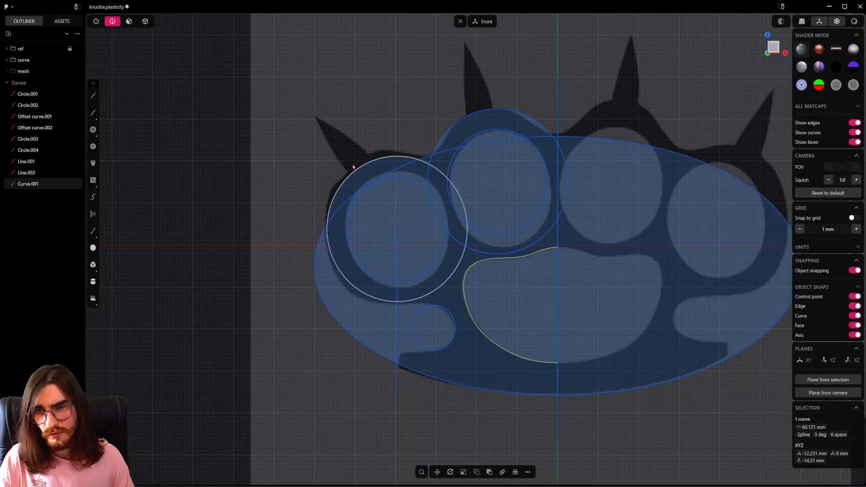
{"action": "scroll", "coordinate": [340, 144], "scroll_direction": "down", "scroll_amount": 9}
{"action": "middle_click_drag", "start_coordinate": [342, 125], "coordinate": [467, 362], "text": "shift"}
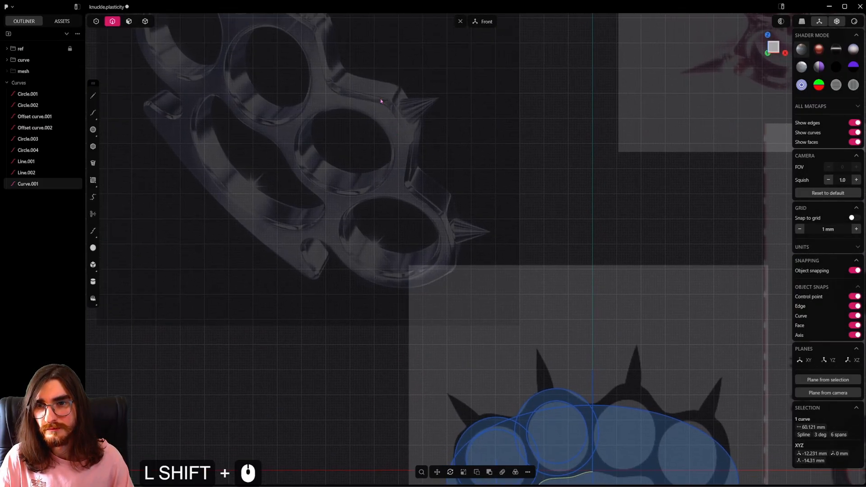
{"action": "middle_click_drag", "start_coordinate": [423, 171], "coordinate": [441, 116], "text": "shift"}
{"action": "scroll", "coordinate": [464, 226], "scroll_direction": "up", "scroll_amount": 9}
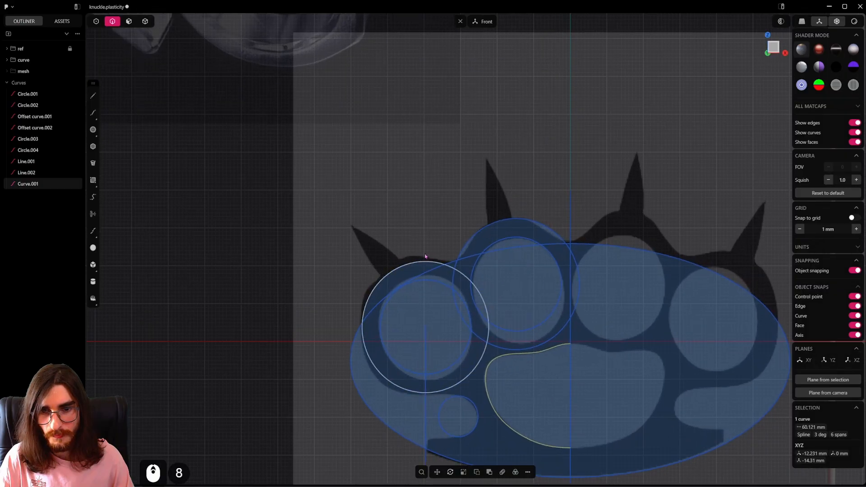
{"action": "scroll", "coordinate": [463, 226], "scroll_direction": "up", "scroll_amount": 3}
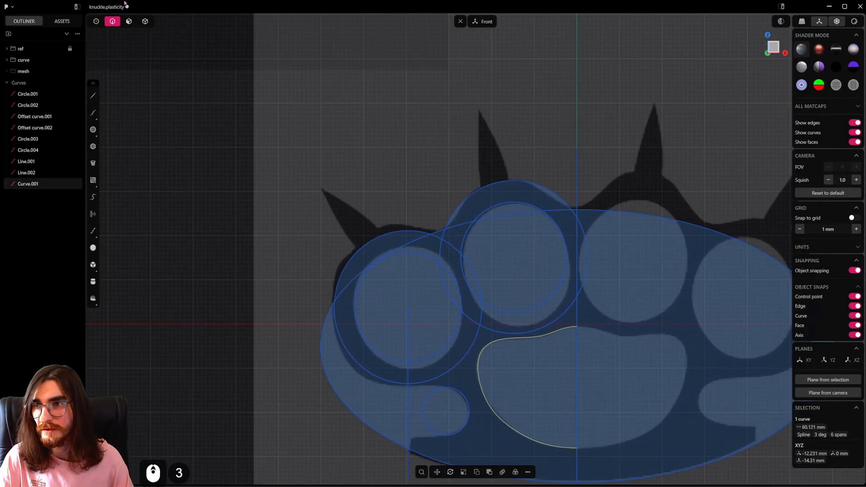
{"action": "mouse_move", "coordinate": [483, 288]}
{"action": "middle_mouse_down", "text": "shift"}
{"action": "mouse_move", "coordinate": [473, 191]}
{"action": "mouse_move", "coordinate": [506, 231]}
{"action": "middle_mouse_up", "text": "shift"}
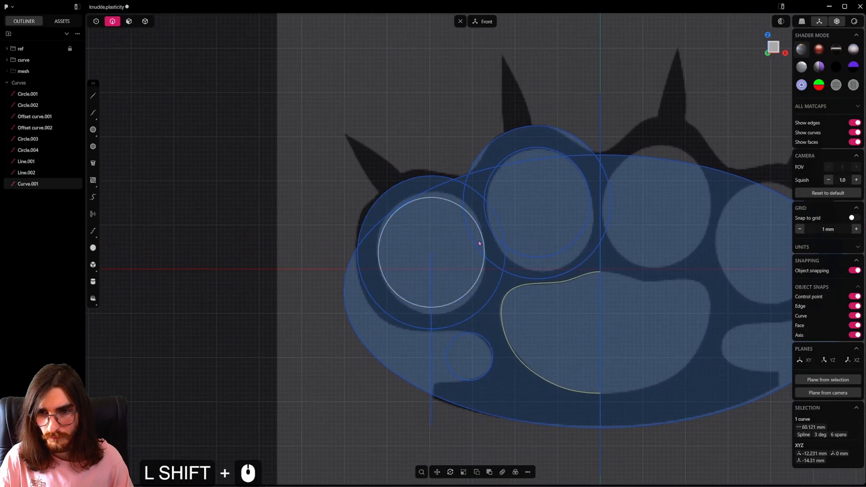
{"action": "scroll", "coordinate": [474, 254], "scroll_direction": "up", "scroll_amount": 2}
{"action": "mouse_move", "coordinate": [405, 276]}
{"action": "middle_mouse_down", "text": "shift"}
{"action": "mouse_move", "coordinate": [401, 287]}
{"action": "mouse_move", "coordinate": [390, 286]}
{"action": "middle_mouse_up", "text": "shift"}
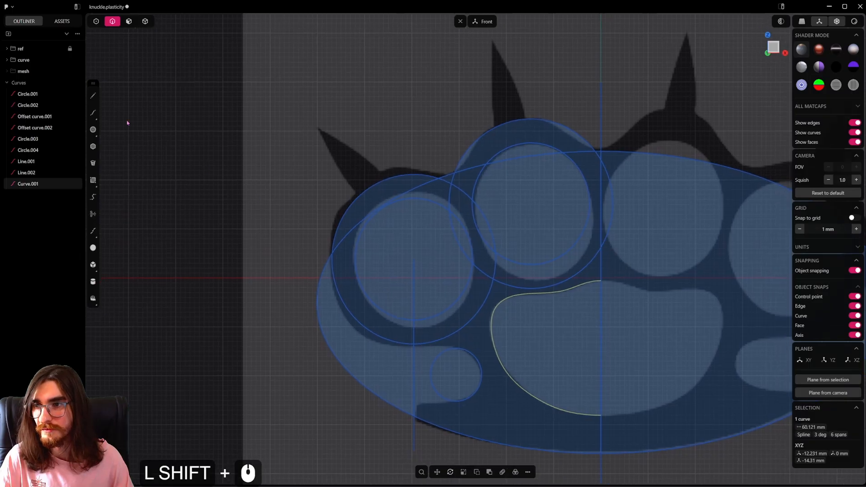
Draw a slanted line about 14.8 mm long across the base of the leftmost spike, along the silhouette's outer edge.
{"action": "left_click", "coordinate": [93, 96]}
{"action": "middle_click_drag", "start_coordinate": [304, 215], "coordinate": [386, 243], "text": "shift"}
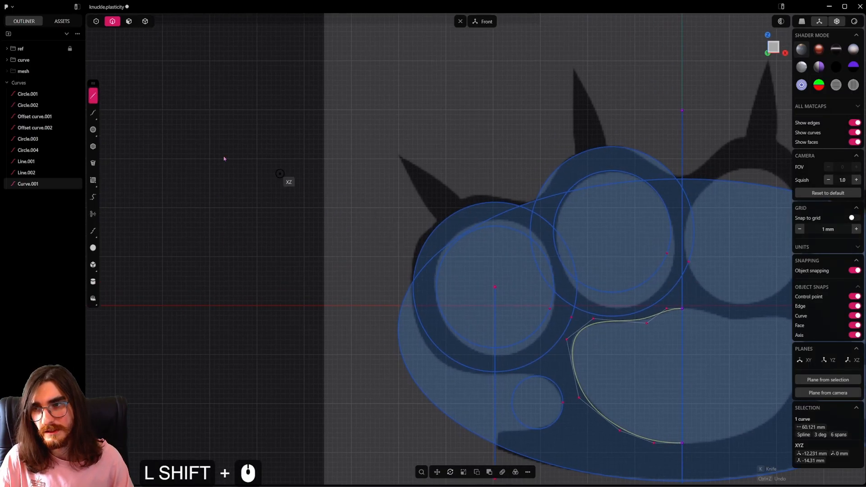
{"action": "scroll", "coordinate": [426, 290], "scroll_direction": "up", "scroll_amount": 11}
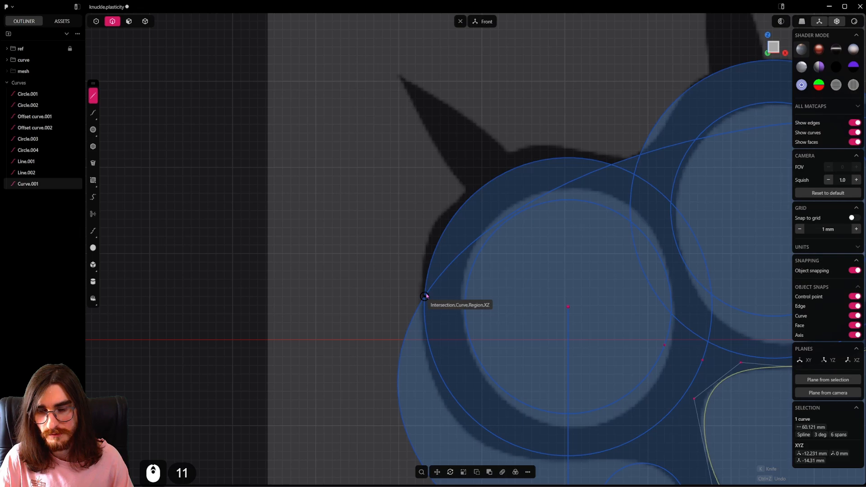
{"action": "left_click", "coordinate": [430, 221]}
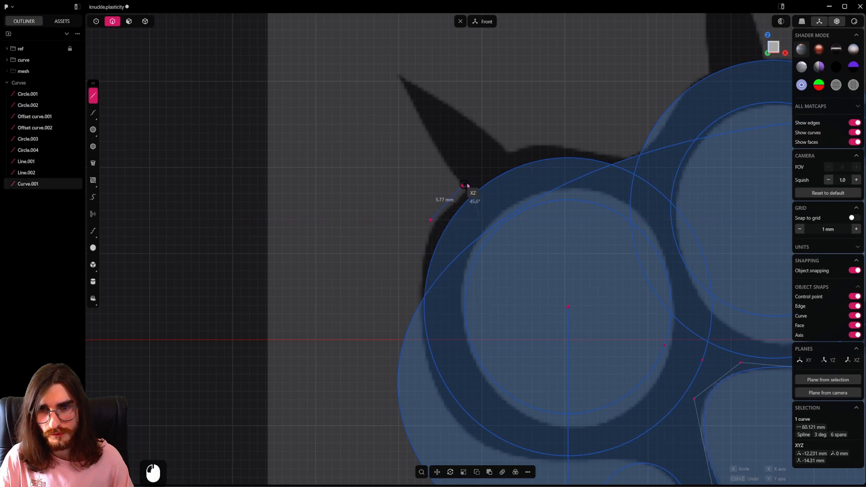
{"action": "left_click", "coordinate": [530, 147]}
{"action": "middle_click_drag", "start_coordinate": [531, 149], "coordinate": [233, 188], "text": "shift"}
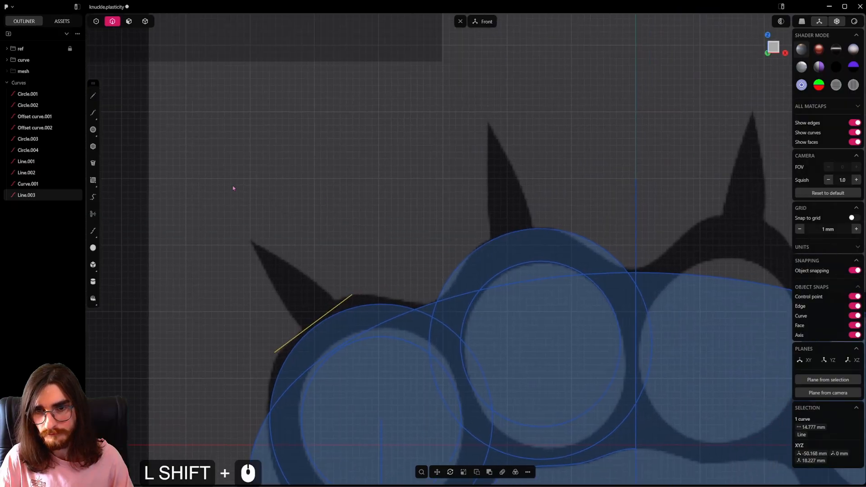
Draw a slanted line about 14.7 mm long across the base of the second spike, just above the ring's outer edge.
{"action": "left_click", "coordinate": [93, 96]}
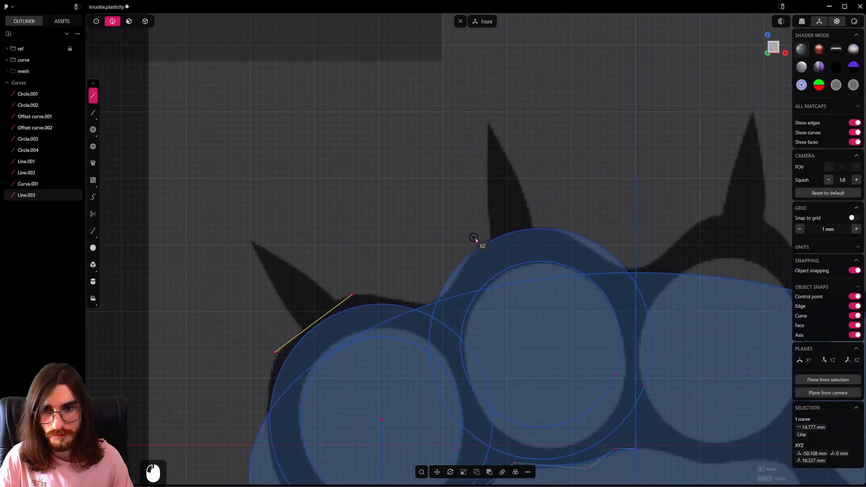
{"action": "left_click", "coordinate": [472, 237]}
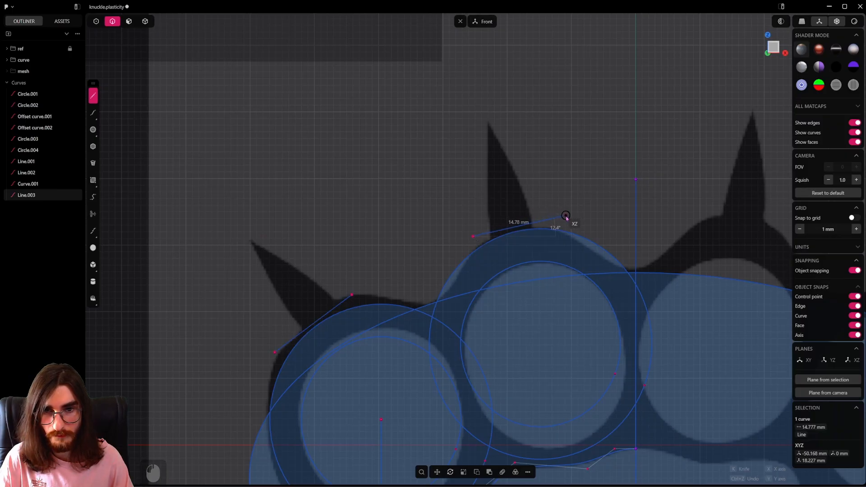
{"action": "left_click", "coordinate": [565, 217]}
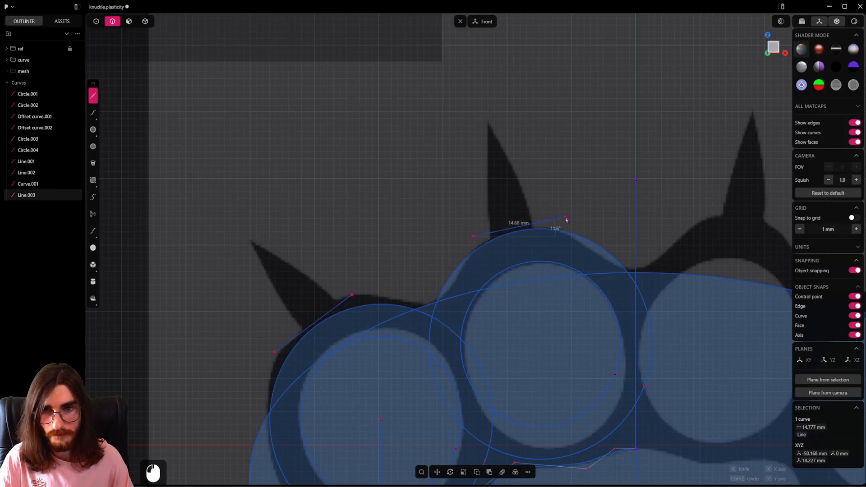
Raise the left endpoint of the second spike's base line by about 0.8 mm.
{"action": "left_click", "coordinate": [96, 20]}
{"action": "left_click", "coordinate": [471, 239]}
{"action": "key", "text": "g"}
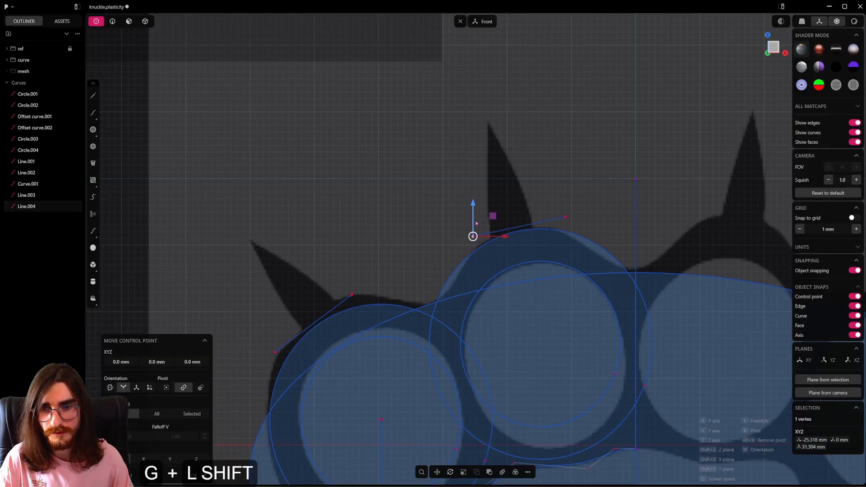
{"action": "left_click_drag", "start_coordinate": [474, 217], "coordinate": [473, 213]}
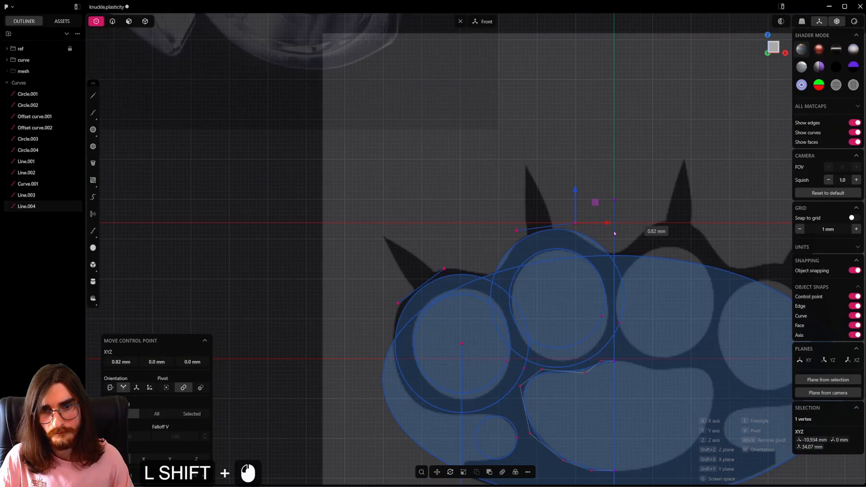
Move the right endpoint of the second spike's base line outward about 0.8 mm along X and slightly upward along Z.
{"action": "right_click", "coordinate": [552, 196]}
{"action": "middle_click_drag", "start_coordinate": [548, 181], "coordinate": [511, 170], "text": "shift"}
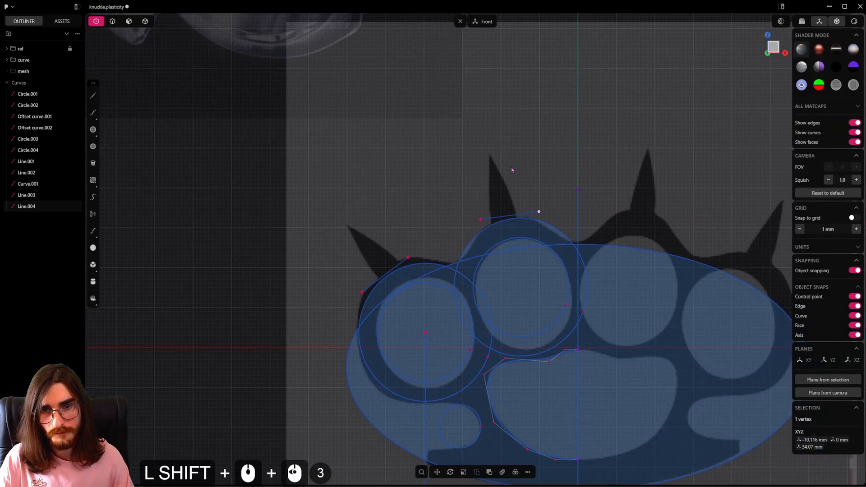
{"action": "scroll", "coordinate": [541, 199], "scroll_direction": "up", "scroll_amount": 4}
{"action": "key", "text": "g"}
{"action": "key", "text": "x"}
{"action": "left_click", "coordinate": [550, 204], "text": "shift"}
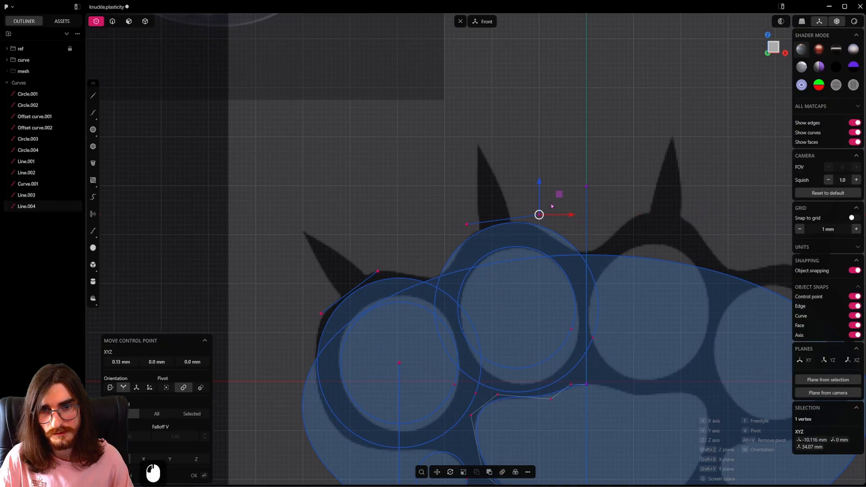
{"action": "key", "text": "z"}
{"action": "left_click", "coordinate": [550, 193], "text": "shift"}
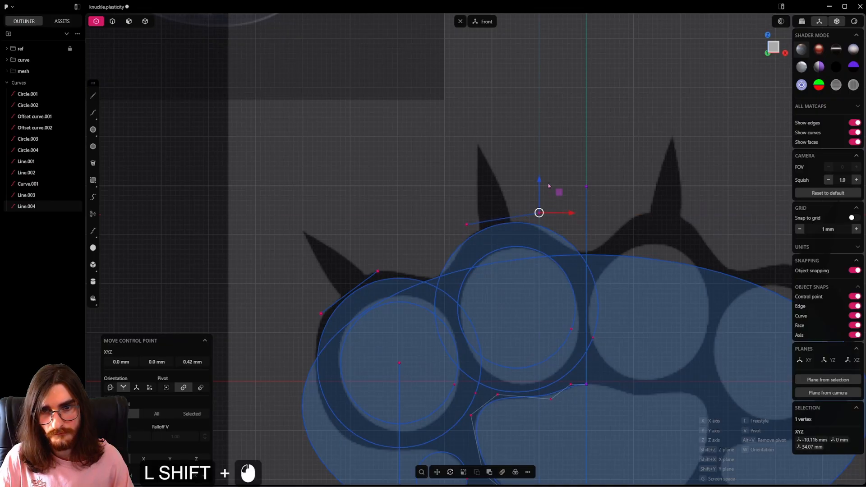
{"action": "right_click", "coordinate": [548, 189]}
Select both endpoints of the leftmost spike's base line and shift them slightly up and outward, away from the ring.
{"action": "left_click", "coordinate": [451, 189]}
{"action": "scroll", "coordinate": [415, 191], "scroll_direction": "down", "scroll_amount": 3}
{"action": "left_click", "coordinate": [382, 261]}
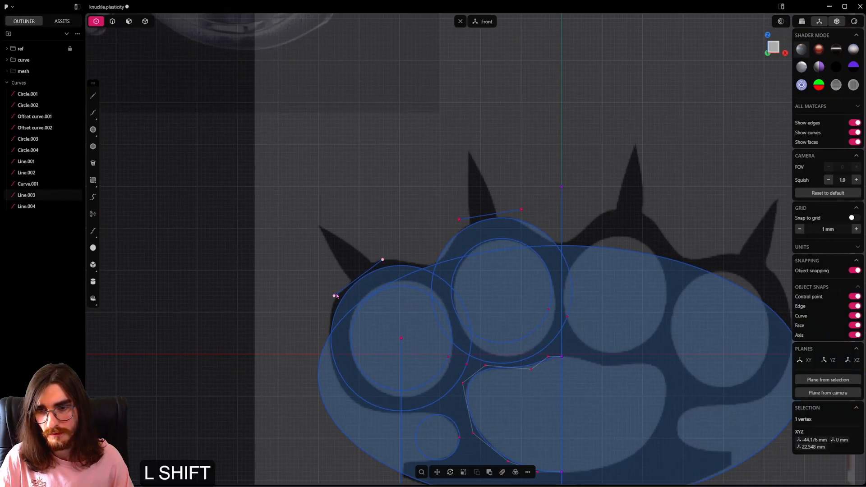
{"action": "left_click", "coordinate": [334, 295], "text": "shift"}
{"action": "key", "text": "g"}
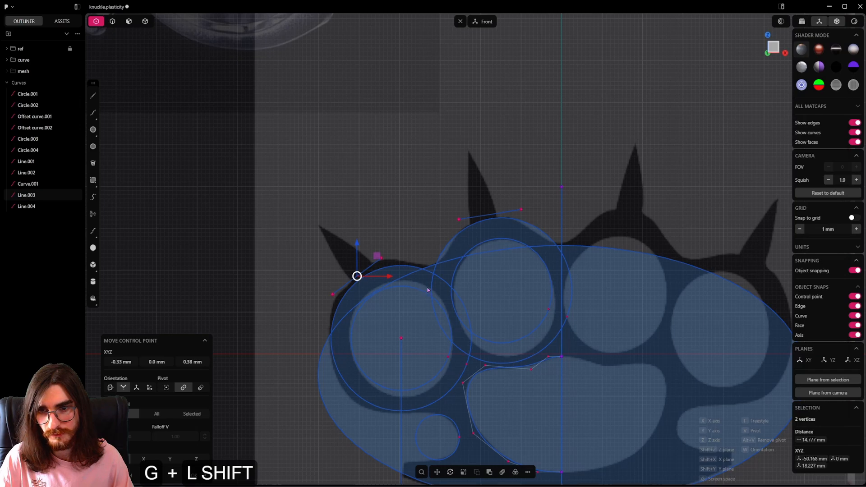
{"action": "left_click", "coordinate": [426, 287]}
Lower the left endpoint of the second spike's base line by about 0.2 mm along Z.
{"action": "left_click", "coordinate": [461, 222]}
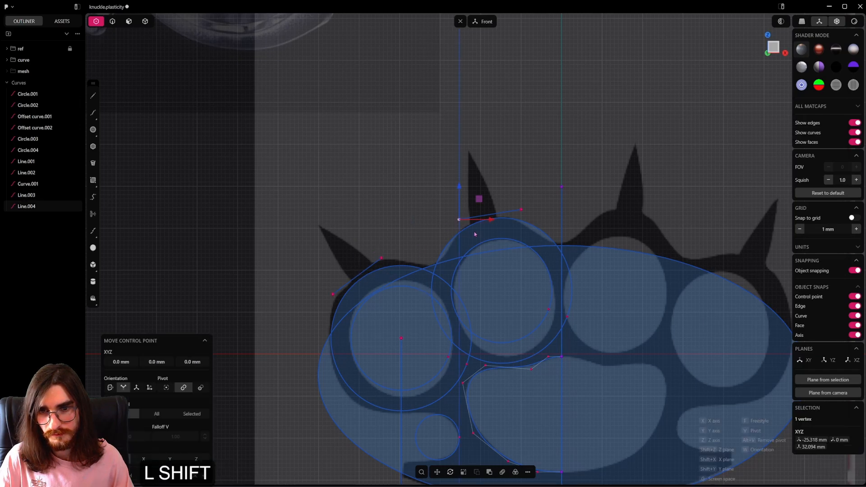
{"action": "left_click", "coordinate": [476, 244], "text": "shift"}
{"action": "right_click", "coordinate": [500, 159]}
Draw a spline about 14.3 mm long from the left ring's outer circle, tangent to it, up to the leftmost base line's lower end.
{"action": "scroll", "coordinate": [506, 162], "scroll_direction": "down", "scroll_amount": 3}
{"action": "middle_click_drag", "start_coordinate": [506, 162], "coordinate": [509, 180], "text": "shift"}
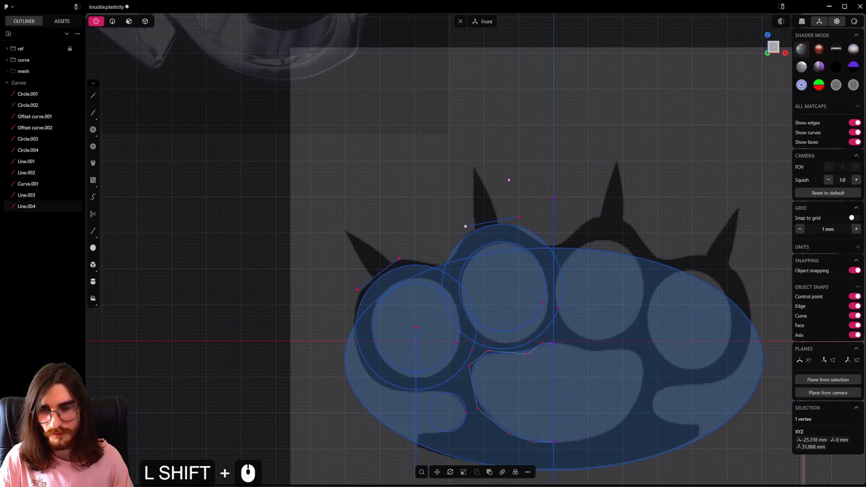
{"action": "left_click", "coordinate": [96, 112]}
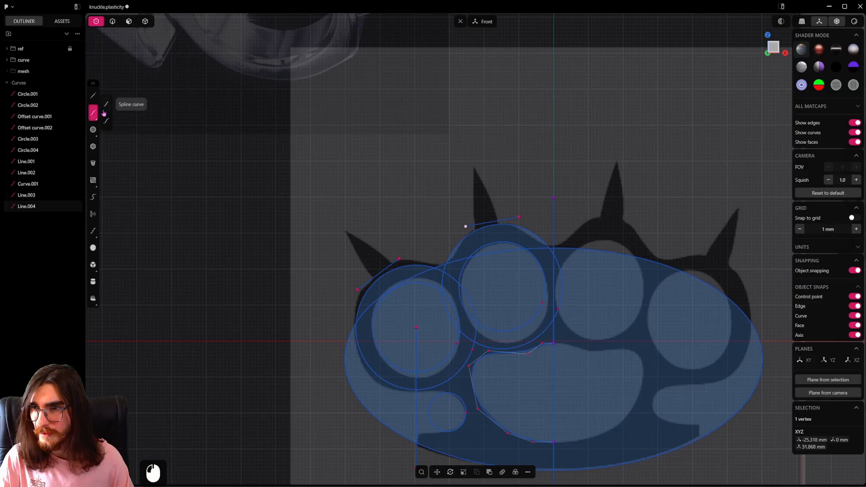
{"action": "scroll", "coordinate": [360, 306], "scroll_direction": "up", "scroll_amount": 9}
{"action": "middle_click_drag", "start_coordinate": [362, 310], "coordinate": [402, 271], "text": "shift"}
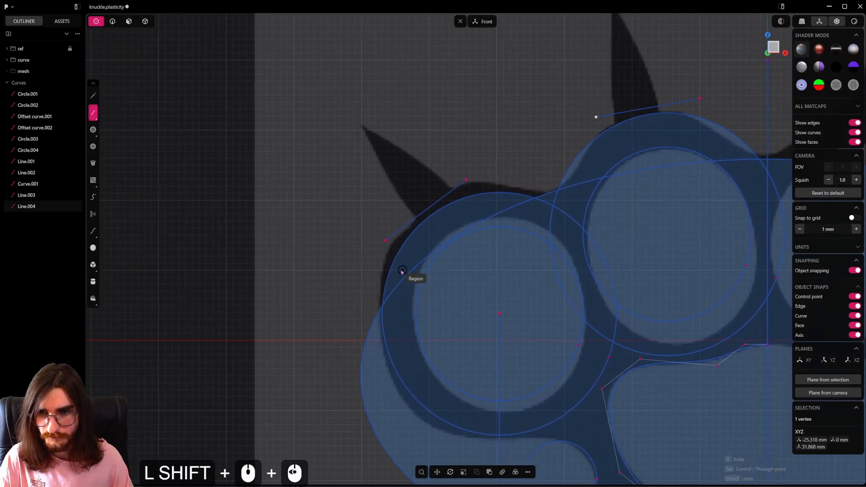
{"action": "scroll", "coordinate": [385, 237], "scroll_direction": "up", "scroll_amount": 4}
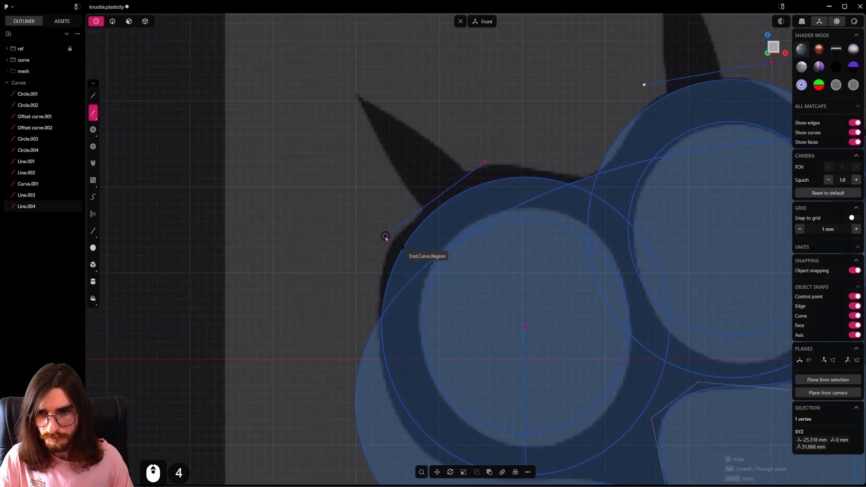
{"action": "left_click", "coordinate": [383, 341]}
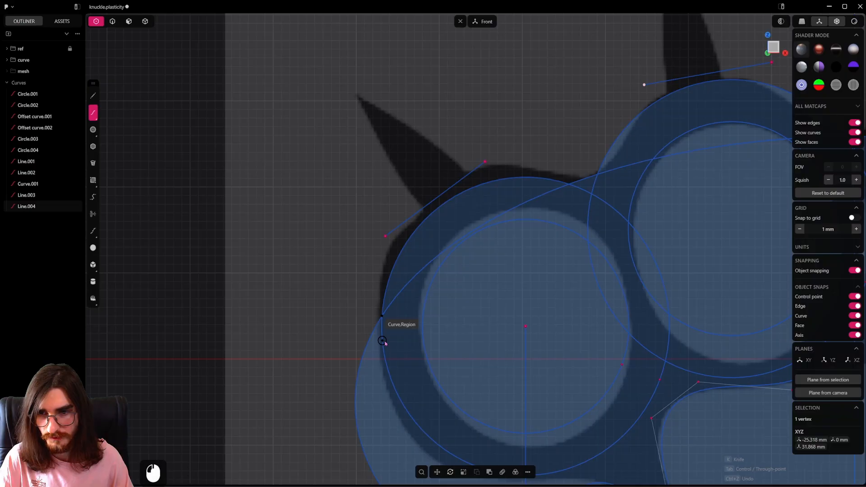
{"action": "left_click", "coordinate": [381, 327]}
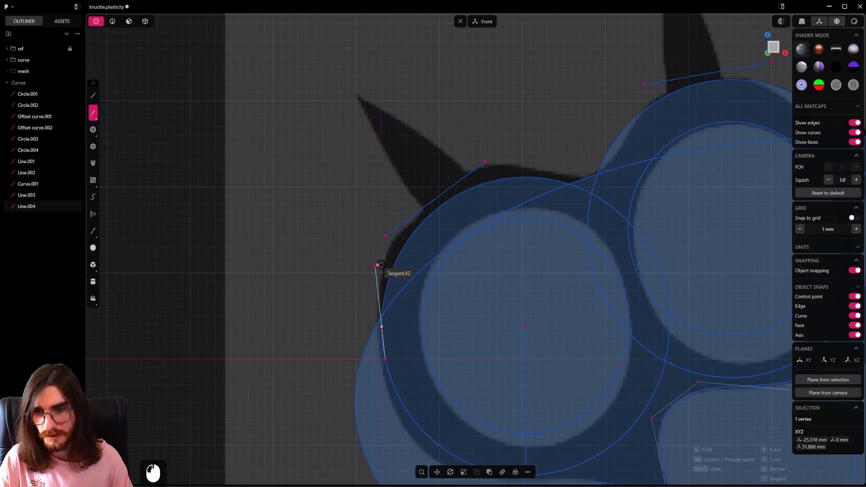
{"action": "left_click", "coordinate": [385, 236]}
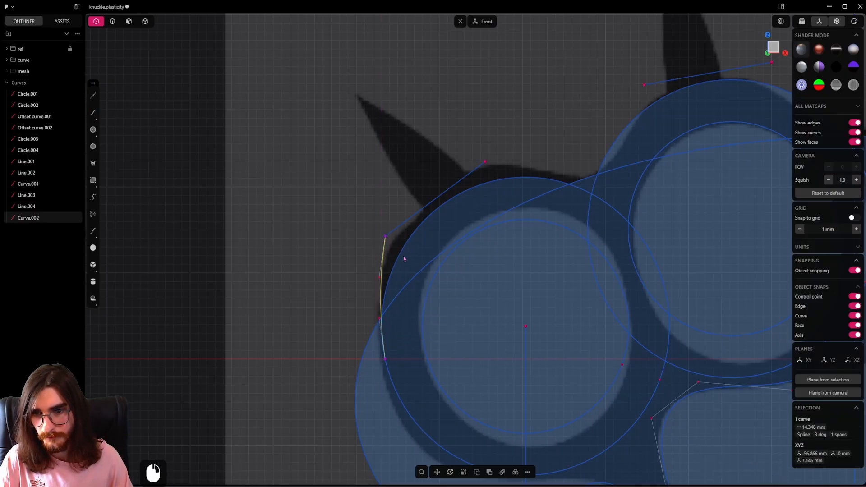
Draw a spline about 13.4 mm long from the intersection of the two outer circles to the upper end of the leftmost base line.
{"action": "middle_click_drag", "start_coordinate": [394, 412], "coordinate": [331, 485], "text": "shift"}
{"action": "left_click", "coordinate": [93, 113]}
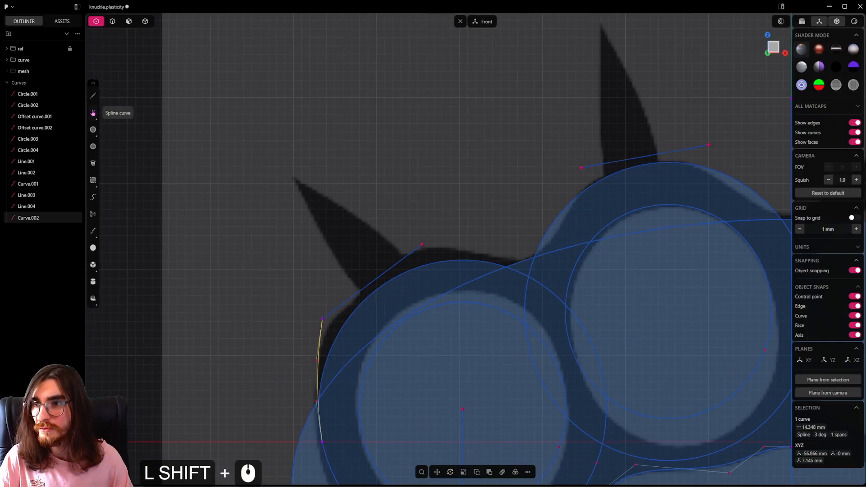
{"action": "left_click", "coordinate": [529, 277]}
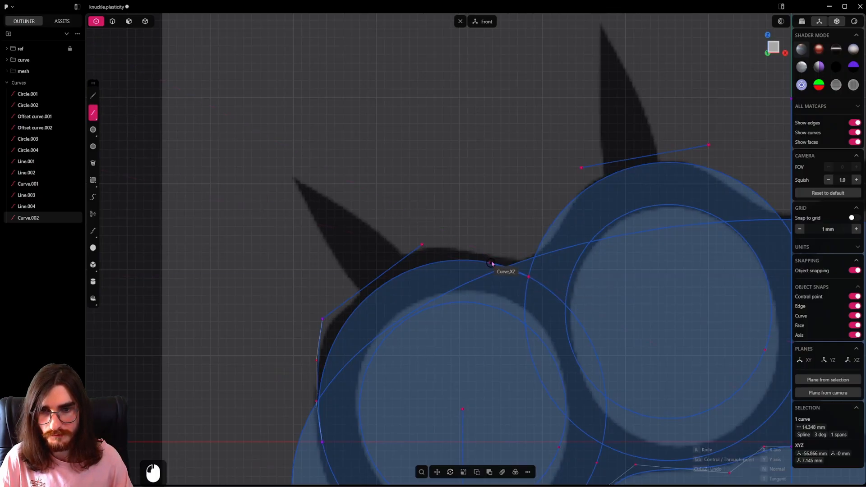
{"action": "left_click", "coordinate": [498, 265]}
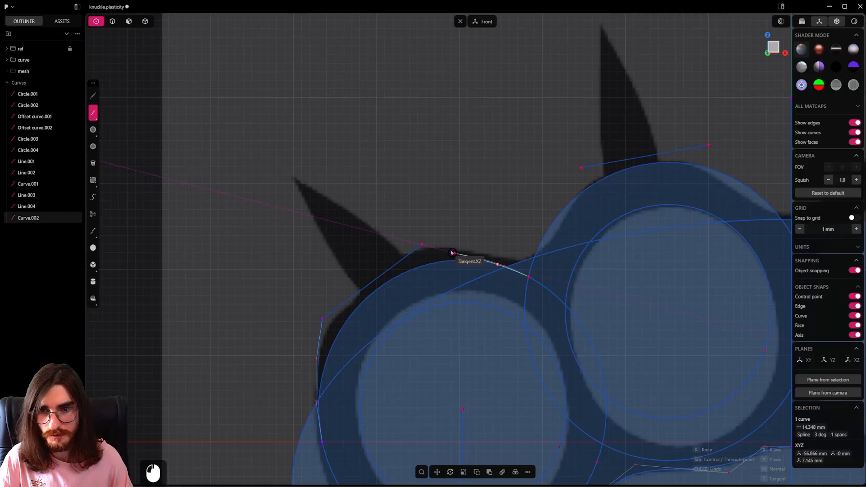
{"action": "left_click", "coordinate": [422, 244]}
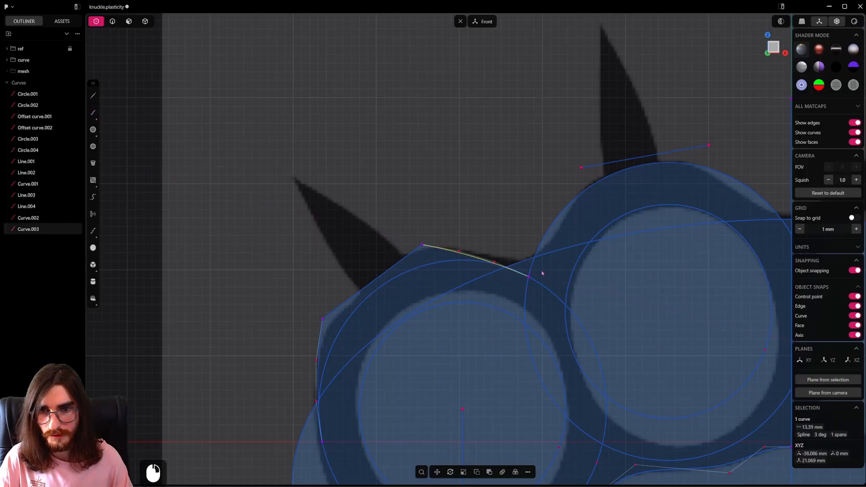
Move the new spline's control point near the valley between the rings slightly outward to follow the reference silhouette.
{"action": "middle_click_drag", "start_coordinate": [522, 222], "coordinate": [503, 238], "text": "shift"}
{"action": "scroll", "coordinate": [491, 265], "scroll_direction": "up", "scroll_amount": 16}
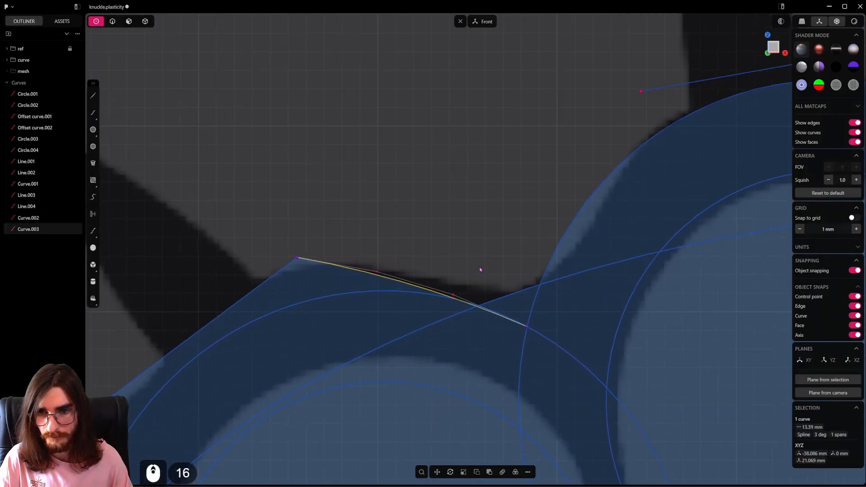
{"action": "scroll", "coordinate": [480, 269], "scroll_direction": "up", "scroll_amount": 7}
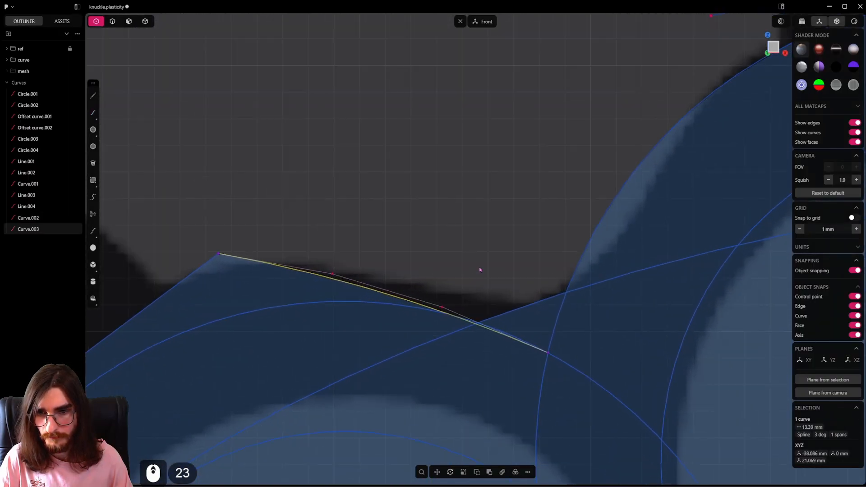
{"action": "left_click", "coordinate": [442, 308]}
{"action": "key", "text": "g"}
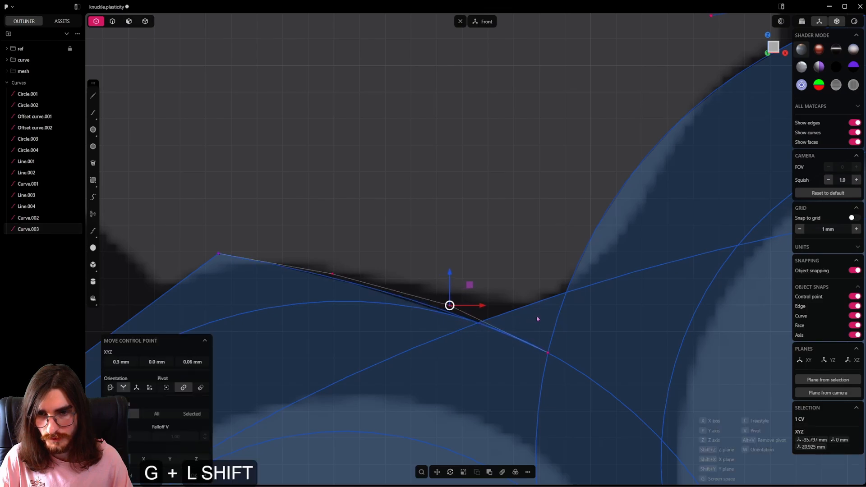
{"action": "left_click", "coordinate": [558, 289], "text": "shift"}
Draw a spline about 14.3 mm long from the valley between the rings up to the left end of the second spike's base line.
{"action": "scroll", "coordinate": [558, 289], "scroll_direction": "down", "scroll_amount": 10}
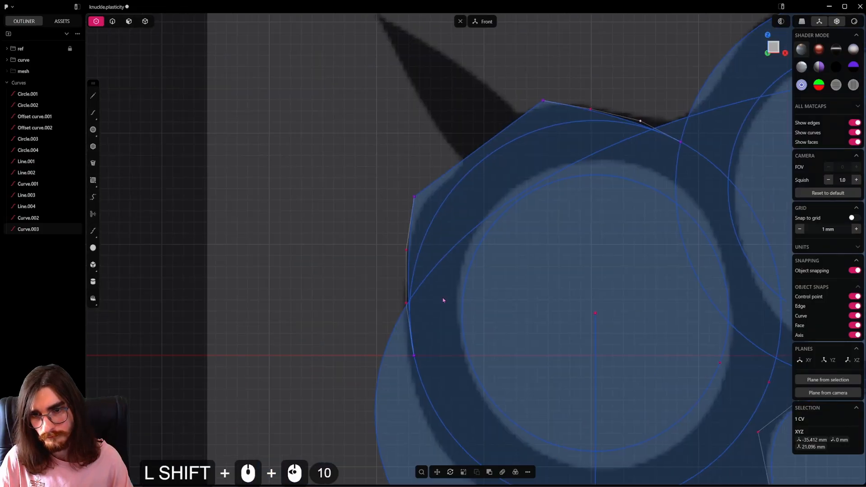
{"action": "scroll", "coordinate": [413, 321], "scroll_direction": "up", "scroll_amount": 10}
{"action": "left_click", "coordinate": [395, 269]}
{"action": "scroll", "coordinate": [395, 269], "scroll_direction": "down", "scroll_amount": 10}
{"action": "left_click", "coordinate": [144, 105]}
{"action": "left_click", "coordinate": [93, 113]}
{"action": "left_click", "coordinate": [440, 302]}
{"action": "left_click", "coordinate": [494, 199]}
Draw a spline from the vertical centre line to the right end of the second spike's base line.
{"action": "middle_click_drag", "start_coordinate": [519, 203], "coordinate": [392, 228], "text": "shift"}
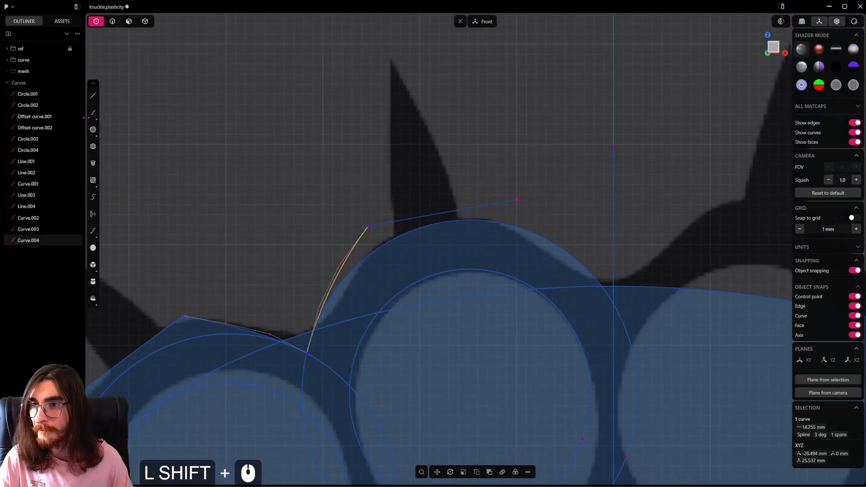
{"action": "left_click", "coordinate": [93, 113]}
{"action": "left_click", "coordinate": [613, 303]}
{"action": "left_click", "coordinate": [518, 199]}
Adjust the lower control point of the spline rising from the valley to the second spike's base line.
{"action": "scroll", "coordinate": [621, 303], "scroll_direction": "up", "scroll_amount": 10}
{"action": "scroll", "coordinate": [621, 303], "scroll_direction": "down", "scroll_amount": 10}
{"action": "scroll", "coordinate": [493, 315], "scroll_direction": "up", "scroll_amount": 7}
{"action": "left_click", "coordinate": [495, 250]}
{"action": "key", "text": "g"}
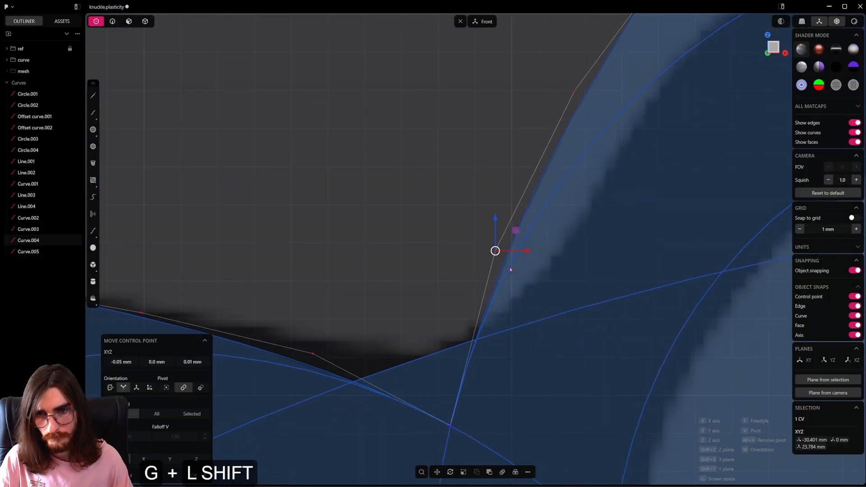
{"action": "left_click", "coordinate": [511, 267], "text": "shift"}
Extrude the 11 regions forming the left half of the knuckle duster into a thin solid, leaving the finger and palm openings empty.
{"action": "scroll", "coordinate": [512, 267], "scroll_direction": "down", "scroll_amount": 9}
{"action": "left_click", "coordinate": [128, 21]}
{"action": "left_click", "coordinate": [524, 174]}
{"action": "key", "text": "e"}
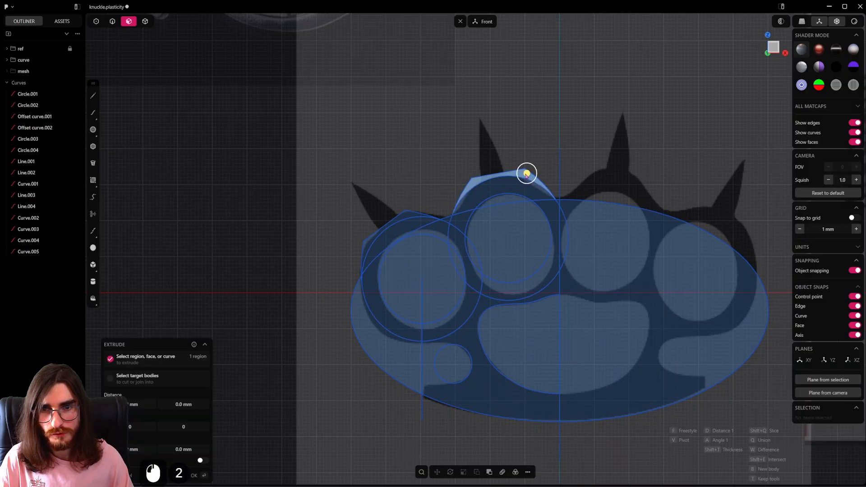
{"action": "left_click", "coordinate": [496, 185], "text": "shift"}
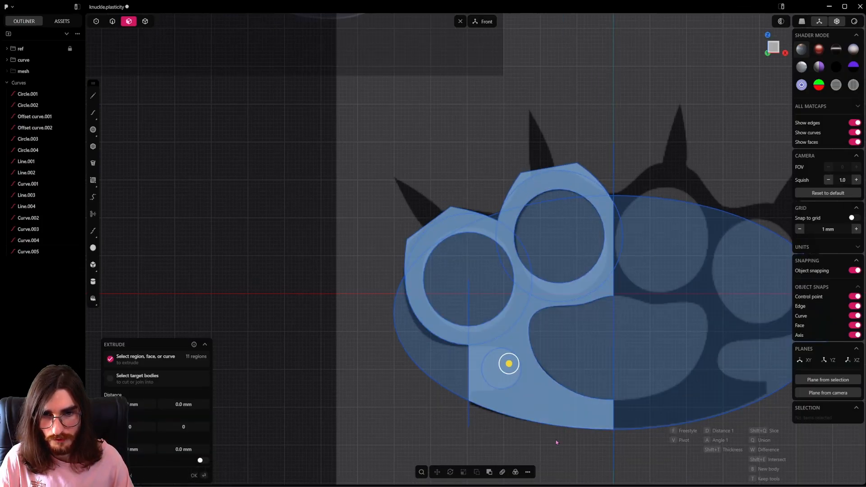
{"action": "middle_click_drag", "start_coordinate": [516, 328], "coordinate": [469, 358]}
{"action": "left_click_drag", "start_coordinate": [539, 329], "coordinate": [594, 297]}
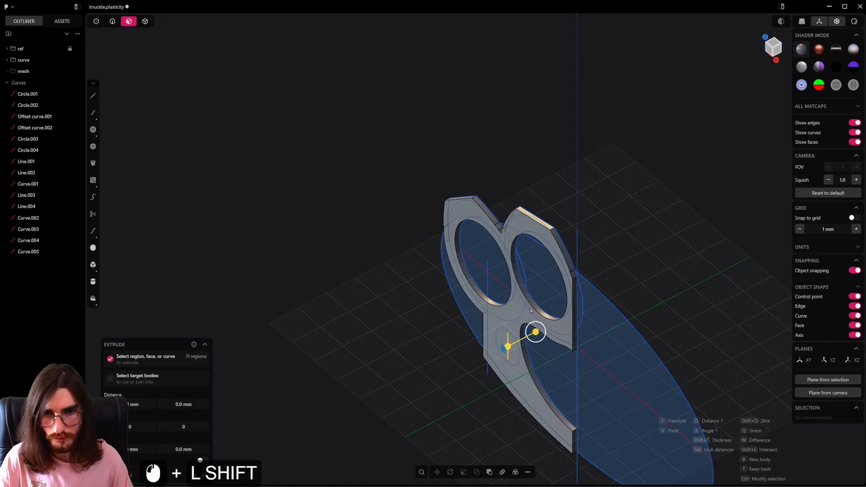
{"action": "right_click", "coordinate": [531, 311]}
Mirror the extruded half solid across the world origin along the positive Y direction and union both copies into one thicker body.
{"action": "middle_click_drag", "start_coordinate": [548, 284], "coordinate": [738, 282]}
{"action": "middle_click_drag", "start_coordinate": [738, 282], "coordinate": [676, 336], "text": "shift"}
{"action": "scroll", "coordinate": [591, 316], "scroll_direction": "up", "scroll_amount": 2}
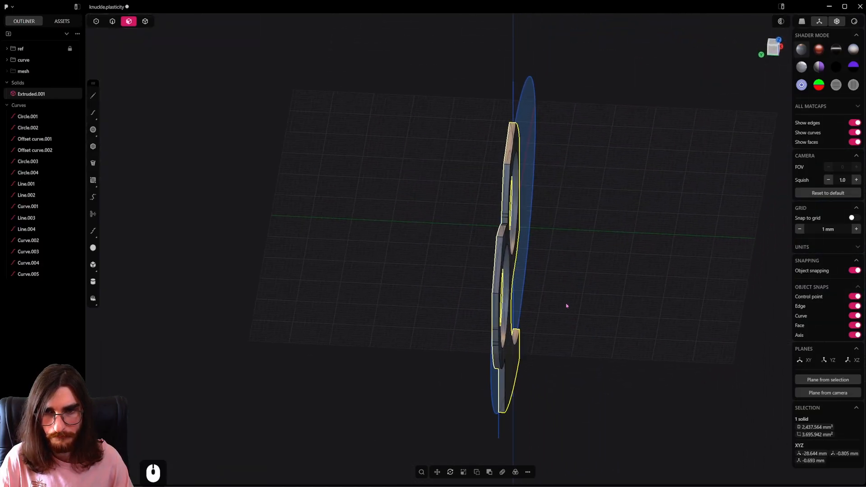
{"action": "middle_click_drag", "start_coordinate": [567, 306], "coordinate": [387, 165]}
{"action": "left_click", "coordinate": [144, 21]}
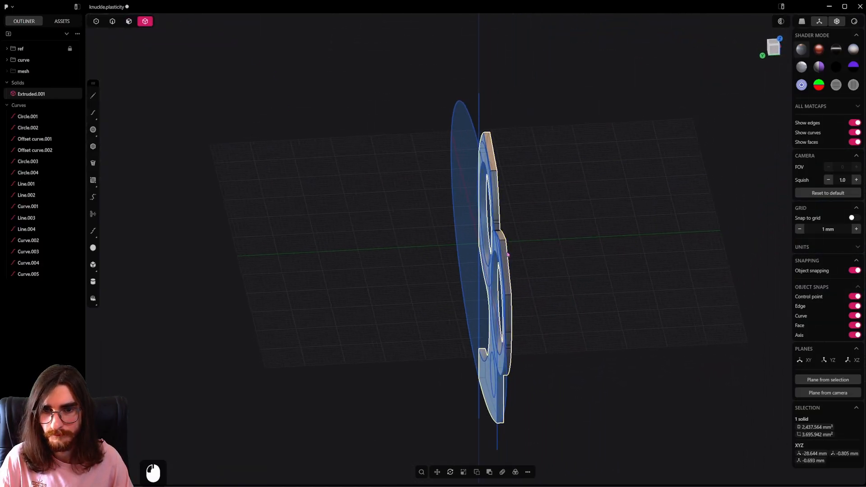
{"action": "key", "text": "alt+x"}
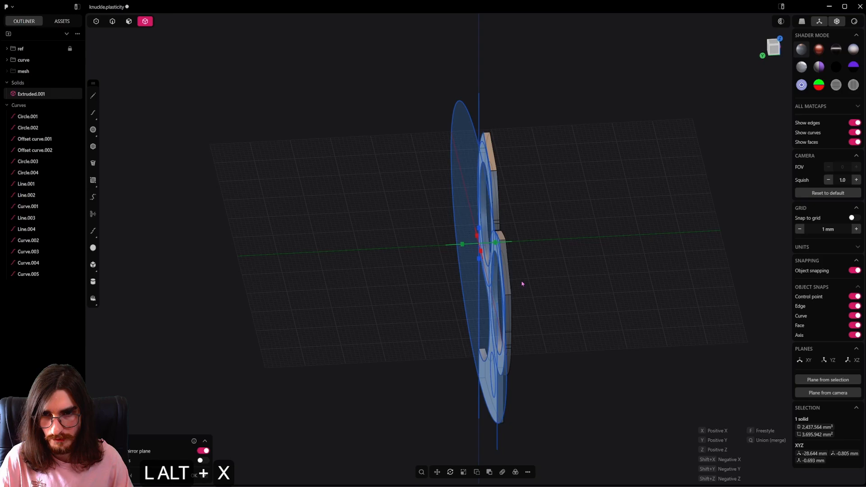
{"action": "left_click", "coordinate": [493, 237]}
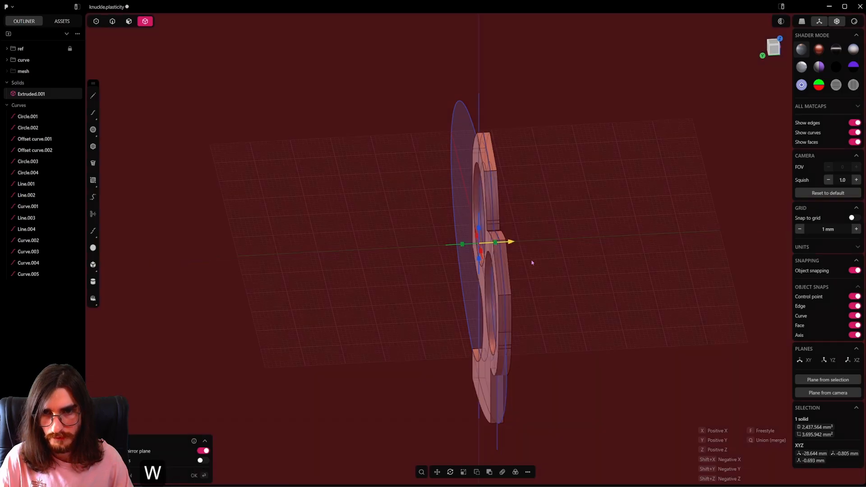
{"action": "key", "text": "q"}
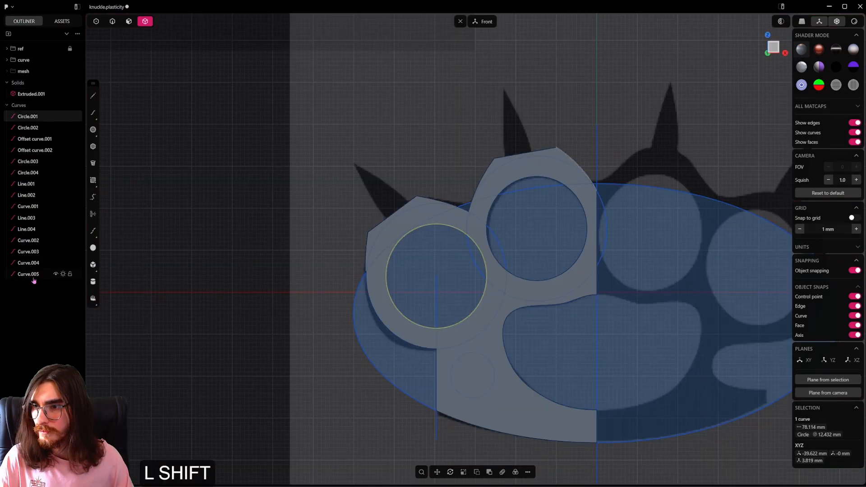
Move all 15 loose curves into the curve folder and the extruded solid into the mesh folder.
{"action": "left_click", "coordinate": [32, 278], "text": "shift"}
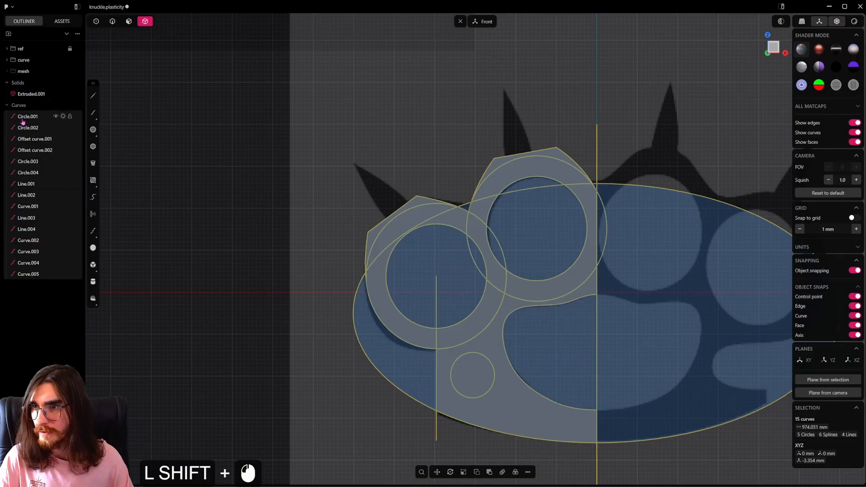
{"action": "left_click_drag", "start_coordinate": [23, 121], "coordinate": [25, 60]}
{"action": "left_click", "coordinate": [39, 95]}
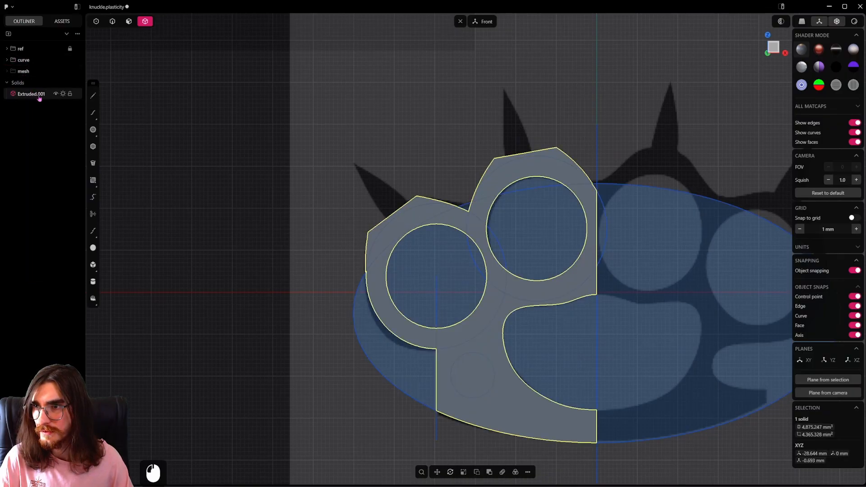
{"action": "left_click_drag", "start_coordinate": [40, 98], "coordinate": [28, 78]}
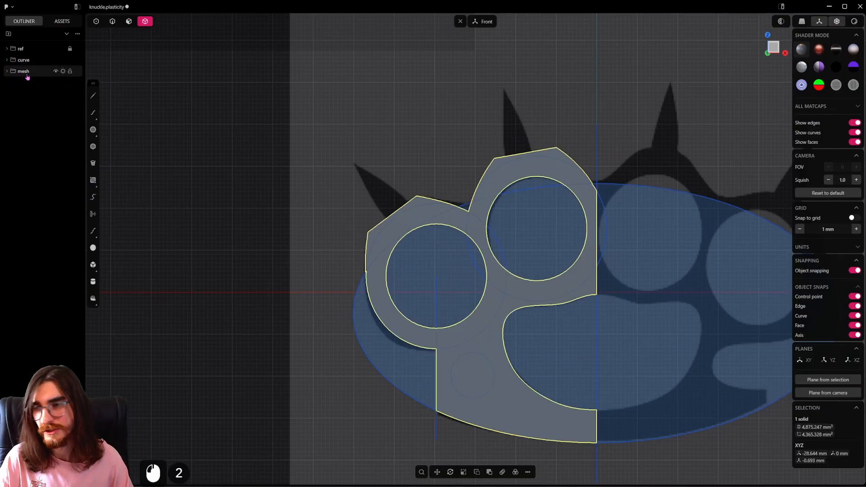
Move the small circle below the first finger ring along Y to -7.858 mm, in front of the solid.
{"action": "left_click", "coordinate": [7, 60]}
{"action": "left_click", "coordinate": [112, 22]}
{"action": "left_click", "coordinate": [489, 368]}
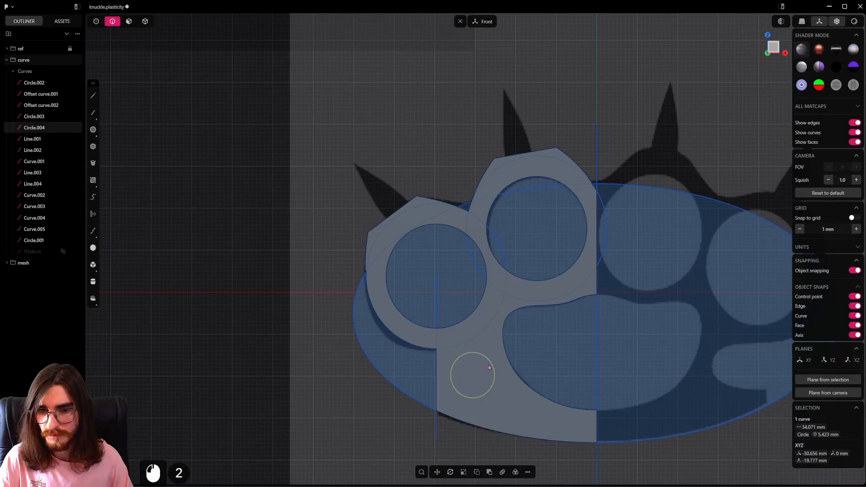
{"action": "scroll", "coordinate": [489, 368], "scroll_direction": "up", "scroll_amount": 7}
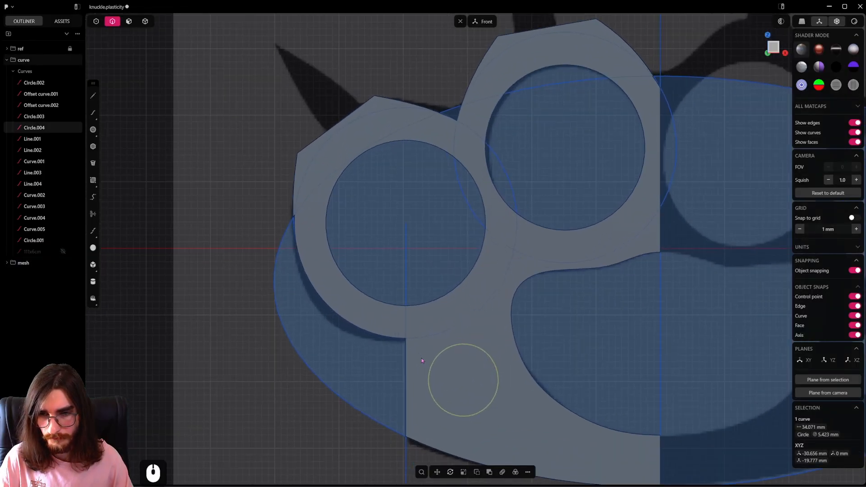
{"action": "scroll", "coordinate": [503, 373], "scroll_direction": "down", "scroll_amount": 6}
{"action": "middle_click_drag", "start_coordinate": [421, 358], "coordinate": [419, 380]}
{"action": "key", "text": "g"}
{"action": "key", "text": "y"}
{"action": "left_click", "coordinate": [515, 398]}
{"action": "scroll", "coordinate": [413, 334], "scroll_direction": "up", "scroll_amount": 10}
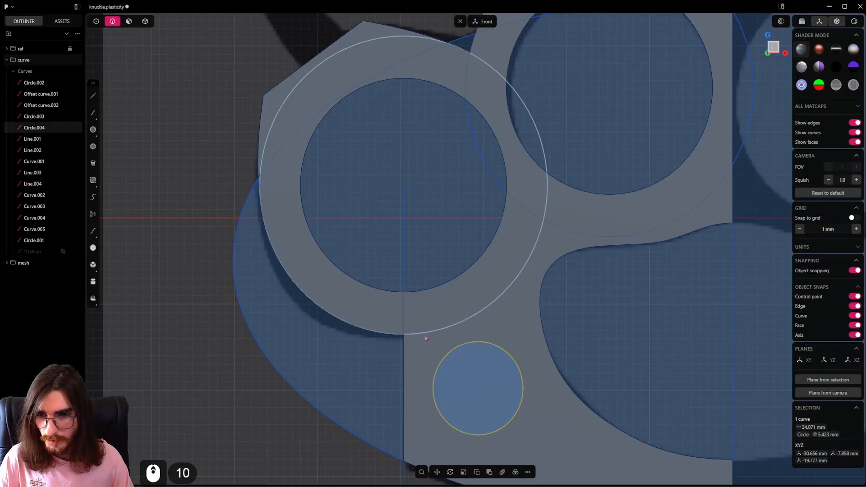
Move the outer circle of the first finger ring along Y to -7.858 mm, snapped to the small circle's plane.
{"action": "left_click", "coordinate": [425, 335]}
{"action": "scroll", "coordinate": [425, 335], "scroll_direction": "down", "scroll_amount": 6}
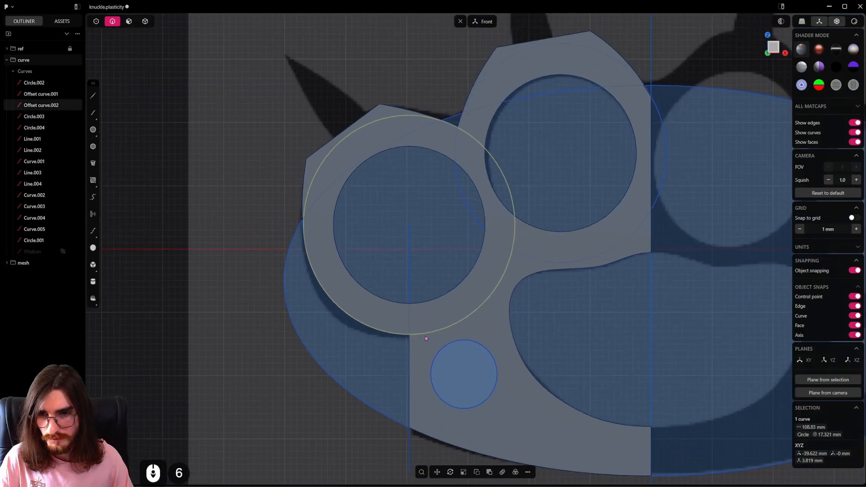
{"action": "middle_click_drag", "start_coordinate": [425, 336], "coordinate": [446, 348]}
{"action": "middle_click_drag", "start_coordinate": [318, 365], "coordinate": [469, 286], "text": "alt"}
{"action": "key", "text": "g"}
{"action": "key", "text": "y"}
{"action": "left_click", "coordinate": [443, 347], "text": "ctrl"}
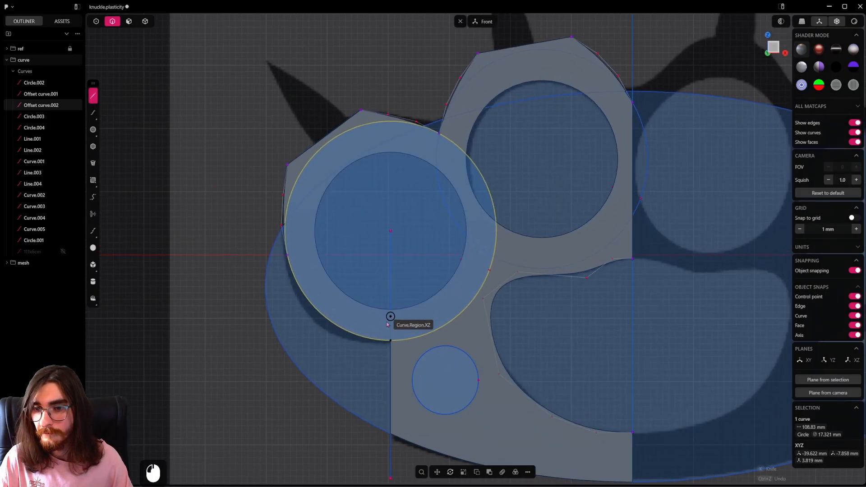
Group the outer ring circle and the small circle inside the curve folder and hide the remaining curves.
{"action": "left_click", "coordinate": [431, 349], "text": "shift"}
{"action": "key", "text": "ctrl+g"}
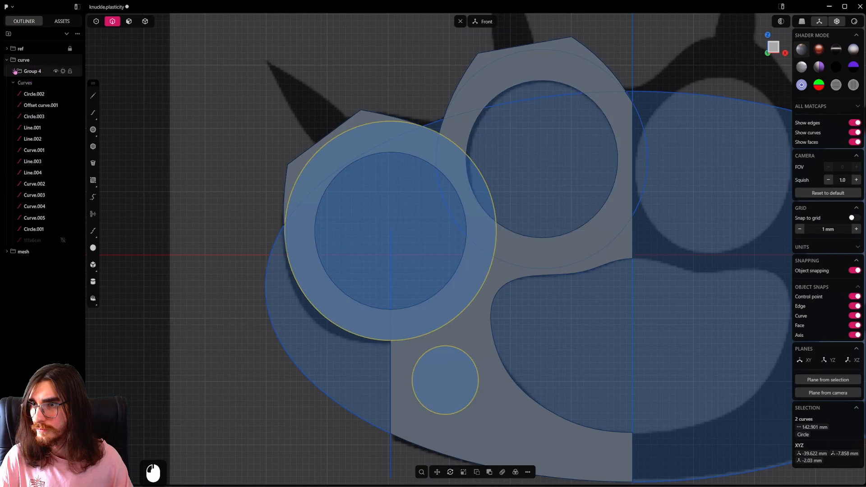
{"action": "key", "text": "Escape"}
{"action": "left_click", "coordinate": [17, 84]}
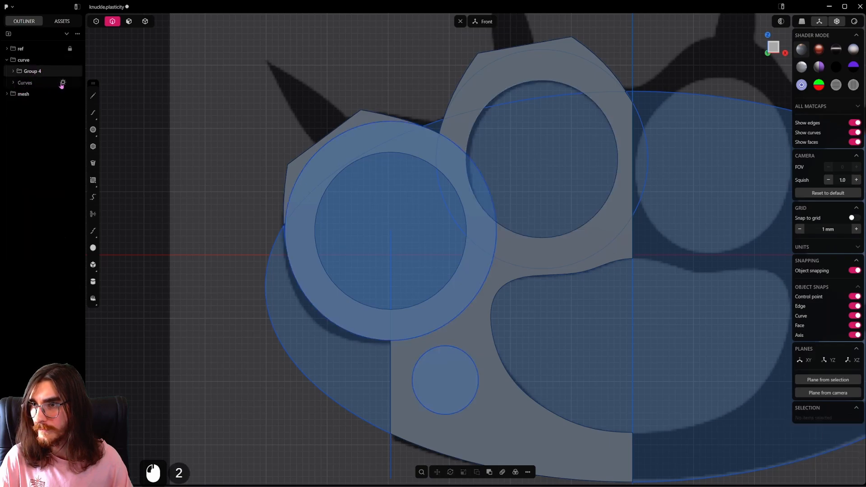
{"action": "left_click", "coordinate": [63, 82]}
{"action": "left_click", "coordinate": [13, 71]}
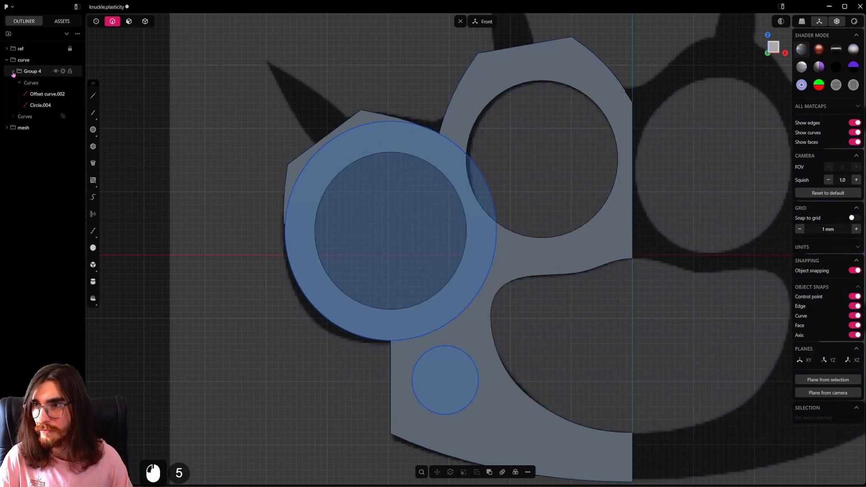
Draw a vertical line about 42.9 mm long from the bottom of the outer ring circle up through its centre and past its top.
{"action": "left_click", "coordinate": [41, 94]}
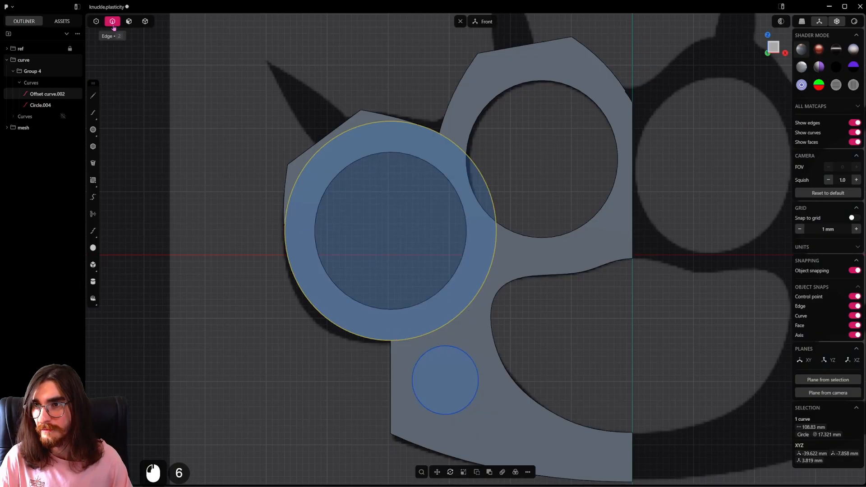
{"action": "left_click", "coordinate": [92, 95]}
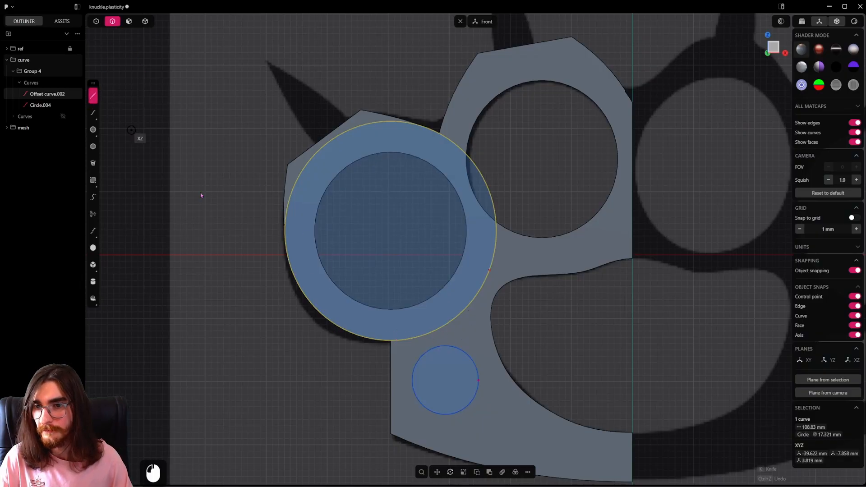
{"action": "left_click", "coordinate": [390, 340]}
{"action": "left_click", "coordinate": [391, 69]}
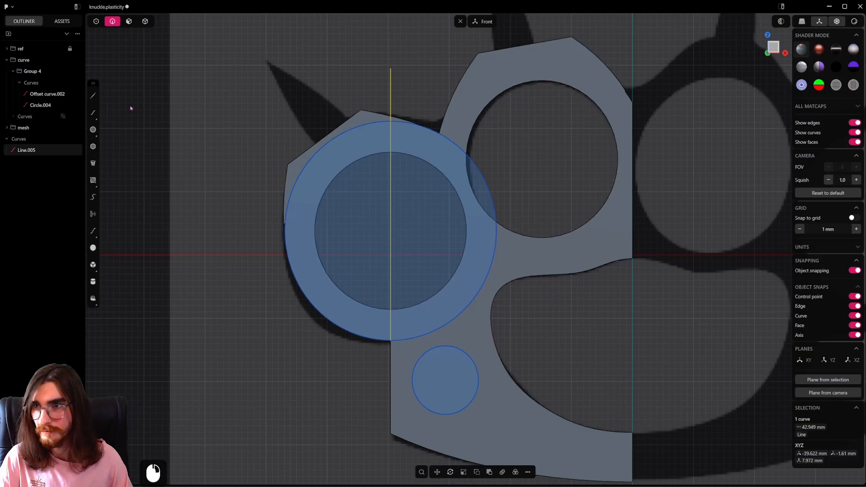
Draw a vertical line about 14.8 mm long from the top of the small circle down past its bottom and trim away the circle's left half.
{"action": "left_click", "coordinate": [93, 95]}
{"action": "left_click", "coordinate": [445, 345]}
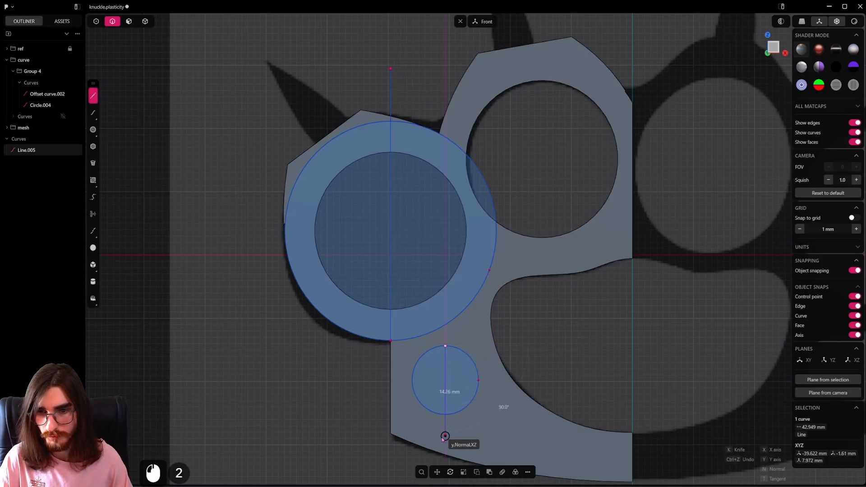
{"action": "left_click", "coordinate": [445, 436]}
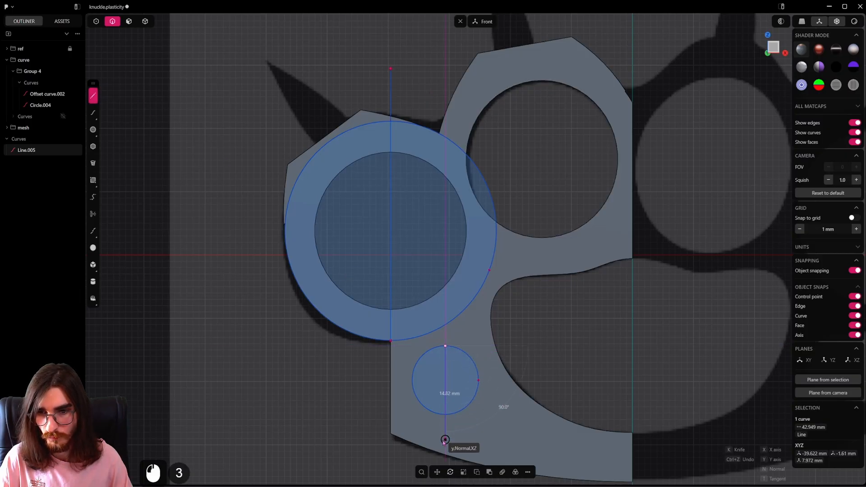
{"action": "key", "text": "t"}
{"action": "left_click", "coordinate": [431, 352]}
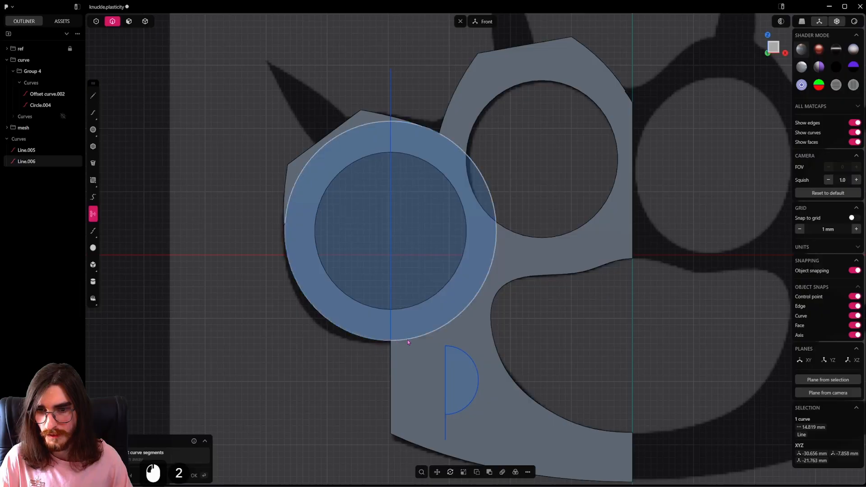
{"action": "right_click", "coordinate": [381, 298]}
Shift the long vertical line onto the ring circle's plane so it crosses both ends, and trim away the circle's right half.
{"action": "left_click", "coordinate": [391, 96]}
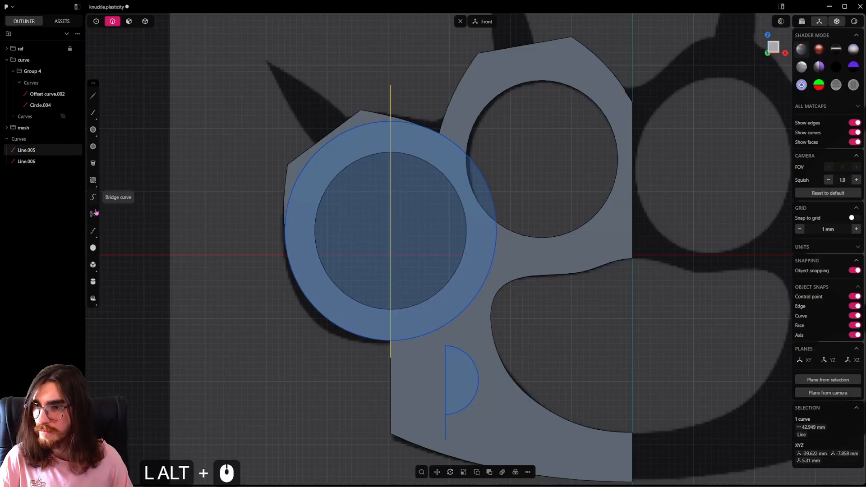
{"action": "left_click", "coordinate": [93, 214]}
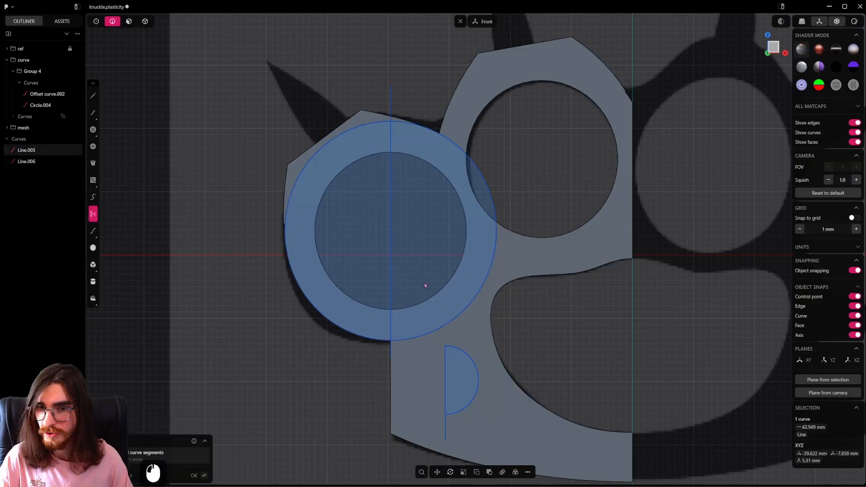
{"action": "left_click", "coordinate": [488, 279]}
{"action": "right_click", "coordinate": [266, 159]}
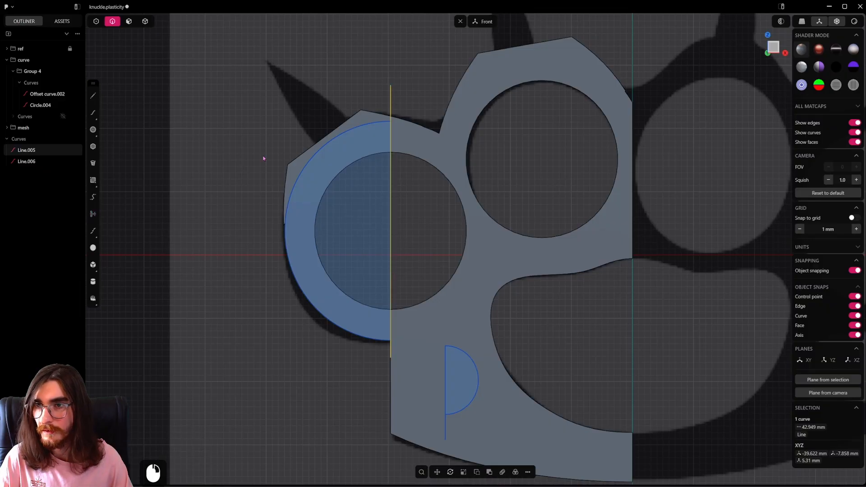
Delete the two vertical helper lines used for trimming the circles.
{"action": "key", "text": "x"}
{"action": "left_click", "coordinate": [446, 385]}
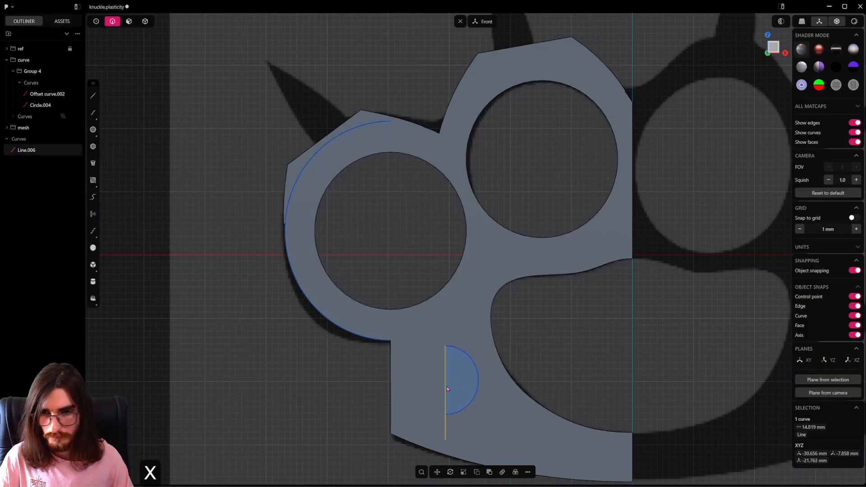
{"action": "key", "text": "x"}
Bridge the lower end of the ring arc to the upper end of the small arc with G2 curvature at both ends.
{"action": "left_click", "coordinate": [96, 22]}
{"action": "left_click", "coordinate": [391, 340]}
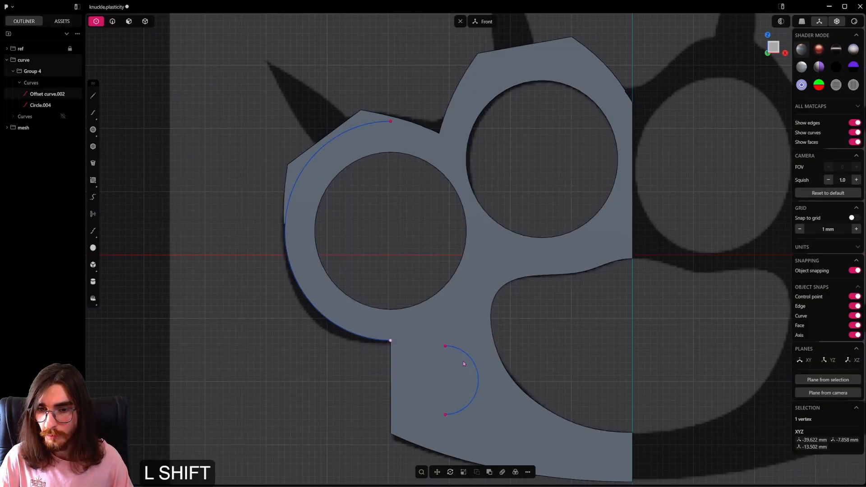
{"action": "left_click", "coordinate": [445, 346], "text": "shift"}
{"action": "scroll", "coordinate": [434, 358], "scroll_direction": "up", "scroll_amount": 7, "text": "shift"}
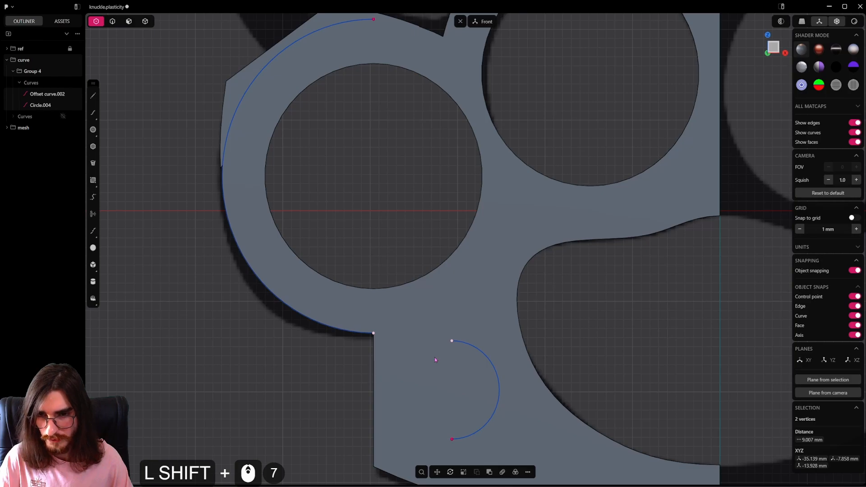
{"action": "key", "text": "shift+b"}
{"action": "scroll", "coordinate": [433, 317], "scroll_direction": "up", "scroll_amount": 6}
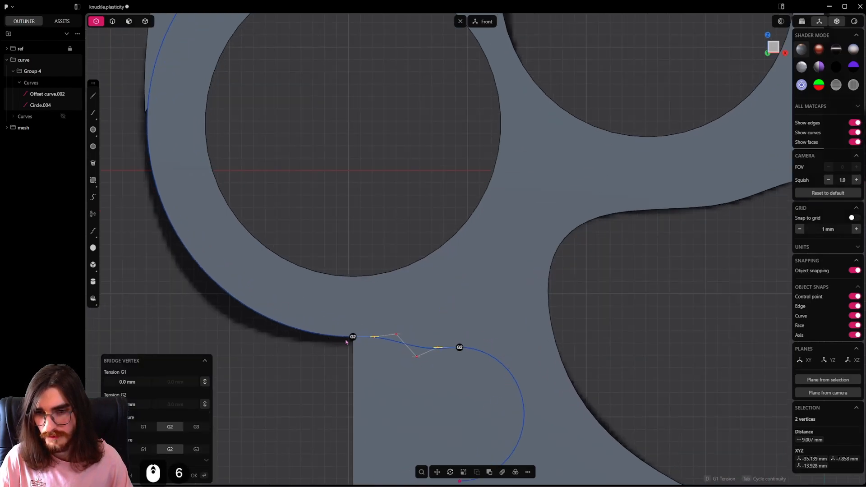
{"action": "right_click", "coordinate": [478, 304]}
{"action": "scroll", "coordinate": [479, 303], "scroll_direction": "down", "scroll_amount": 15}
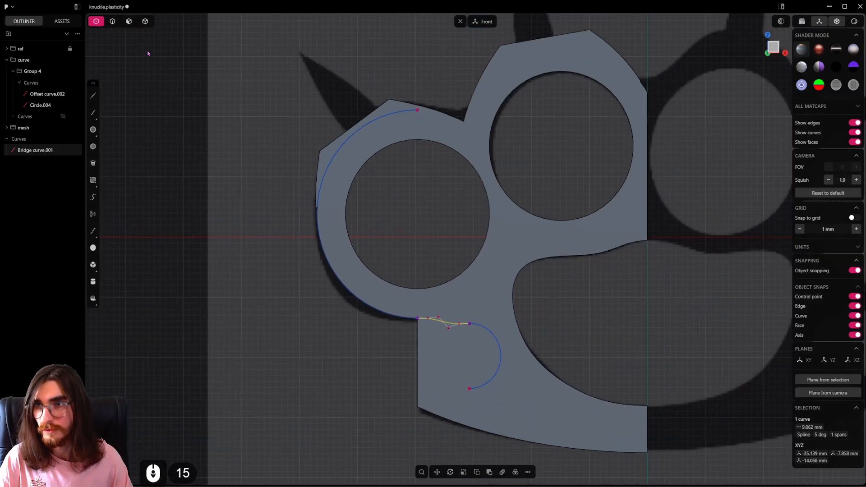
Draw a slanted line about 5.3 mm long across the small arc near its lower end.
{"action": "left_click", "coordinate": [147, 54]}
{"action": "left_click", "coordinate": [112, 22]}
{"action": "left_click", "coordinate": [473, 320]}
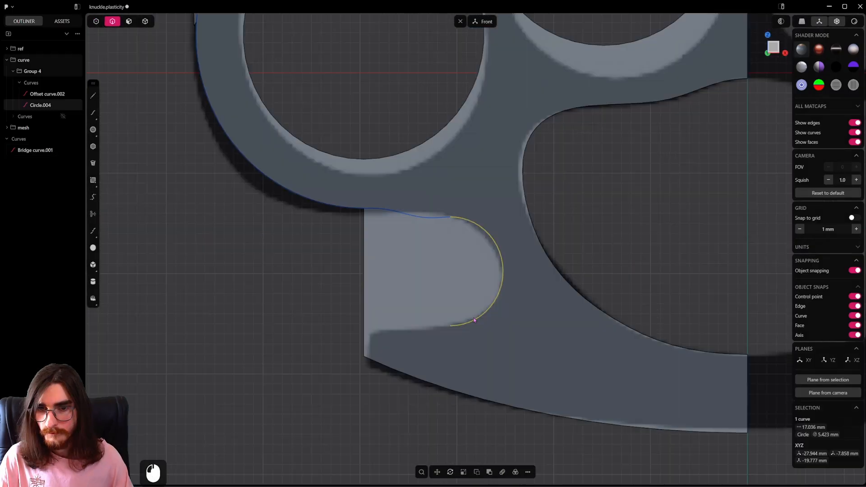
{"action": "key", "text": "2"}
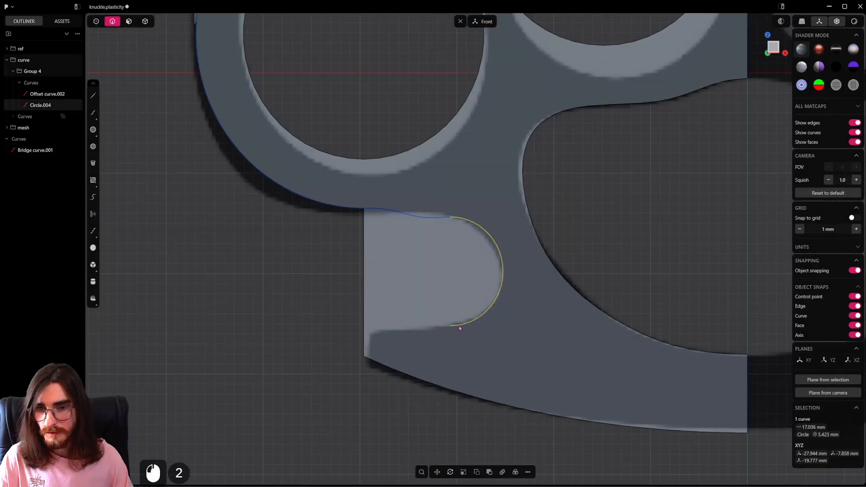
{"action": "left_click", "coordinate": [93, 95]}
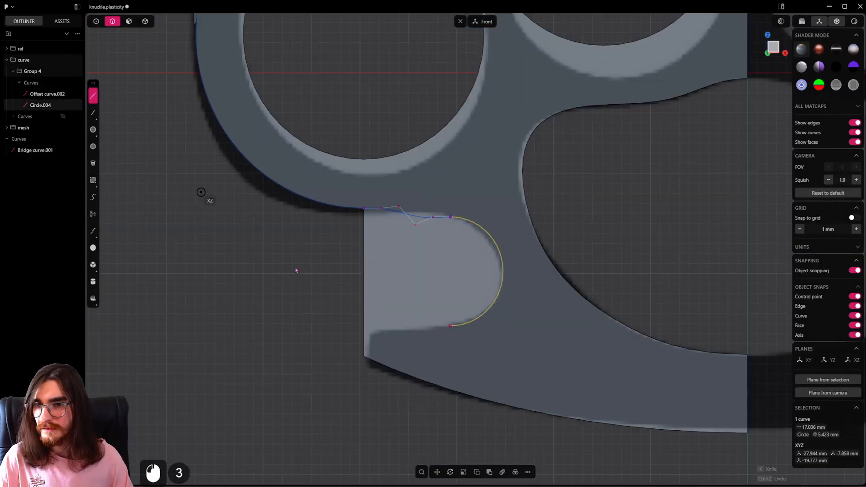
{"action": "left_click", "coordinate": [465, 301]}
{"action": "left_click", "coordinate": [484, 350]}
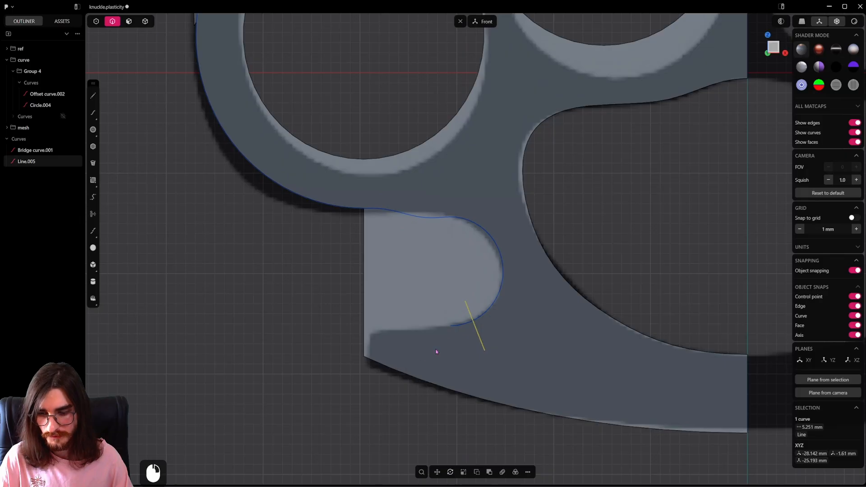
Cut the small arc at the slanted line, and delete the line together with the severed lower arc piece.
{"action": "key", "text": "Escape"}
{"action": "left_click", "coordinate": [487, 317], "text": "shift"}
{"action": "key", "text": "shift+c"}
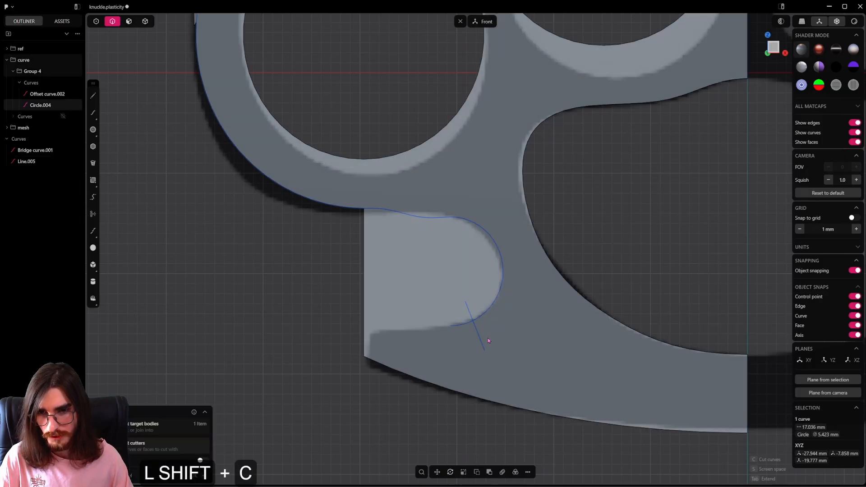
{"action": "left_click", "coordinate": [480, 342]}
{"action": "right_click", "coordinate": [448, 363]}
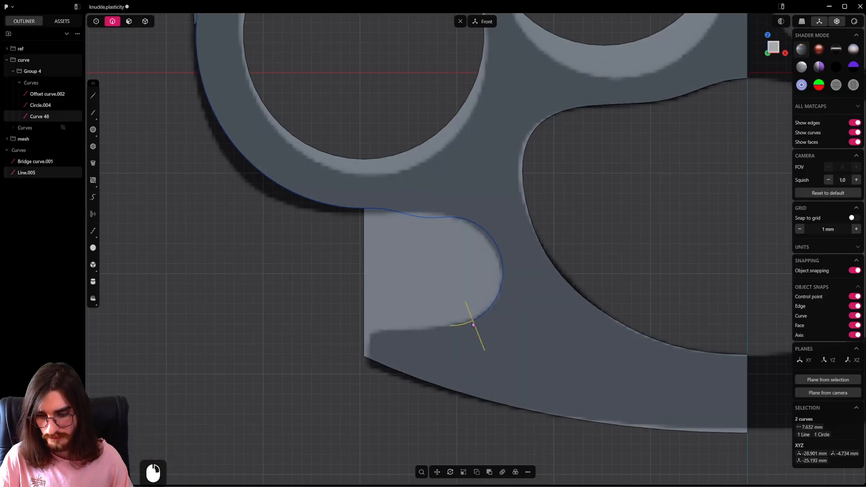
{"action": "key", "text": "x"}
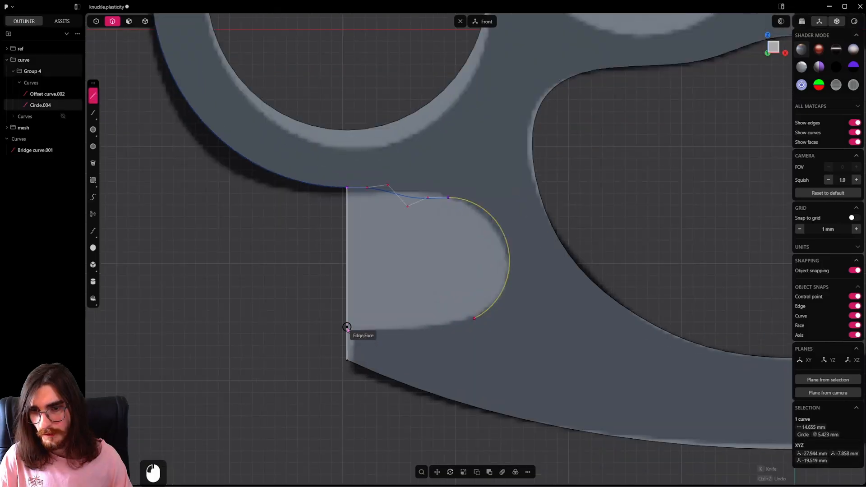
Draw a horizontal line about 5.3 mm long outward from the body's left vertical edge, level with the notch's lower side.
{"action": "left_click", "coordinate": [347, 333]}
{"action": "double_click", "coordinate": [287, 333]}
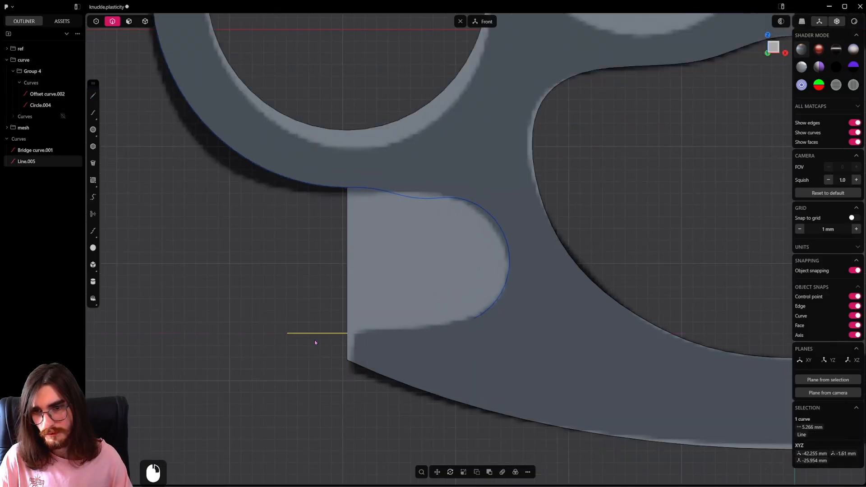
{"action": "left_click", "coordinate": [91, 101]}
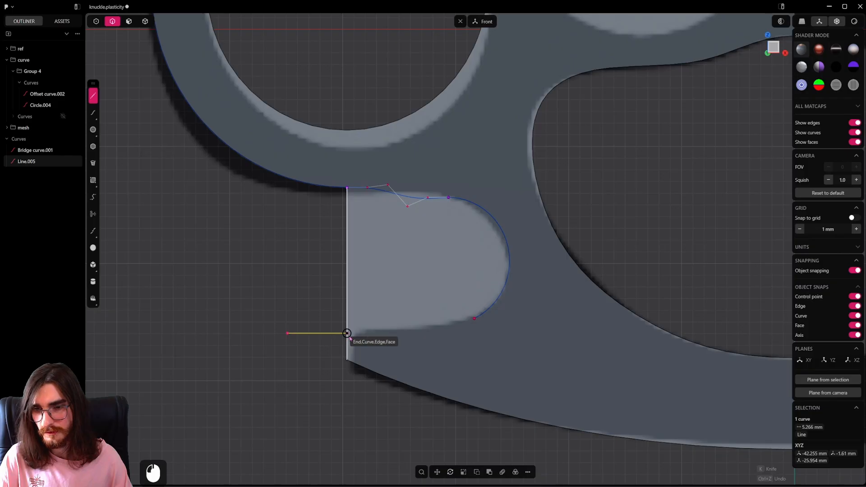
{"action": "right_click", "coordinate": [354, 337]}
Bridge the horizontal line's inner end to the small arc's lower end with G1 continuity, adjusting the tension to follow the reference.
{"action": "left_click", "coordinate": [95, 23]}
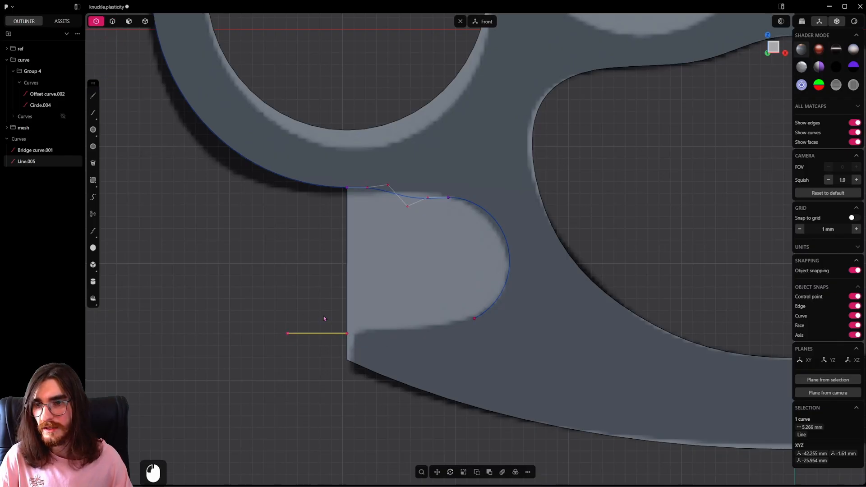
{"action": "left_click_drag", "start_coordinate": [386, 304], "coordinate": [342, 341]}
{"action": "left_click_drag", "start_coordinate": [484, 305], "coordinate": [462, 335], "text": "shift"}
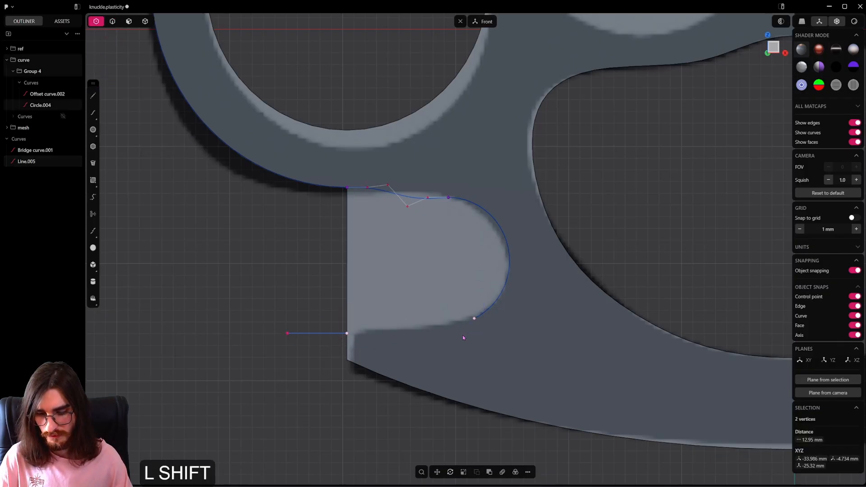
{"action": "key", "text": "shift+b"}
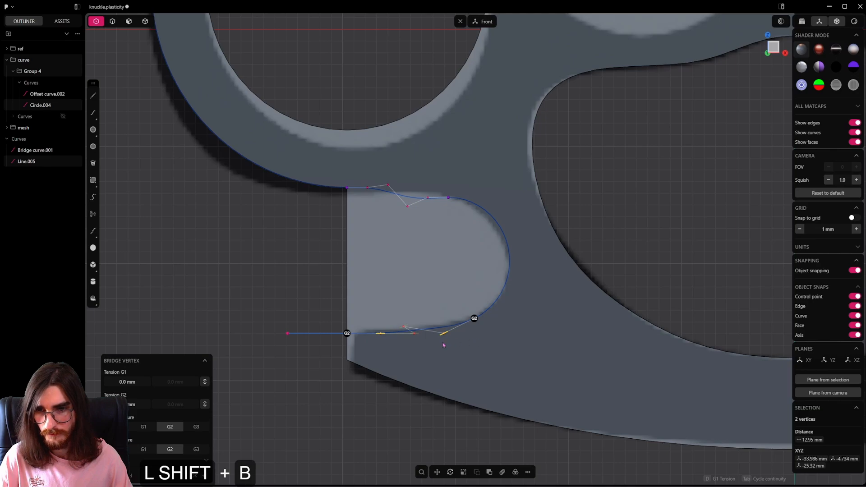
{"action": "scroll", "coordinate": [411, 268], "scroll_direction": "up", "scroll_amount": 8}
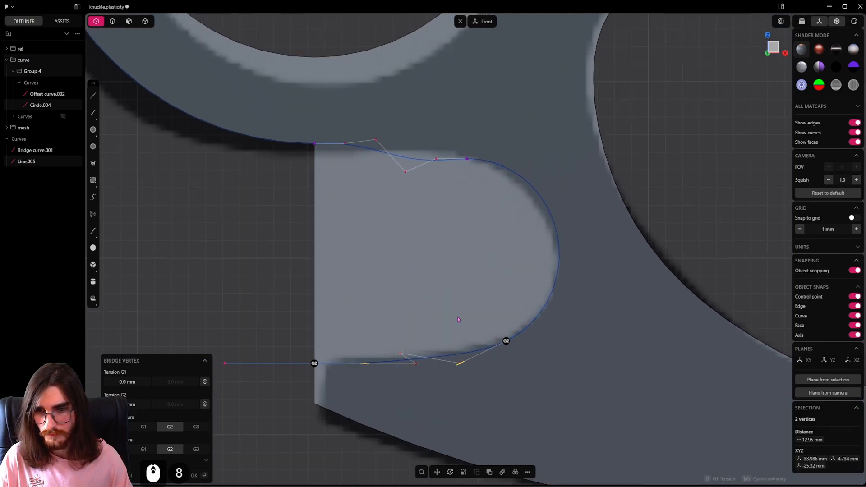
{"action": "scroll", "coordinate": [458, 319], "scroll_direction": "down", "scroll_amount": 7}
{"action": "key", "text": "Tab"}
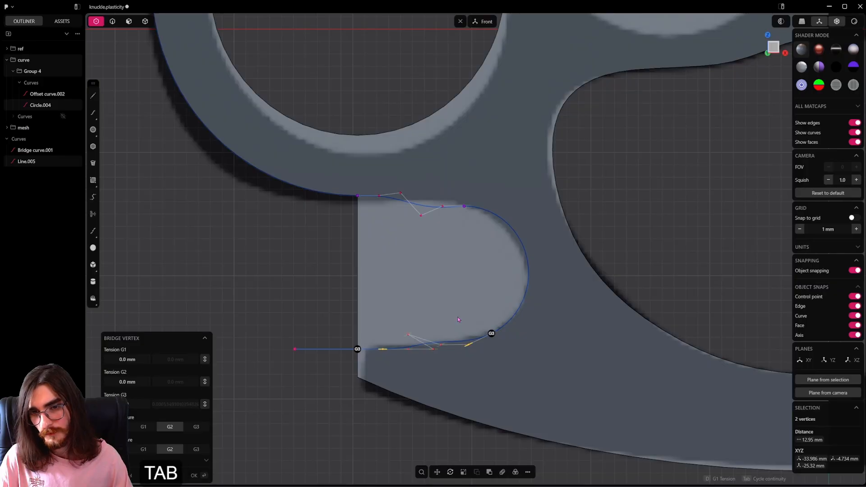
{"action": "key", "text": "Tab"}
{"action": "key", "text": "Tab"}
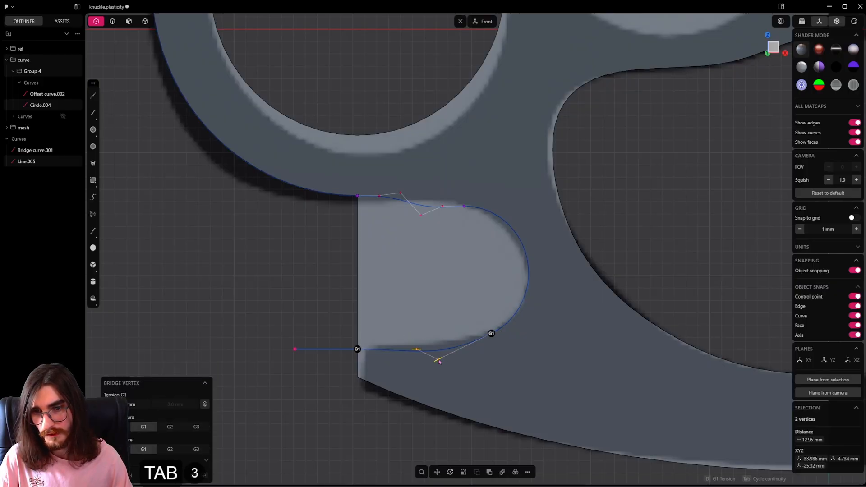
{"action": "left_click_drag", "start_coordinate": [439, 360], "coordinate": [518, 309]}
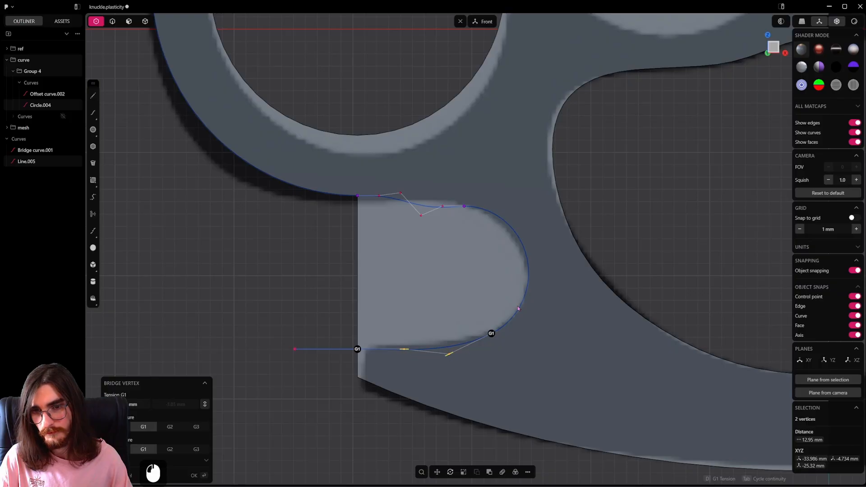
{"action": "right_click", "coordinate": [343, 400]}
Join the horizontal line, both bridge curves and the small arc into one curve, and delete the leftover ring arc.
{"action": "left_click", "coordinate": [112, 21]}
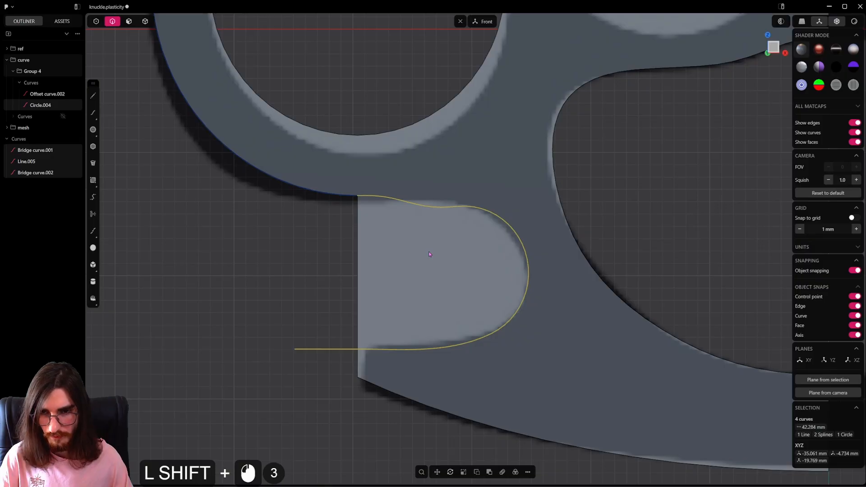
{"action": "key", "text": "j"}
{"action": "scroll", "coordinate": [428, 252], "scroll_direction": "down", "scroll_amount": 7}
{"action": "left_click", "coordinate": [338, 203]}
{"action": "scroll", "coordinate": [339, 208], "scroll_direction": "down", "scroll_amount": 5}
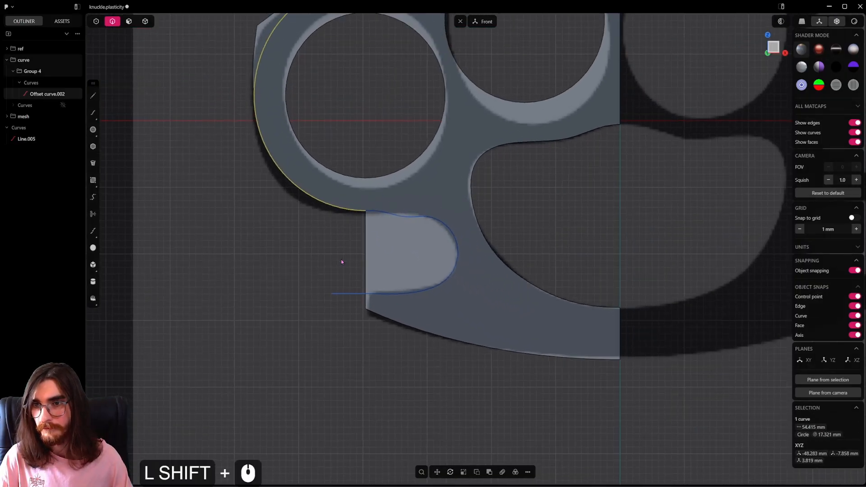
{"action": "middle_click_drag", "start_coordinate": [342, 260], "coordinate": [343, 273], "text": "shift"}
{"action": "key", "text": "x"}
Cut the knuckle body with the joined notch curve and delete that curve.
{"action": "left_click", "coordinate": [413, 286]}
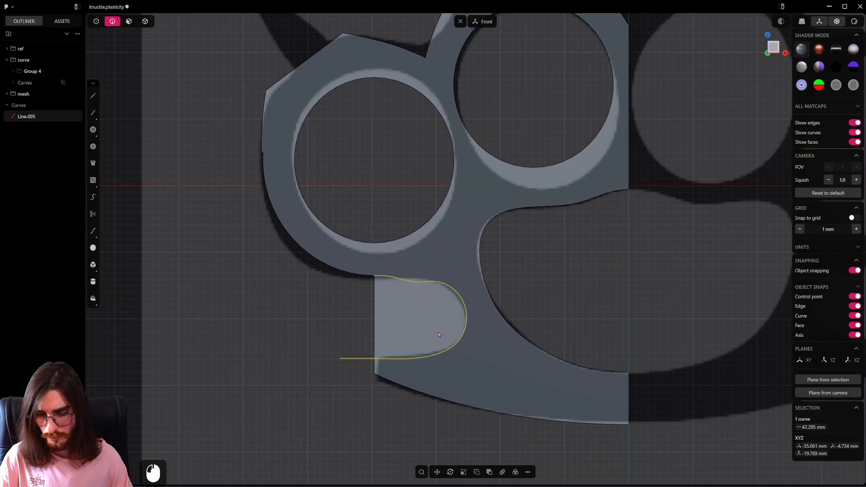
{"action": "key", "text": "c"}
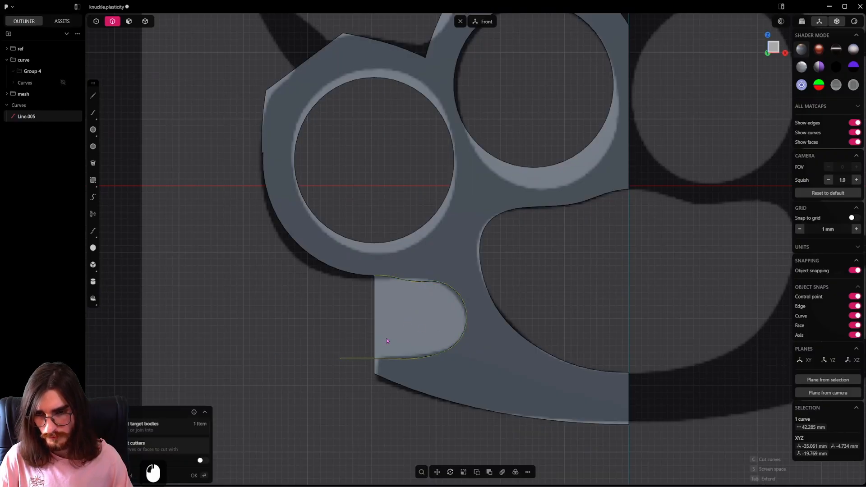
{"action": "key", "text": "x"}
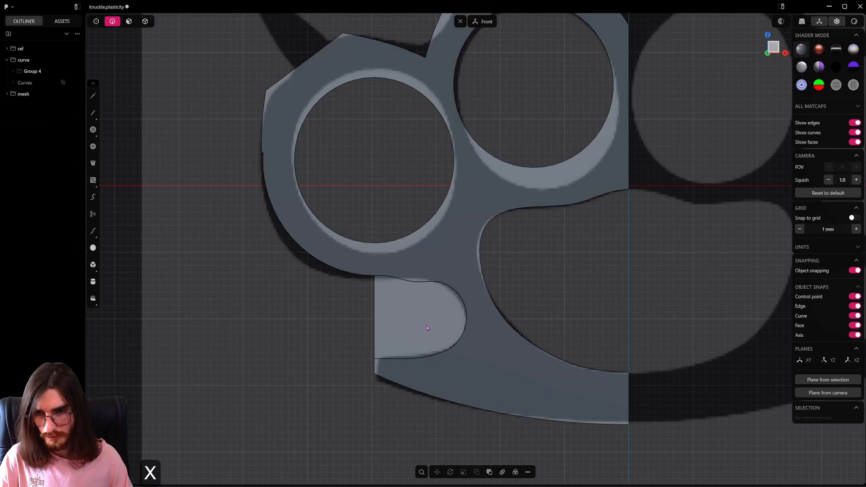
Delete the separated solid filling the side notch and save the file.
{"action": "left_click", "coordinate": [145, 22]}
{"action": "left_click", "coordinate": [423, 316]}
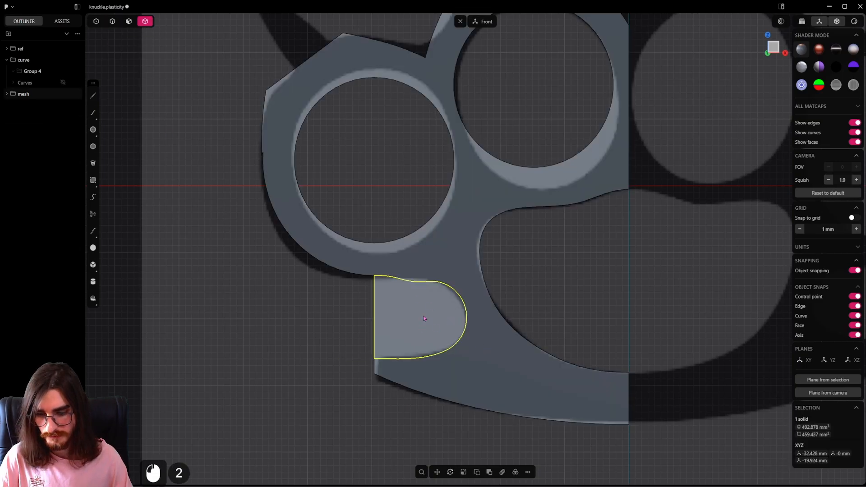
{"action": "key", "text": "x"}
{"action": "scroll", "coordinate": [449, 332], "scroll_direction": "down", "scroll_amount": 10}
{"action": "key", "text": "ctrl+s"}
{"action": "scroll", "coordinate": [451, 332], "scroll_direction": "down", "scroll_amount": 3}
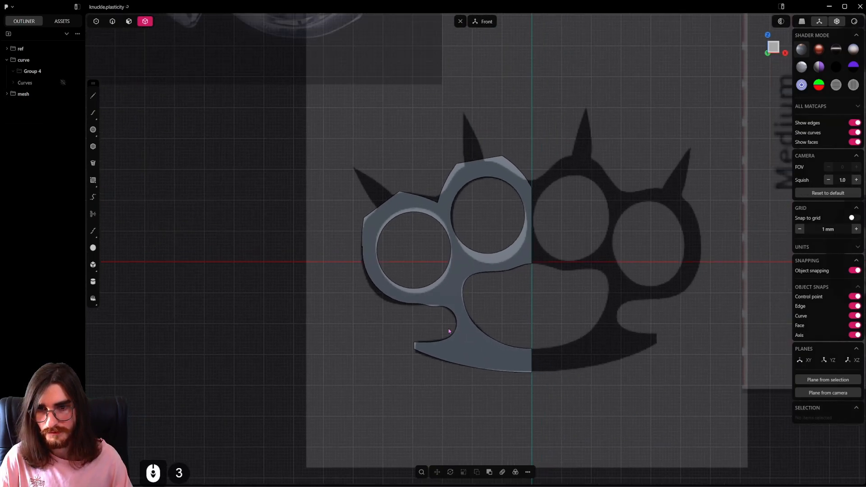
Lock the ref group and hide it so only the model shows.
{"action": "middle_click_drag", "start_coordinate": [451, 332], "coordinate": [459, 373], "text": "shift"}
{"action": "scroll", "coordinate": [459, 373], "scroll_direction": "up", "scroll_amount": 3}
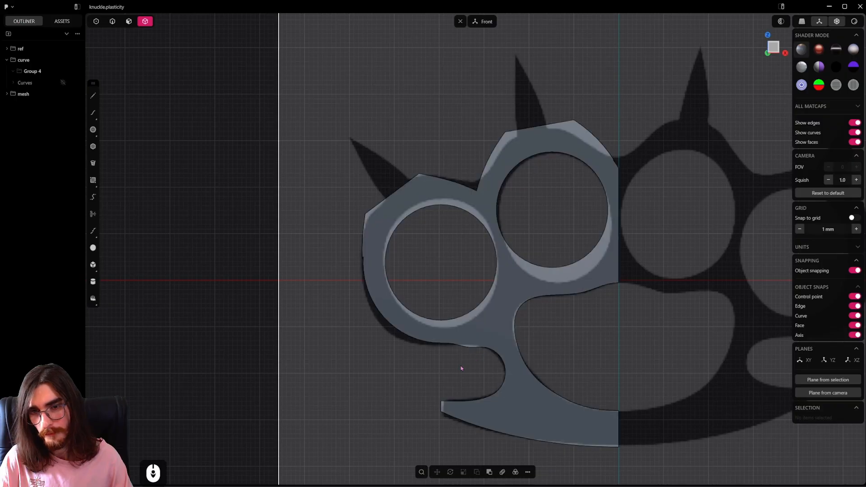
{"action": "scroll", "coordinate": [463, 363], "scroll_direction": "down", "scroll_amount": 3}
{"action": "middle_click_drag", "start_coordinate": [564, 364], "coordinate": [497, 342], "text": "shift"}
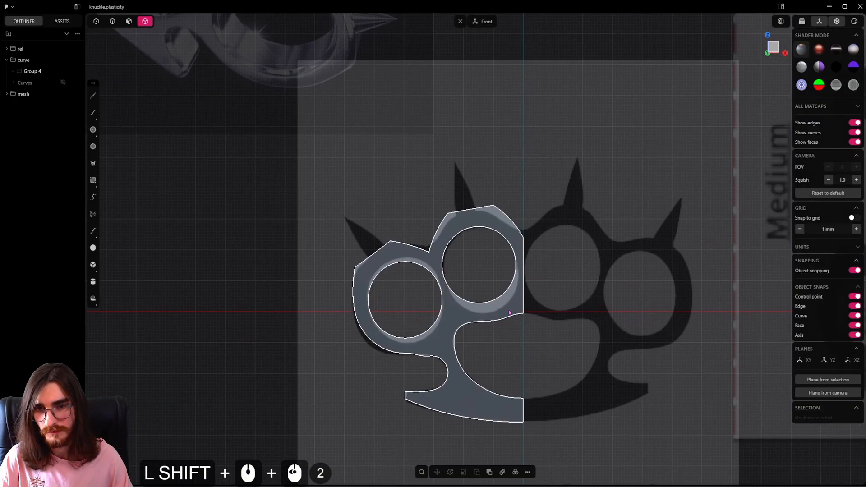
{"action": "left_click", "coordinate": [70, 50]}
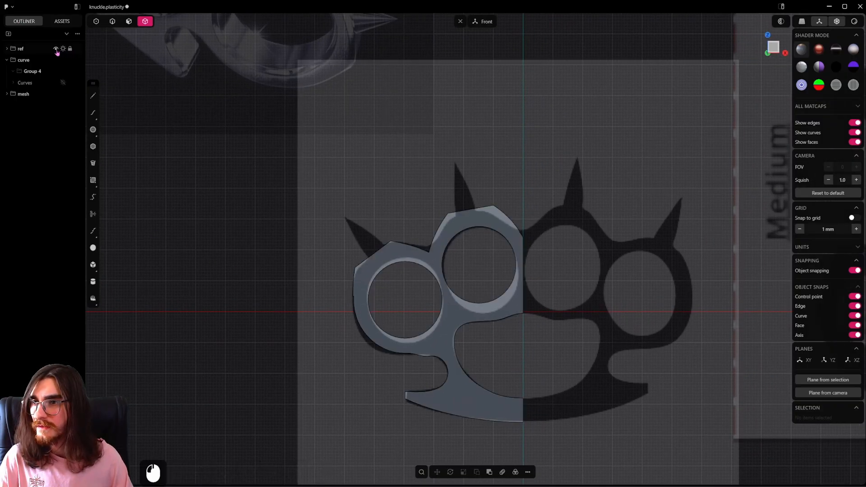
{"action": "left_click", "coordinate": [56, 50]}
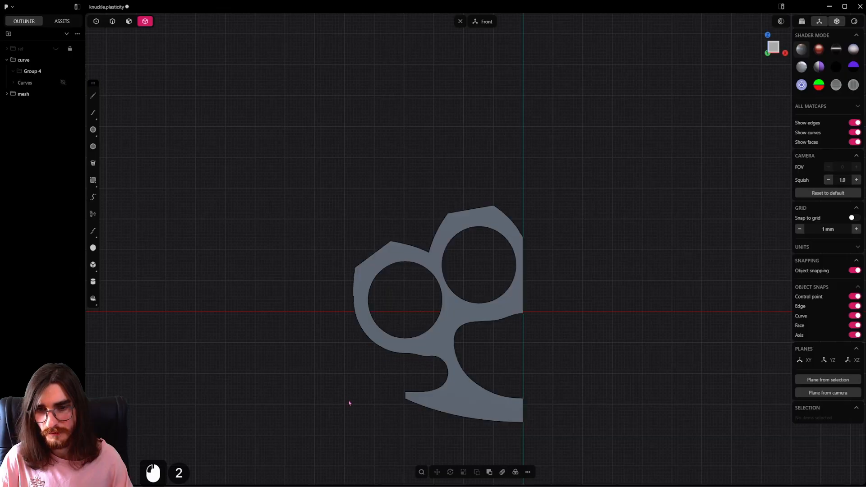
Push the two small step faces on the left ring's outer side inward to smooth the outline.
{"action": "scroll", "coordinate": [350, 401], "scroll_direction": "down", "scroll_amount": 2}
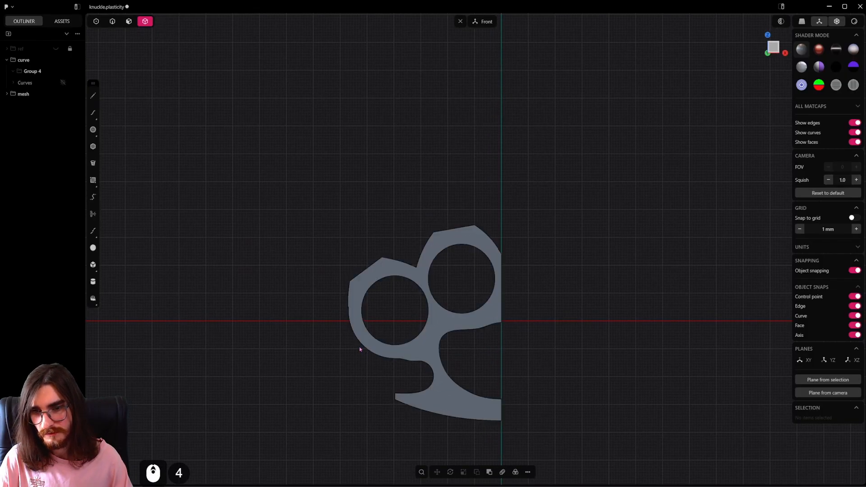
{"action": "scroll", "coordinate": [339, 305], "scroll_direction": "up", "scroll_amount": 3}
{"action": "scroll", "coordinate": [347, 334], "scroll_direction": "up", "scroll_amount": 5}
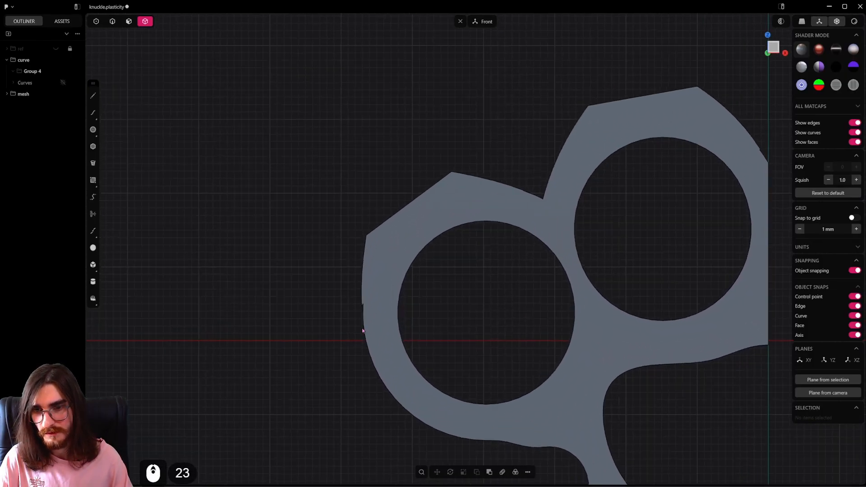
{"action": "scroll", "coordinate": [363, 305], "scroll_direction": "up", "scroll_amount": 9}
{"action": "middle_click_drag", "start_coordinate": [357, 287], "coordinate": [370, 235]}
{"action": "left_click", "coordinate": [129, 22]}
{"action": "scroll", "coordinate": [344, 321], "scroll_direction": "up", "scroll_amount": 8}
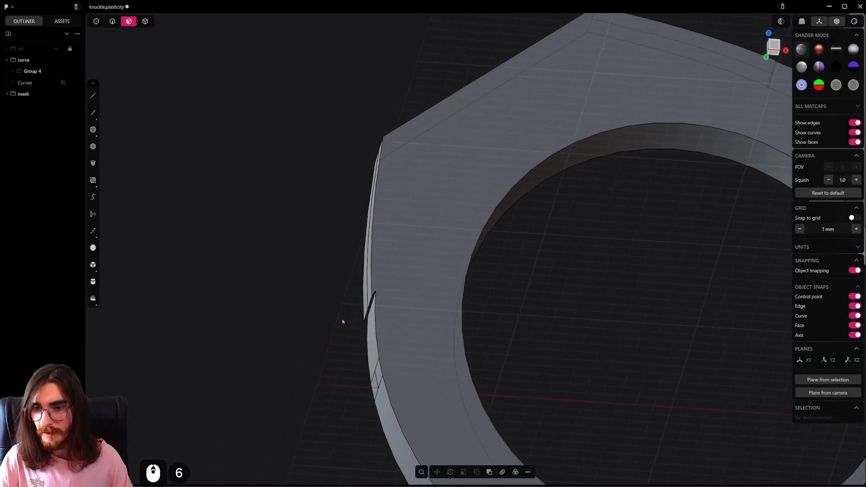
{"action": "left_click", "coordinate": [377, 302]}
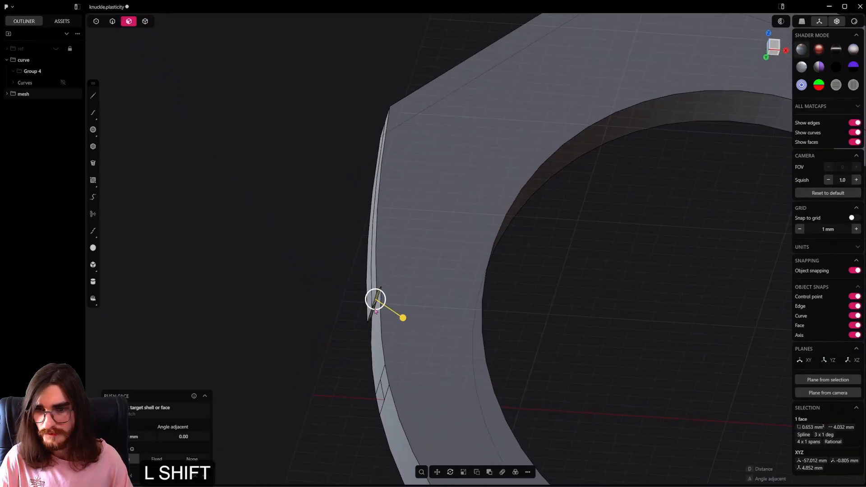
{"action": "left_click", "coordinate": [372, 312], "text": "shift"}
{"action": "left_click_drag", "start_coordinate": [399, 331], "coordinate": [426, 380]}
{"action": "right_click", "coordinate": [426, 381]}
Push the two sliver faces on the left ring's slope inward, beside the valley between the rings.
{"action": "scroll", "coordinate": [393, 354], "scroll_direction": "down", "scroll_amount": 7}
{"action": "middle_click_drag", "start_coordinate": [393, 351], "coordinate": [489, 384], "text": "alt"}
{"action": "scroll", "coordinate": [489, 384], "scroll_direction": "down", "scroll_amount": 10}
{"action": "middle_click_drag", "start_coordinate": [587, 318], "coordinate": [374, 346], "text": "shift"}
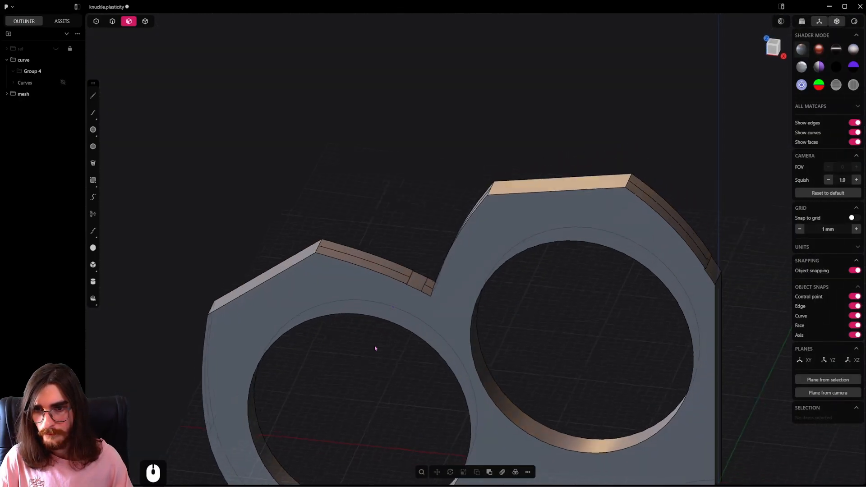
{"action": "scroll", "coordinate": [374, 346], "scroll_direction": "up", "scroll_amount": 18}
{"action": "scroll", "coordinate": [411, 280], "scroll_direction": "up", "scroll_amount": 9}
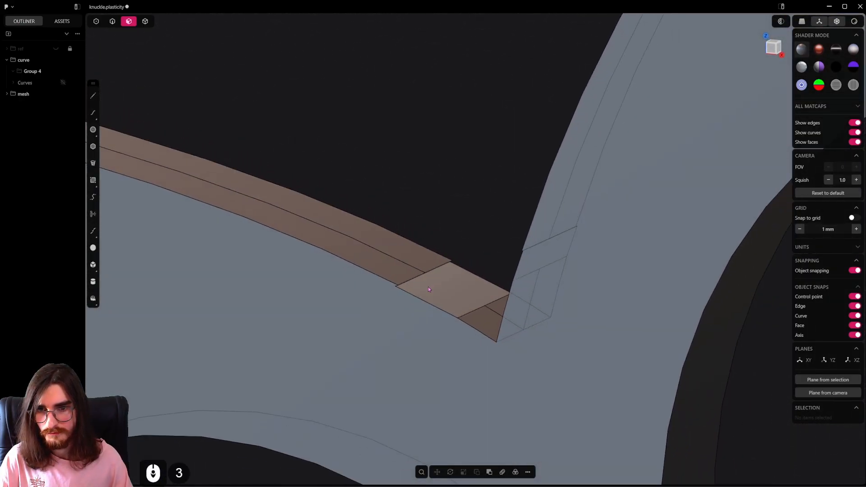
{"action": "middle_click_drag", "start_coordinate": [429, 289], "coordinate": [417, 241]}
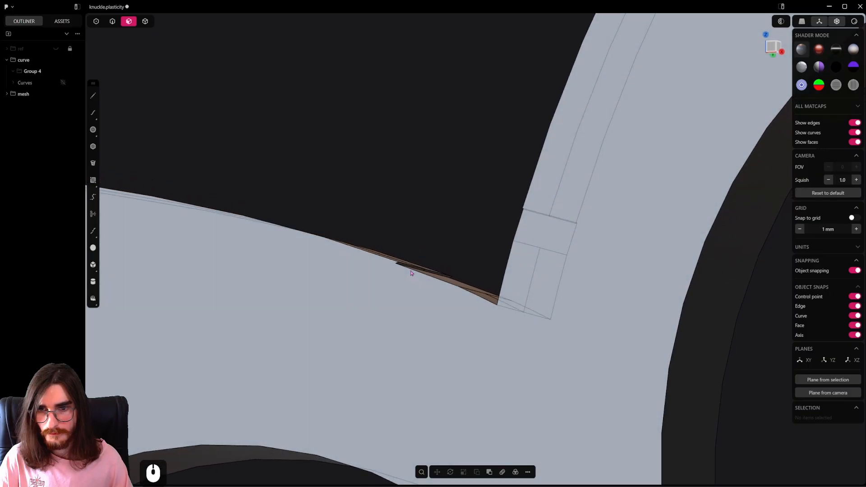
{"action": "left_click", "coordinate": [407, 265]}
{"action": "left_click", "coordinate": [432, 275], "text": "shift"}
{"action": "middle_click_drag", "start_coordinate": [417, 284], "coordinate": [431, 307]}
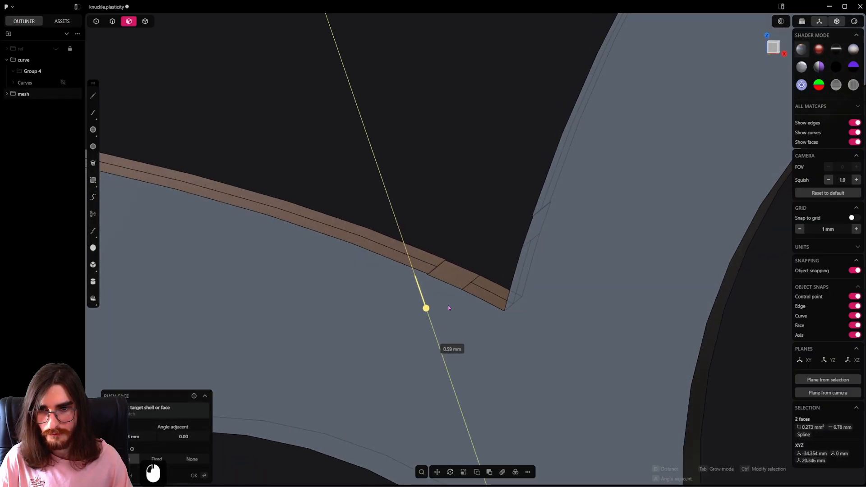
{"action": "left_click_drag", "start_coordinate": [448, 305], "coordinate": [483, 322]}
{"action": "right_click", "coordinate": [483, 322]}
{"action": "scroll", "coordinate": [483, 322], "scroll_direction": "down", "scroll_amount": 3}
Push the two small step faces at the foot of the right ring's slope inward, beside the same valley.
{"action": "scroll", "coordinate": [560, 266], "scroll_direction": "up", "scroll_amount": 11}
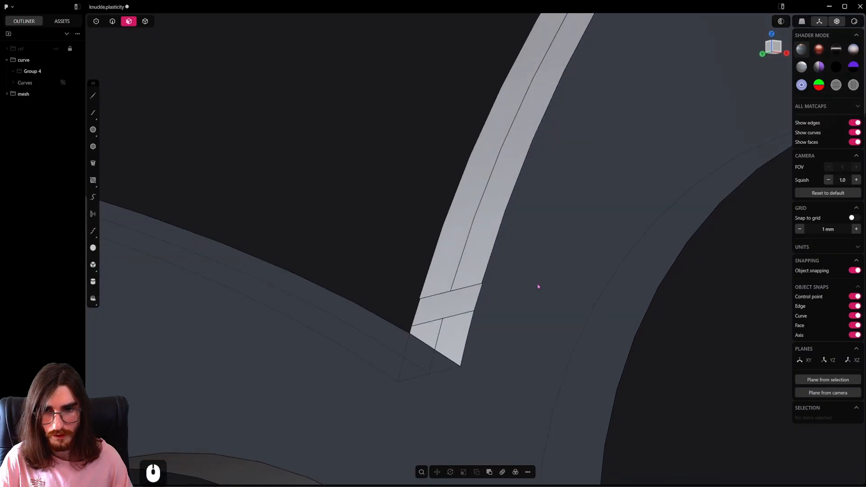
{"action": "left_click", "coordinate": [449, 301]}
{"action": "left_click", "coordinate": [458, 305]}
{"action": "left_click", "coordinate": [442, 324], "text": "shift"}
{"action": "left_click_drag", "start_coordinate": [468, 344], "coordinate": [487, 397]}
{"action": "scroll", "coordinate": [478, 293], "scroll_direction": "down", "scroll_amount": 11}
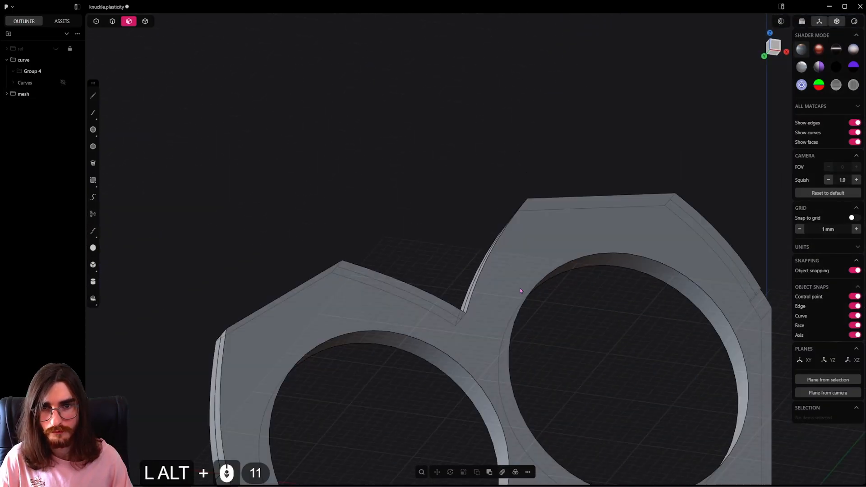
Push the two small step faces on the right ring's upper slope inward, next to the mirror plane.
{"action": "middle_click_drag", "start_coordinate": [622, 270], "coordinate": [510, 241]}
{"action": "left_click", "coordinate": [511, 244]}
{"action": "left_click", "coordinate": [534, 249], "text": "shift"}
{"action": "left_click_drag", "start_coordinate": [545, 285], "coordinate": [546, 357]}
{"action": "right_click", "coordinate": [546, 359]}
{"action": "left_click", "coordinate": [502, 270]}
{"action": "middle_click_drag", "start_coordinate": [501, 280], "coordinate": [534, 347], "text": "alt"}
{"action": "scroll", "coordinate": [534, 348], "scroll_direction": "down", "scroll_amount": 10}
Return to the front view and show the ref group again behind the cleaned-up half.
{"action": "middle_click_drag", "start_coordinate": [510, 311], "coordinate": [463, 314]}
{"action": "scroll", "coordinate": [467, 277], "scroll_direction": "down", "scroll_amount": 5}
{"action": "left_click", "coordinate": [635, 260]}
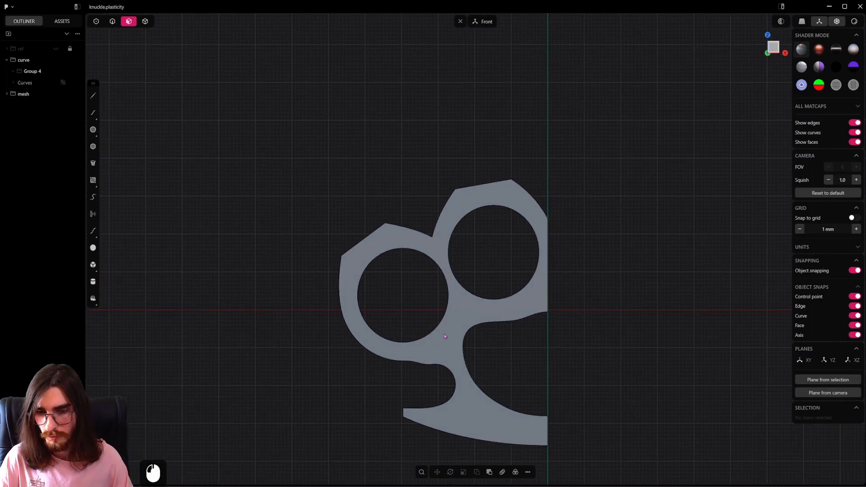
{"action": "left_click", "coordinate": [55, 48]}
{"action": "middle_click_drag", "start_coordinate": [549, 304], "coordinate": [539, 306], "text": "shift"}
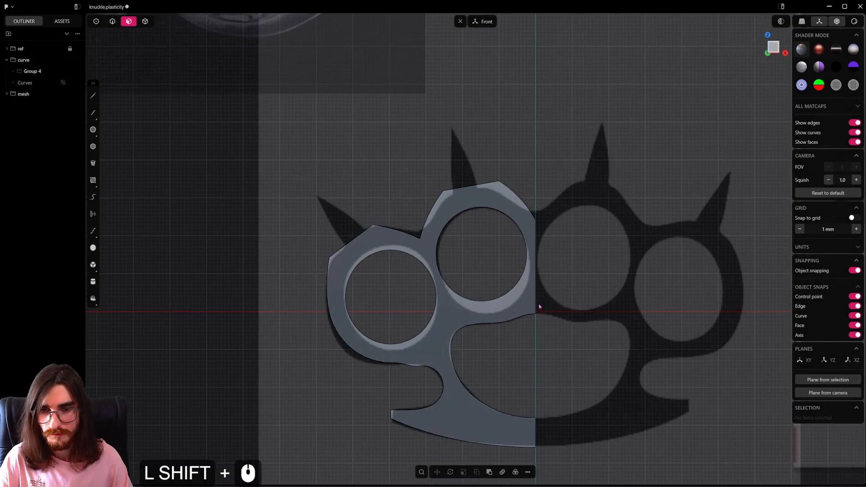
Examine how the spikes sit on the rings in the reference images and on the traced half.
{"action": "middle_click_drag", "start_coordinate": [414, 110], "coordinate": [524, 336], "text": "shift"}
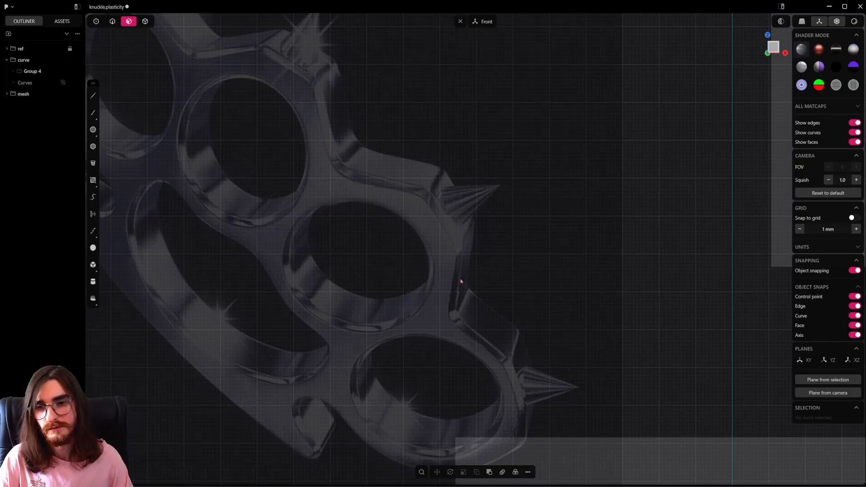
{"action": "middle_click_drag", "start_coordinate": [503, 407], "coordinate": [464, 272]}
{"action": "scroll", "coordinate": [501, 297], "scroll_direction": "down", "scroll_amount": 5}
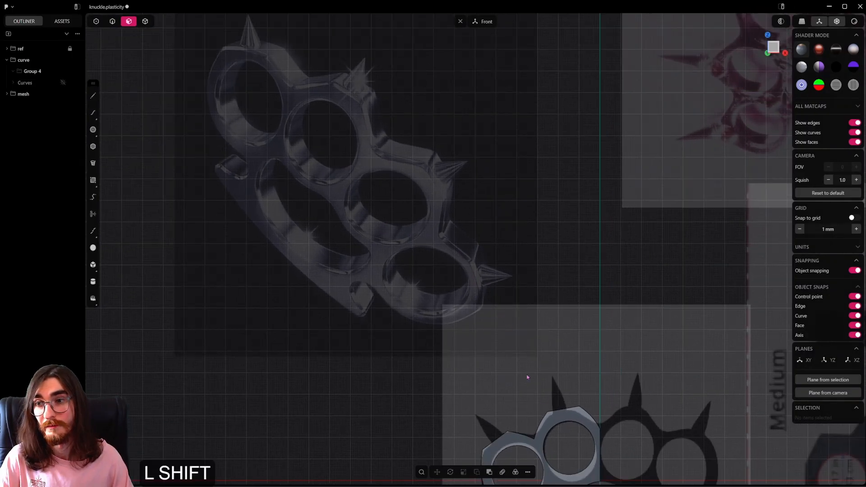
{"action": "middle_click_drag", "start_coordinate": [526, 377], "coordinate": [480, 237], "text": "shift"}
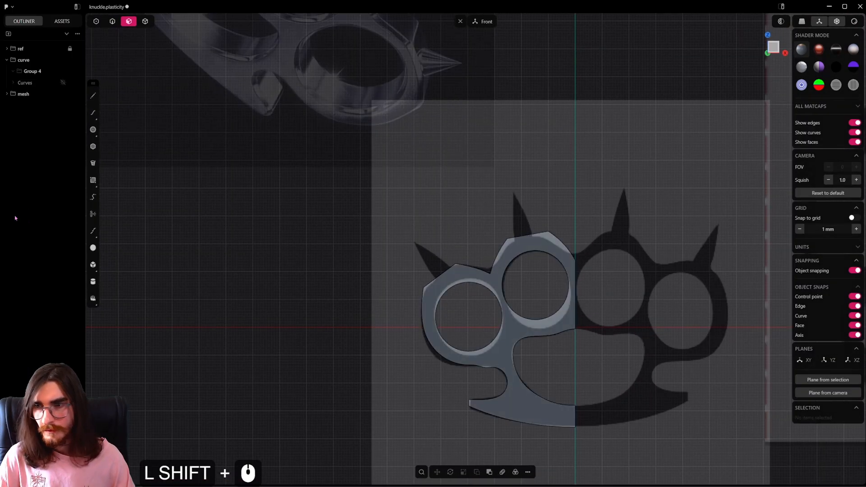
{"action": "middle_click_drag", "start_coordinate": [478, 331], "coordinate": [496, 350]}
{"action": "scroll", "coordinate": [496, 350], "scroll_direction": "up", "scroll_amount": 4}
{"action": "middle_click_drag", "start_coordinate": [496, 350], "coordinate": [433, 234], "text": "shift"}
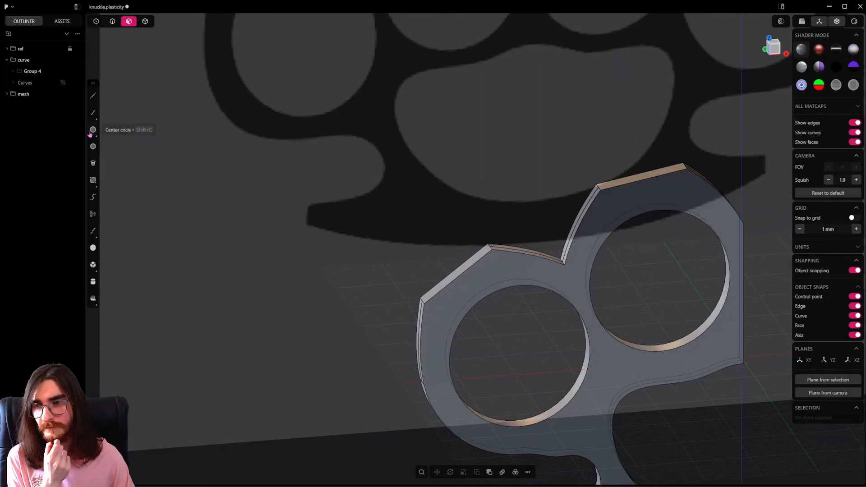
Draw a centre circle about 2.49 mm in diameter at the middle of the left ring's flat sloped outer face.
{"action": "left_click", "coordinate": [93, 130]}
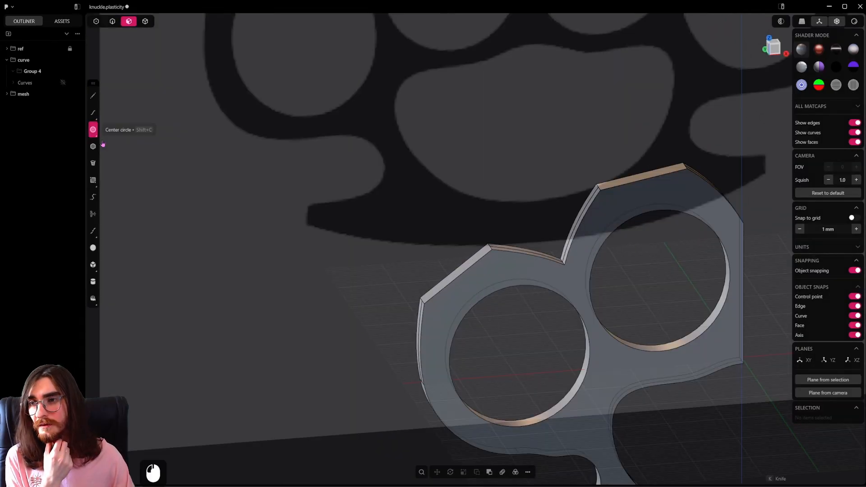
{"action": "scroll", "coordinate": [464, 287], "scroll_direction": "up", "scroll_amount": 10}
{"action": "middle_click_drag", "start_coordinate": [487, 287], "coordinate": [447, 276]}
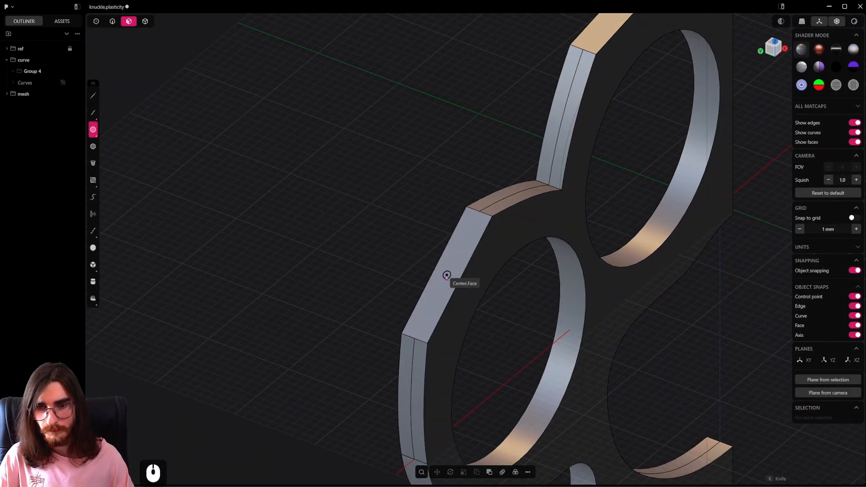
{"action": "left_click", "coordinate": [446, 276]}
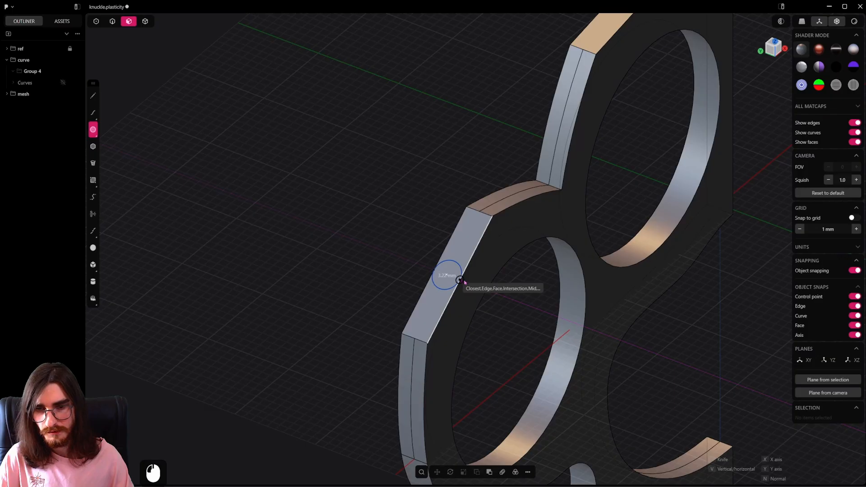
{"action": "scroll", "coordinate": [459, 281], "scroll_direction": "up", "scroll_amount": 19}
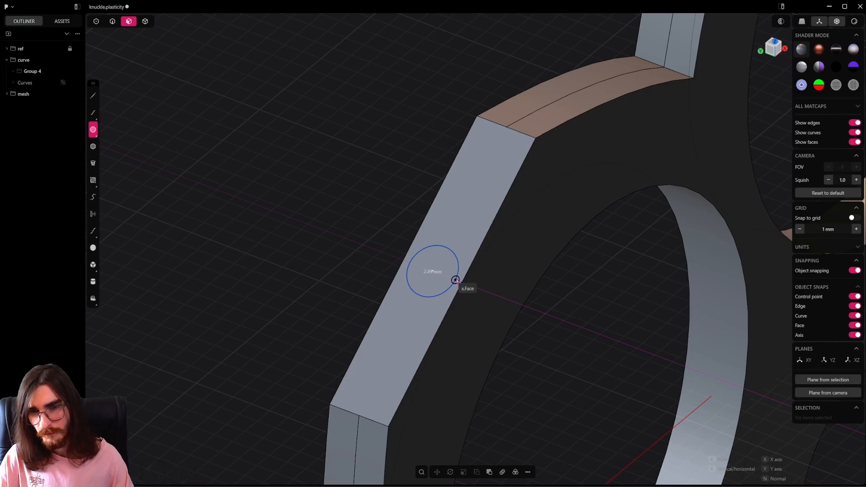
{"action": "left_click", "coordinate": [455, 279]}
Draw a 2.49 mm diameter centre circle at the middle of the right ring's flat upper face.
{"action": "scroll", "coordinate": [434, 304], "scroll_direction": "down", "scroll_amount": 7}
{"action": "middle_click_drag", "start_coordinate": [486, 176], "coordinate": [444, 318], "text": "shift"}
{"action": "left_click", "coordinate": [93, 130]}
{"action": "middle_click_drag", "start_coordinate": [594, 58], "coordinate": [518, 210], "text": "shift"}
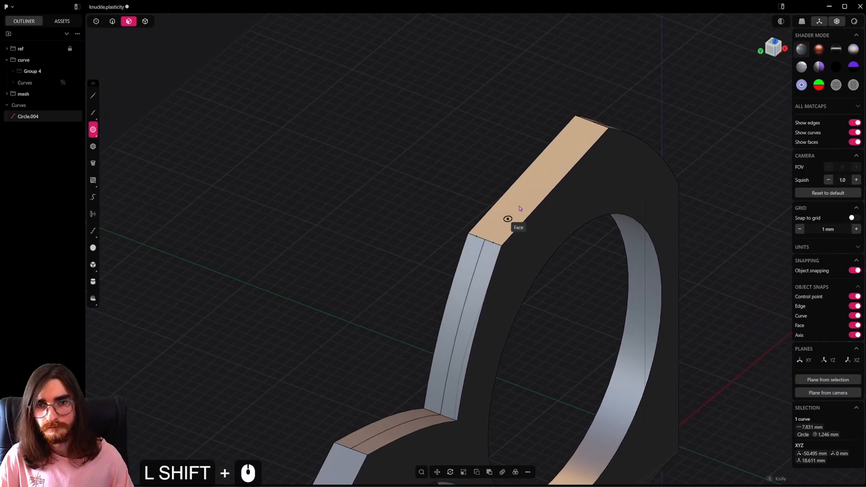
{"action": "scroll", "coordinate": [526, 192], "scroll_direction": "up", "scroll_amount": 8}
{"action": "left_click", "coordinate": [534, 185]}
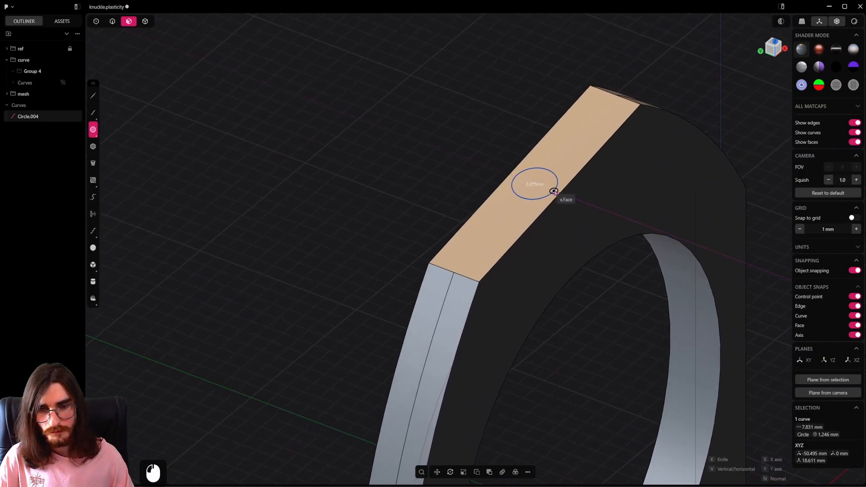
{"action": "key", "text": "Tab"}
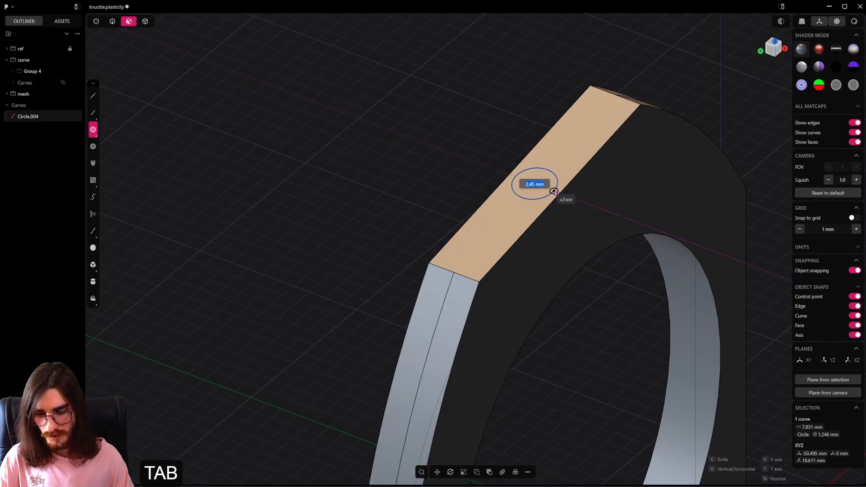
{"action": "type", "text": "2"}
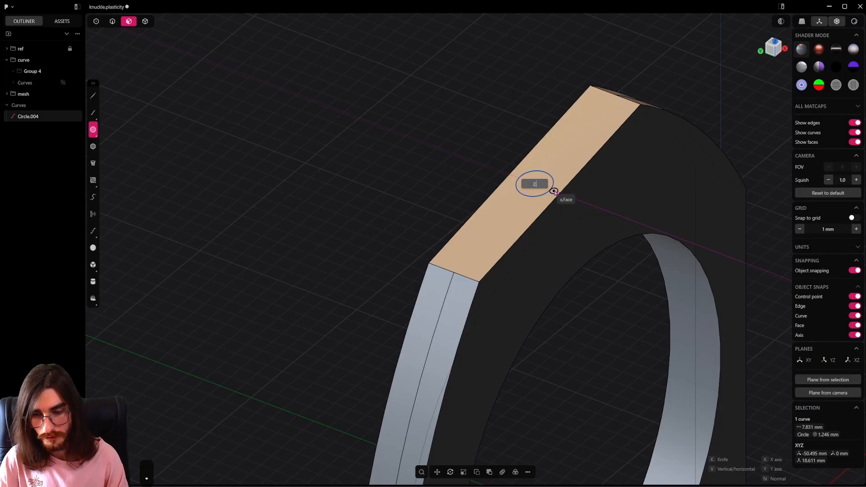
{"action": "type", "text": ".9"}
{"action": "key", "text": "Return"}
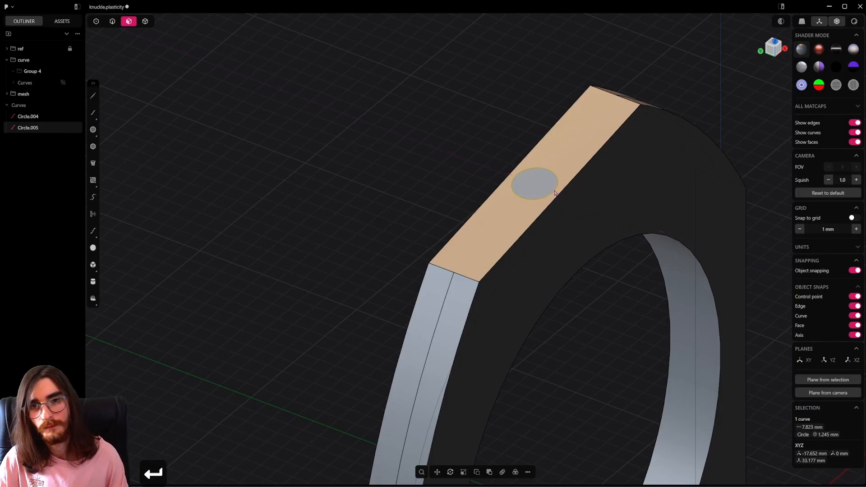
Draw a line about 7.8 mm long from the left ring's circle centre outward along the face normal.
{"action": "scroll", "coordinate": [518, 185], "scroll_direction": "down", "scroll_amount": 9}
{"action": "middle_click_drag", "start_coordinate": [433, 333], "coordinate": [561, 181], "text": "shift"}
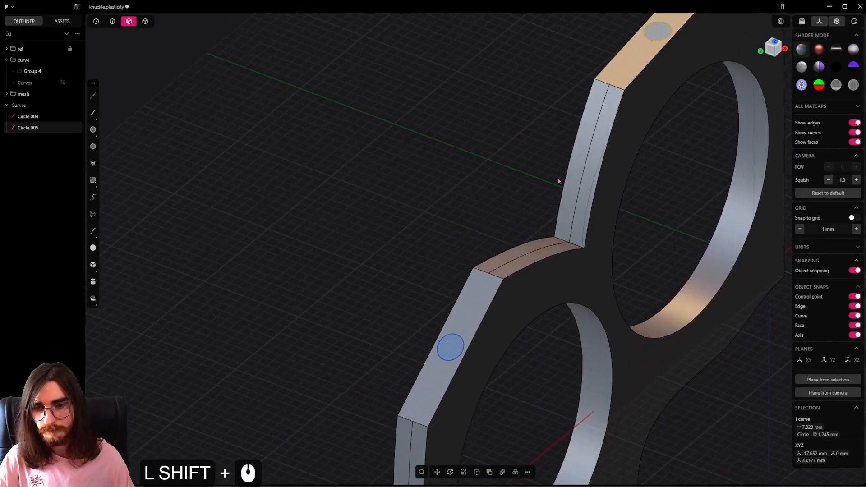
{"action": "left_click", "coordinate": [96, 23]}
{"action": "left_click", "coordinate": [93, 95]}
{"action": "scroll", "coordinate": [354, 279], "scroll_direction": "up", "scroll_amount": 5}
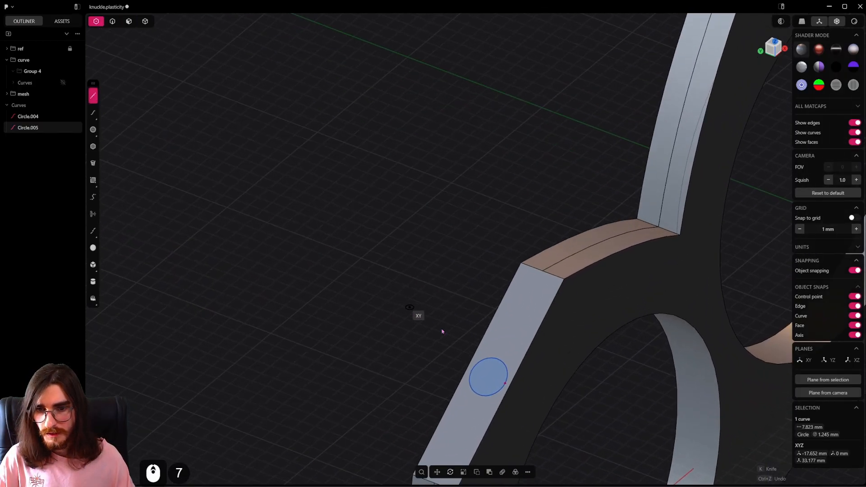
{"action": "middle_click_drag", "start_coordinate": [442, 332], "coordinate": [388, 300]}
{"action": "middle_click_drag", "start_coordinate": [388, 299], "coordinate": [516, 278], "text": "shift"}
{"action": "scroll", "coordinate": [516, 278], "scroll_direction": "down", "scroll_amount": 2}
{"action": "left_click", "coordinate": [545, 303]}
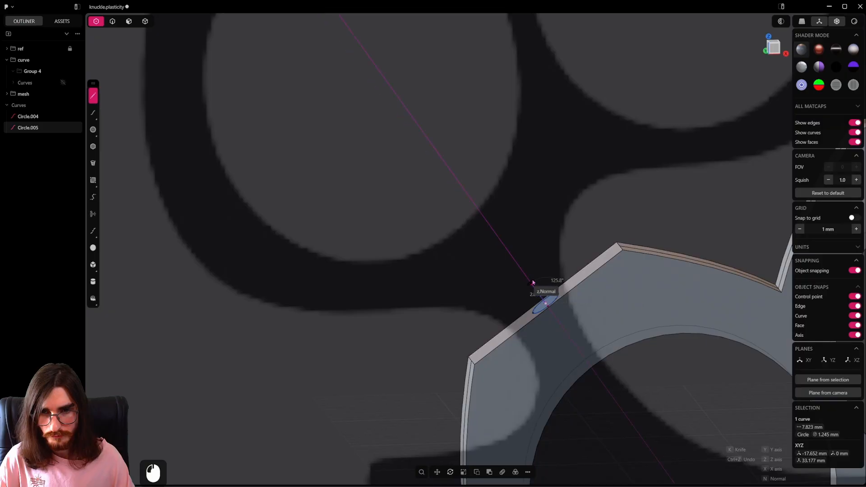
{"action": "left_click", "coordinate": [511, 249]}
In the front view, move the line's outer end point 3.61 mm along the line towards the reference spike's tip.
{"action": "key", "text": "KP_1"}
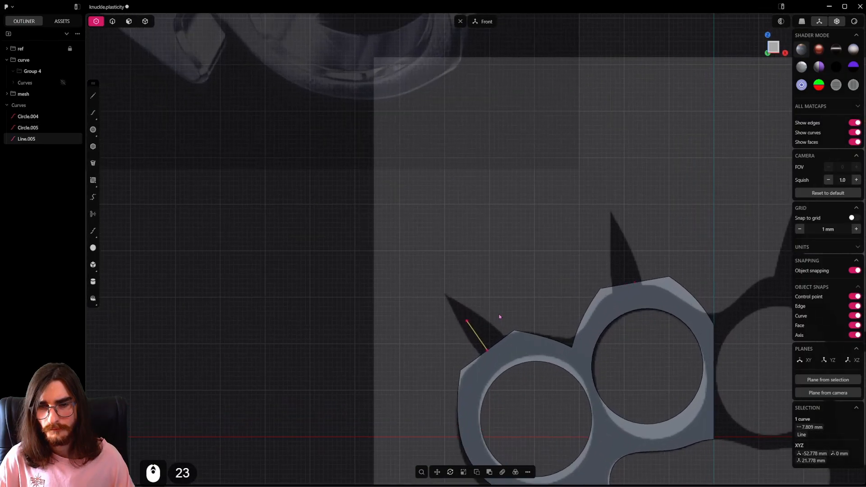
{"action": "left_click", "coordinate": [468, 320]}
{"action": "scroll", "coordinate": [471, 322], "scroll_direction": "up", "scroll_amount": 14}
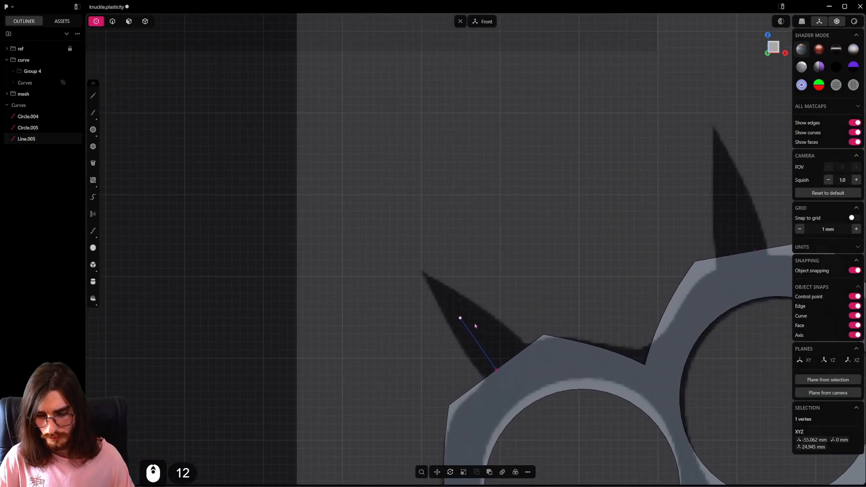
{"action": "key", "text": "g"}
{"action": "key", "text": "v"}
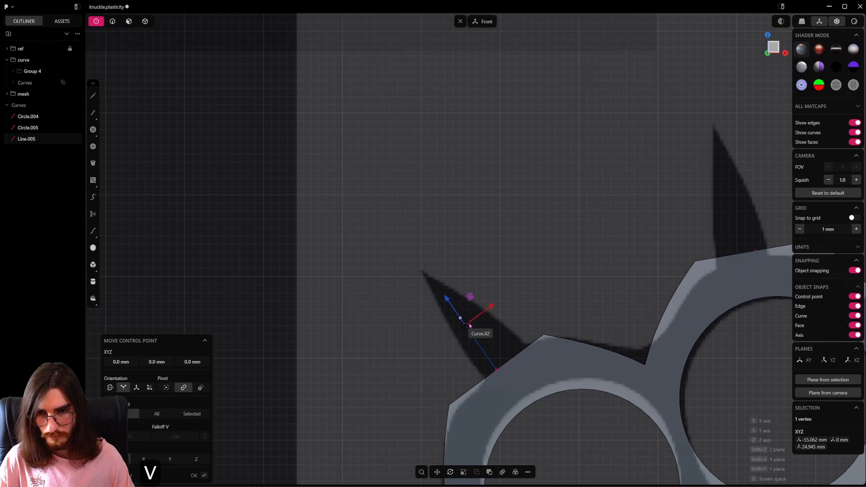
{"action": "left_click", "coordinate": [463, 318]}
{"action": "left_click_drag", "start_coordinate": [447, 297], "coordinate": [429, 272]}
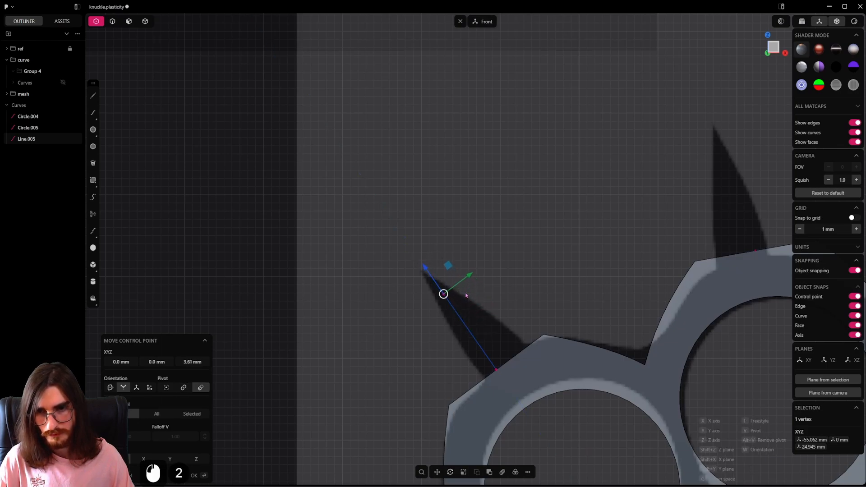
{"action": "right_click", "coordinate": [466, 295]}
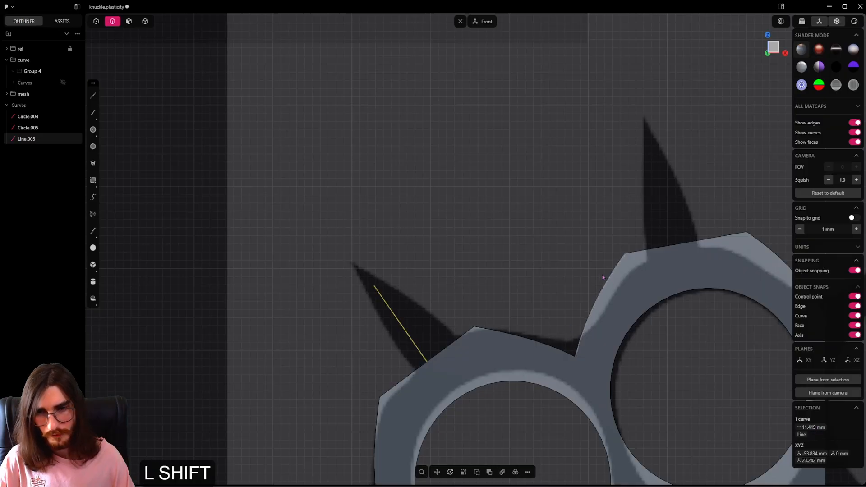
Draw a slanted line from the outer end of the spike's centre line to the edge of the left ring's circle.
{"action": "key", "text": "shift+a"}
{"action": "middle_click_drag", "start_coordinate": [576, 285], "coordinate": [430, 267], "text": "shift"}
{"action": "right_click", "coordinate": [432, 268]}
{"action": "middle_click_drag", "start_coordinate": [315, 278], "coordinate": [409, 309], "text": "shift"}
{"action": "middle_click_drag", "start_coordinate": [467, 231], "coordinate": [505, 226], "text": "shift"}
{"action": "scroll", "coordinate": [505, 225], "scroll_direction": "up", "scroll_amount": 3}
{"action": "middle_click_drag", "start_coordinate": [505, 225], "coordinate": [560, 229]}
{"action": "left_click", "coordinate": [93, 96]}
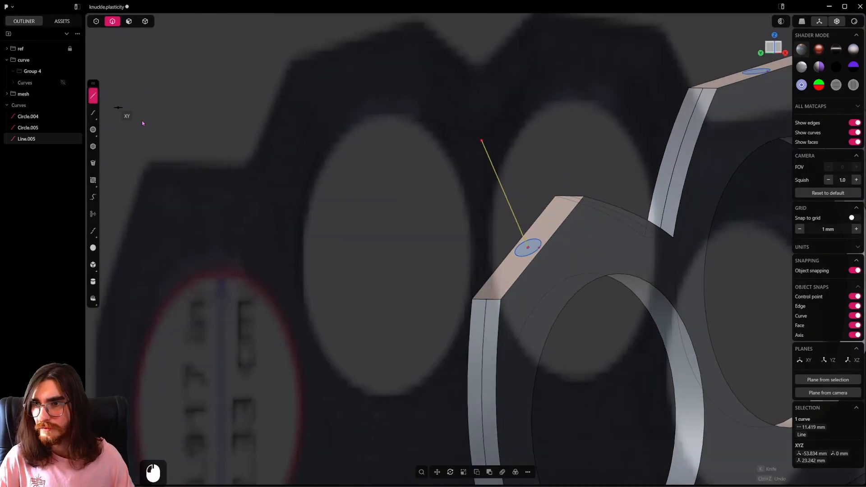
{"action": "left_click", "coordinate": [482, 141]}
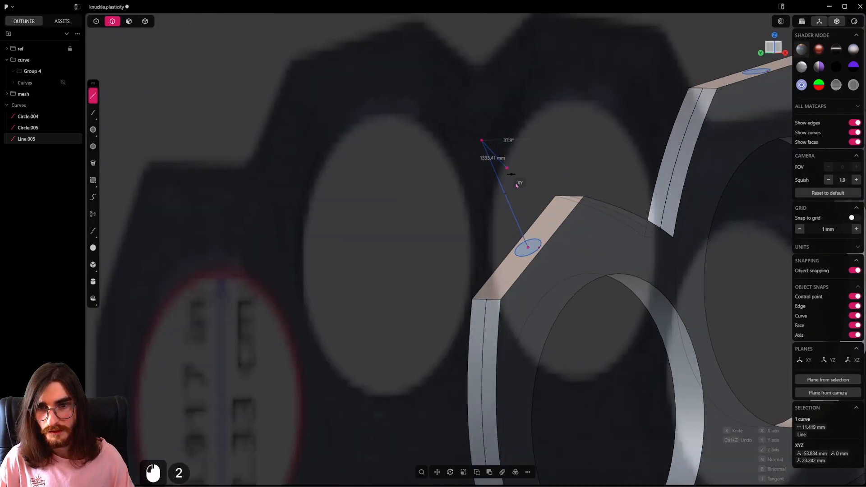
{"action": "left_click", "coordinate": [541, 242]}
{"action": "middle_click_drag", "start_coordinate": [540, 242], "coordinate": [510, 244]}
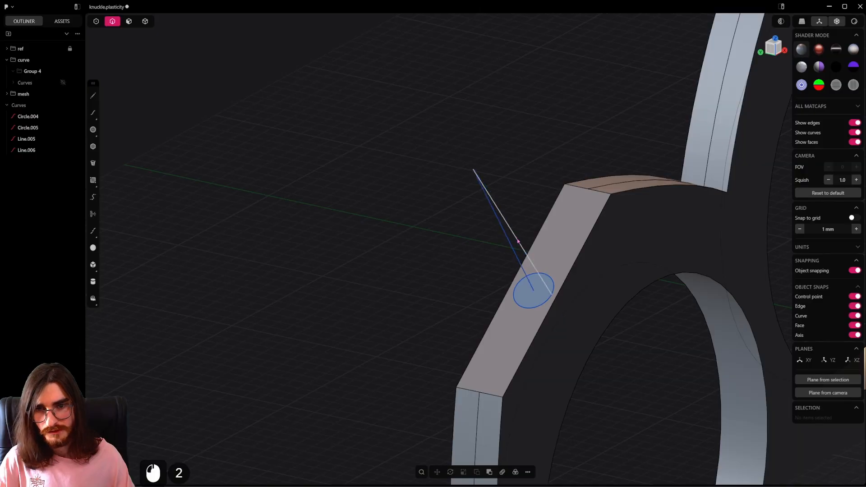
Revolve the slanted line 360 degrees around the spike's centre line to form a cone.
{"action": "left_click", "coordinate": [518, 241]}
{"action": "middle_click_drag", "start_coordinate": [543, 196], "coordinate": [527, 205]}
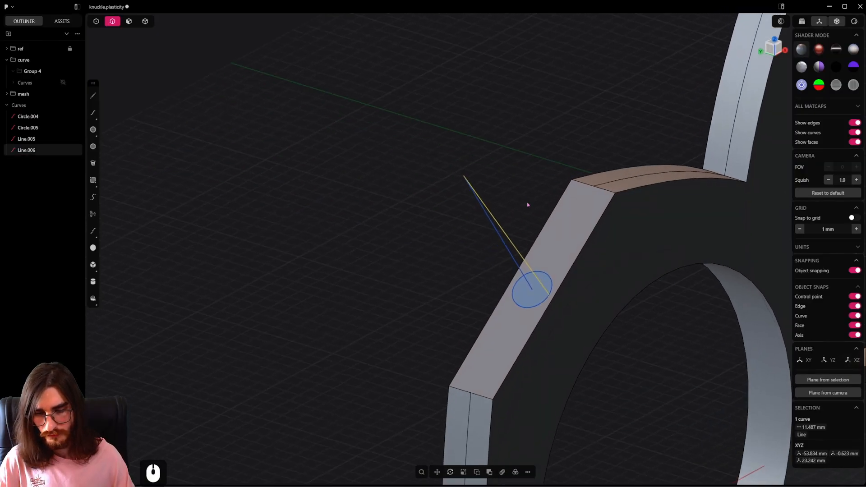
{"action": "type", "text": "frev"}
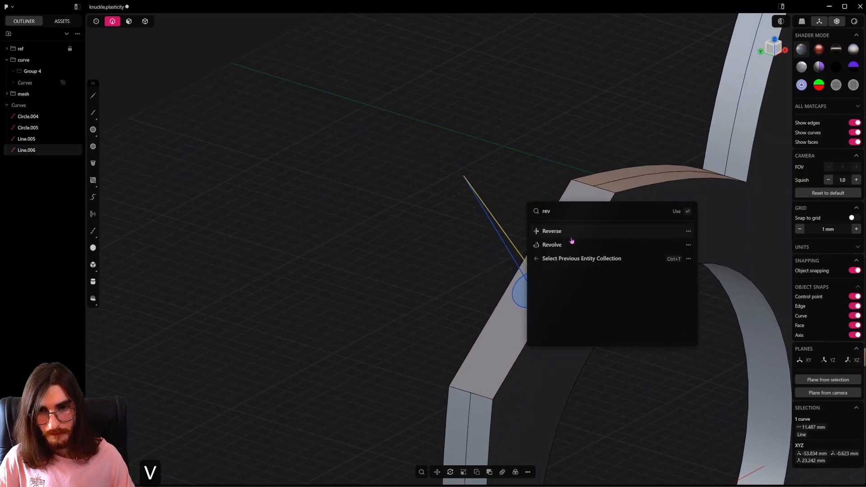
{"action": "left_click", "coordinate": [574, 243]}
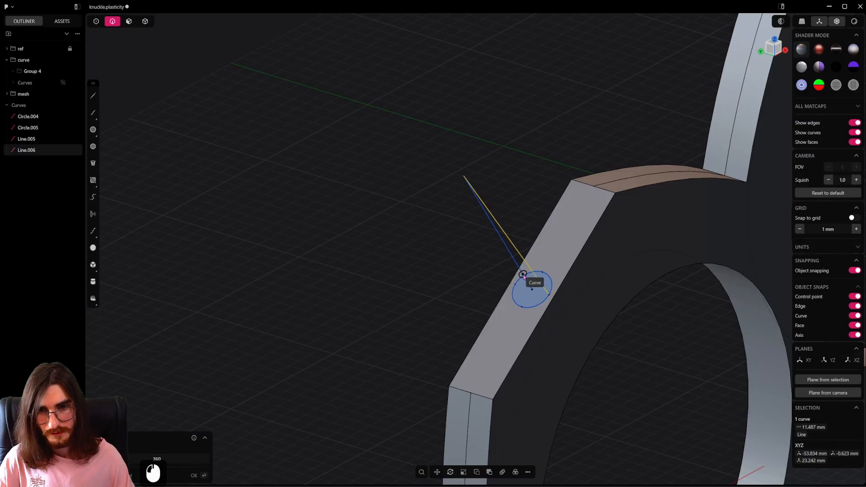
{"action": "left_click", "coordinate": [526, 280]}
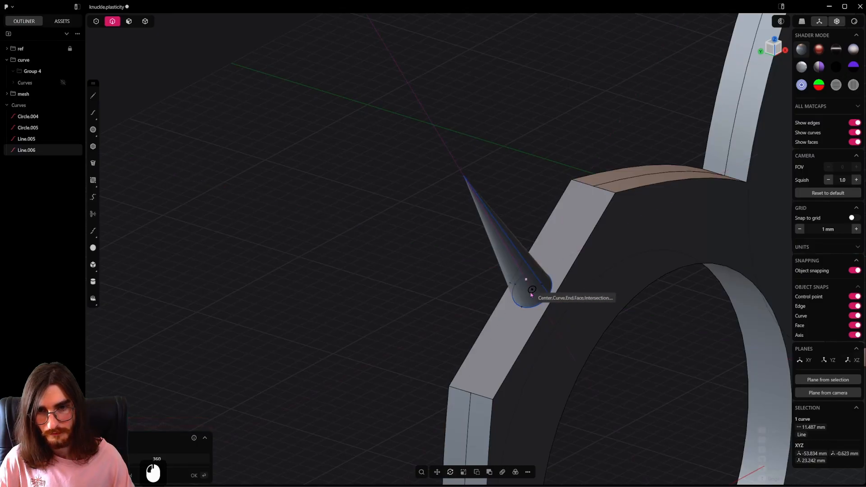
{"action": "left_click", "coordinate": [531, 294]}
{"action": "right_click", "coordinate": [531, 294]}
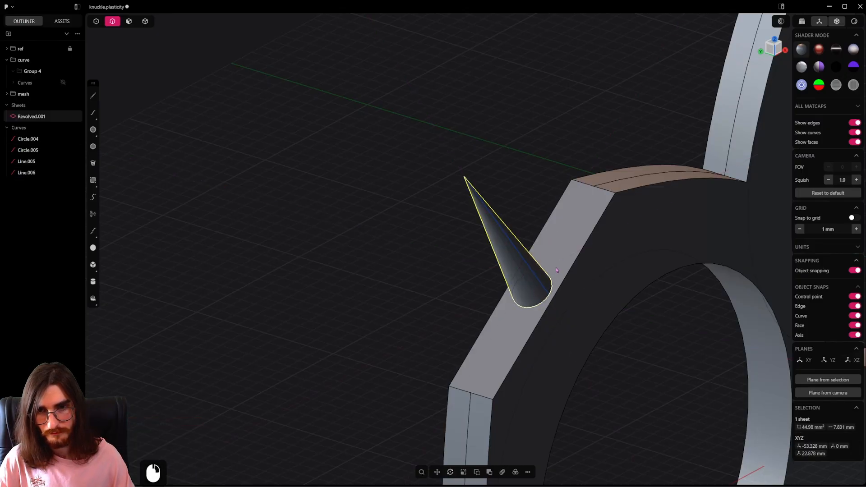
Delete the revolved cone from the left ring, keeping its construction curves.
{"action": "middle_click_drag", "start_coordinate": [532, 292], "coordinate": [453, 264]}
{"action": "scroll", "coordinate": [453, 264], "scroll_direction": "down", "scroll_amount": 11}
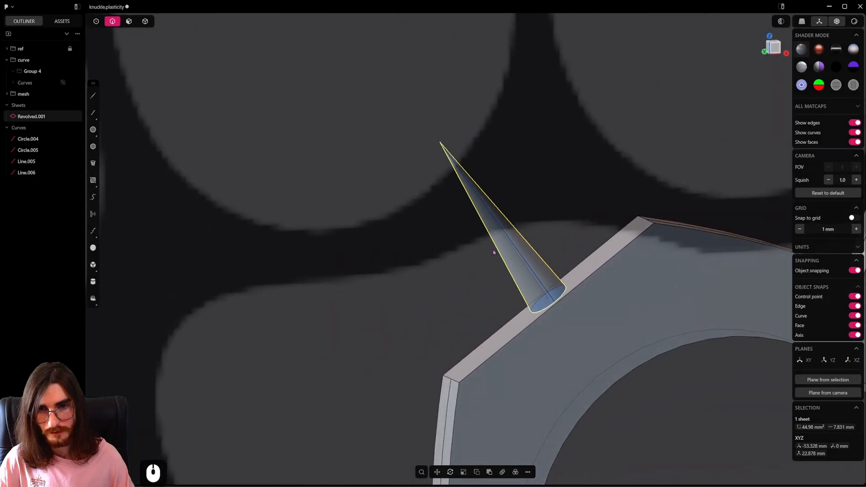
{"action": "left_click", "coordinate": [148, 24]}
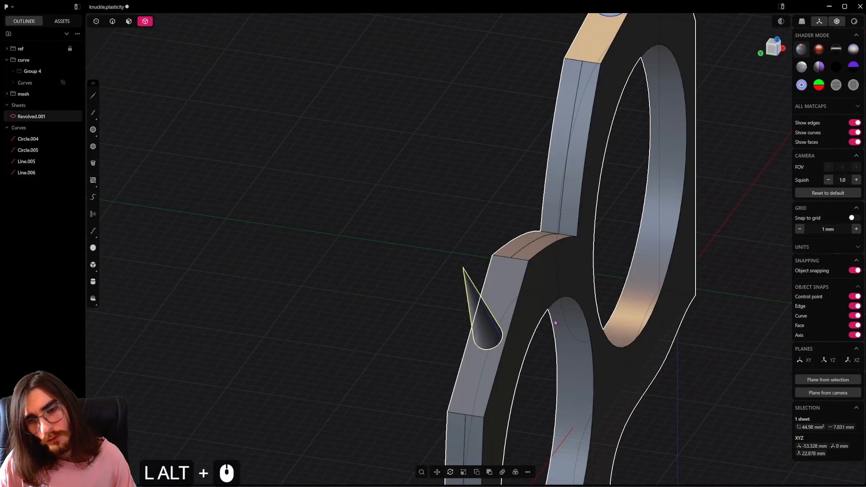
{"action": "key", "text": "x"}
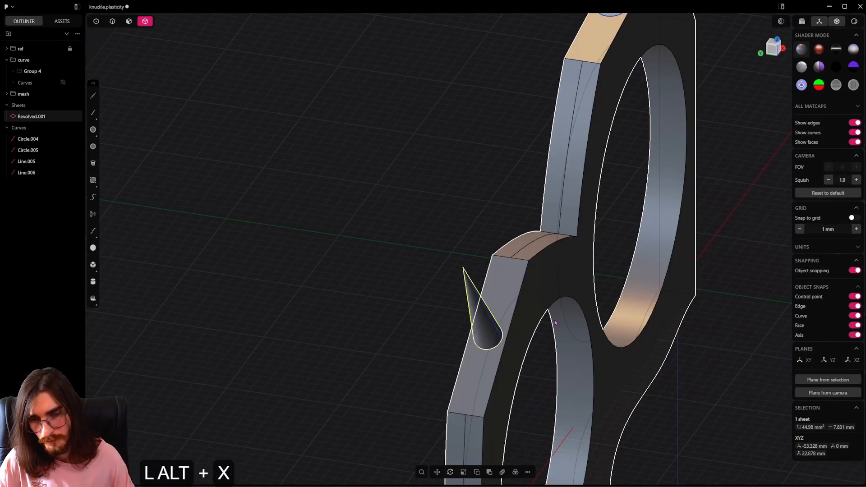
Push the half body's large front and back faces outward together to thicken it to about 5 mm.
{"action": "left_click", "coordinate": [128, 21]}
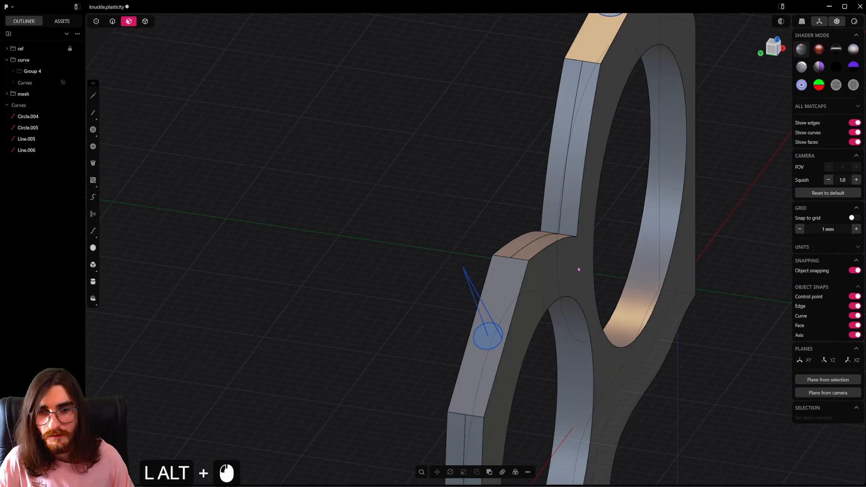
{"action": "left_click", "coordinate": [578, 268]}
{"action": "scroll", "coordinate": [577, 268], "scroll_direction": "down", "scroll_amount": 9}
{"action": "middle_click_drag", "start_coordinate": [490, 300], "coordinate": [459, 309]}
{"action": "left_click", "coordinate": [516, 307], "text": "shift"}
{"action": "left_click_drag", "start_coordinate": [471, 292], "coordinate": [401, 292], "text": "shift"}
{"action": "right_click", "coordinate": [402, 292]}
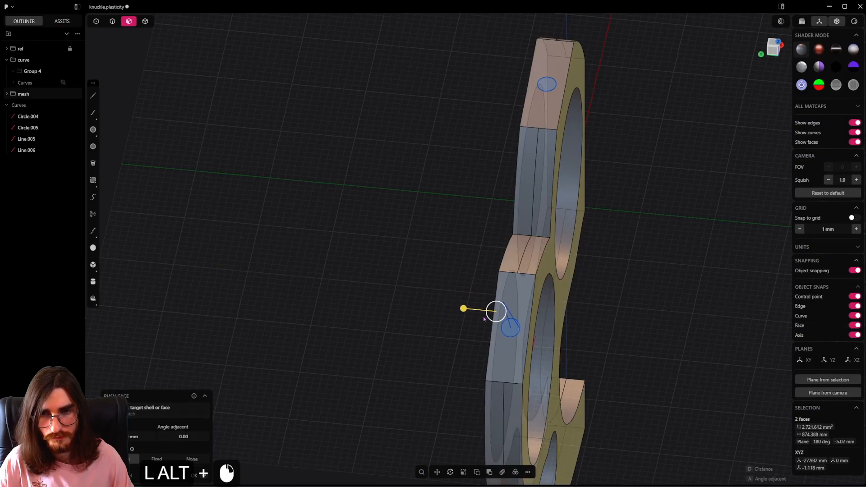
{"action": "scroll", "coordinate": [538, 323], "scroll_direction": "up", "scroll_amount": 5}
{"action": "middle_click_drag", "start_coordinate": [538, 323], "coordinate": [239, 94]}
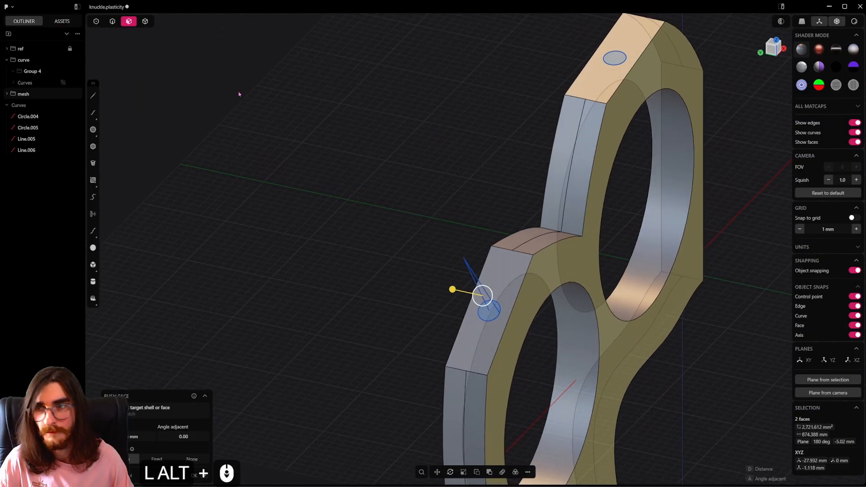
Scale the circle at the base of the left ring's spike uniformly by about 1.61.
{"action": "left_click", "coordinate": [112, 21]}
{"action": "left_click", "coordinate": [489, 312]}
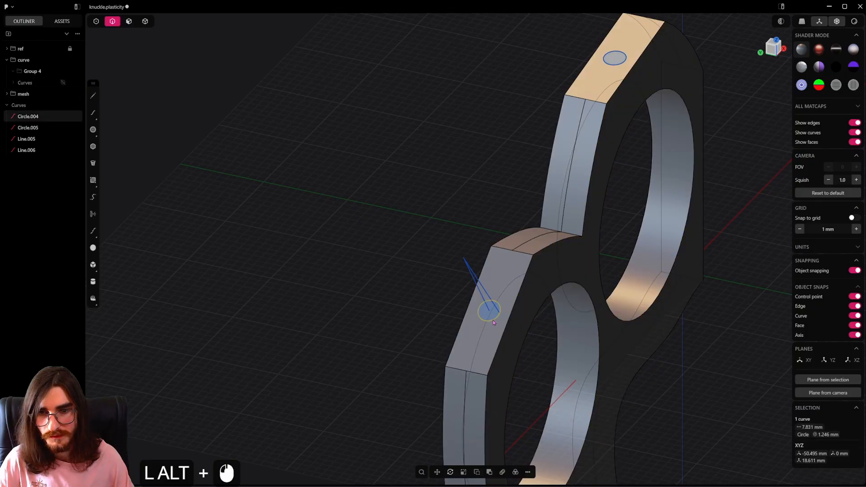
{"action": "key", "text": "alt+s"}
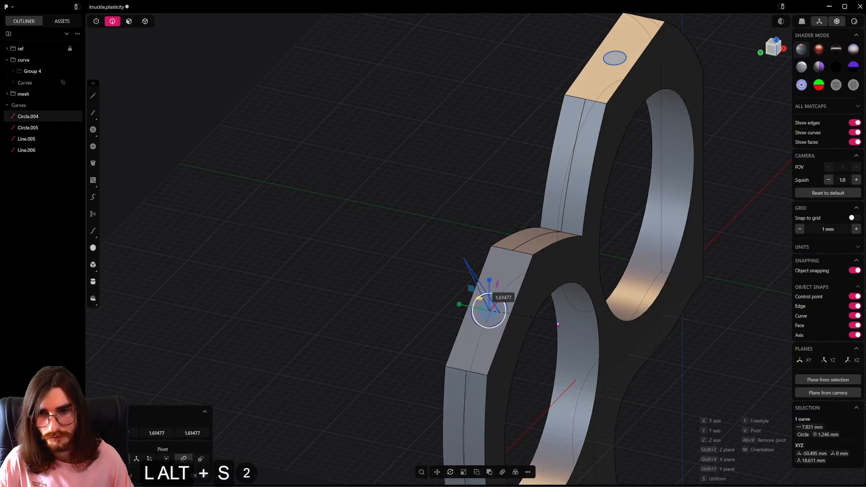
{"action": "left_click", "coordinate": [558, 324], "text": "alt"}
Move the slanted line's lower end point -0.77 mm in Y, snapping it onto the edge of the enlarged circle.
{"action": "left_click", "coordinate": [496, 307]}
{"action": "scroll", "coordinate": [506, 314], "scroll_direction": "up", "scroll_amount": 5}
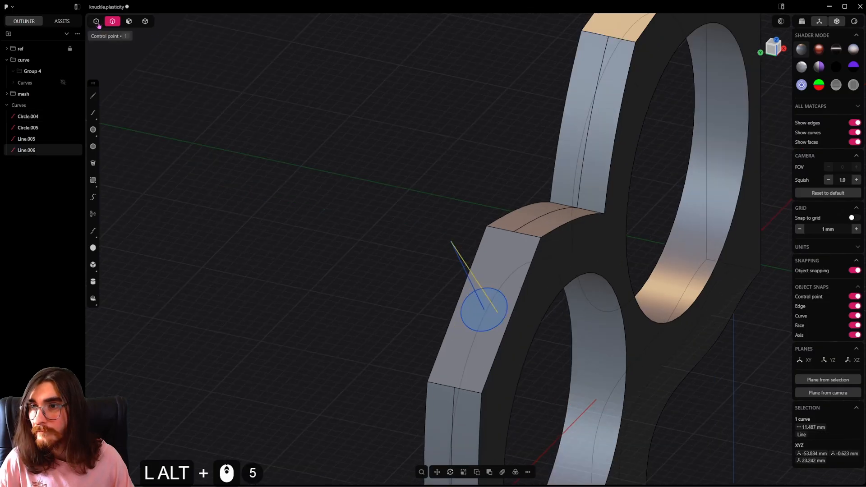
{"action": "left_click", "coordinate": [96, 22]}
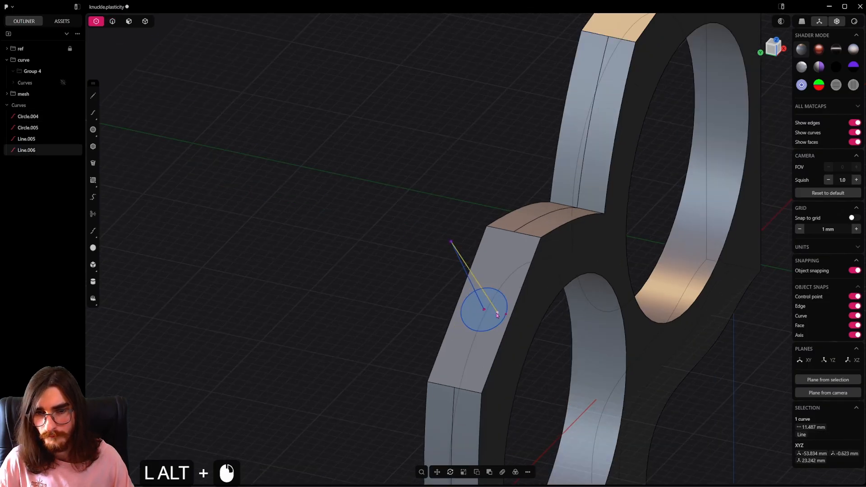
{"action": "left_click", "coordinate": [497, 313]}
{"action": "key", "text": "g"}
{"action": "key", "text": "g"}
{"action": "left_click", "coordinate": [504, 316], "text": "ctrl"}
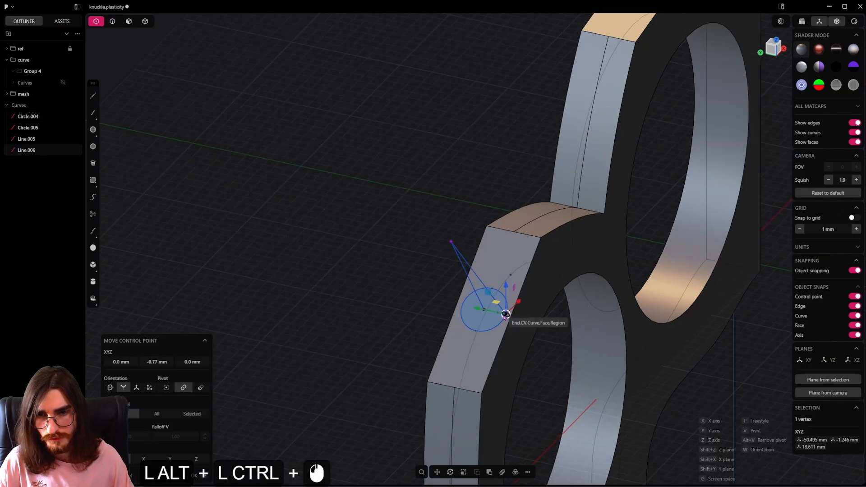
{"action": "right_click", "coordinate": [525, 306]}
Revolve the slanted line 360 degrees around the spike's centre line to form the cone on the left ring.
{"action": "middle_click_drag", "start_coordinate": [507, 258], "coordinate": [556, 247]}
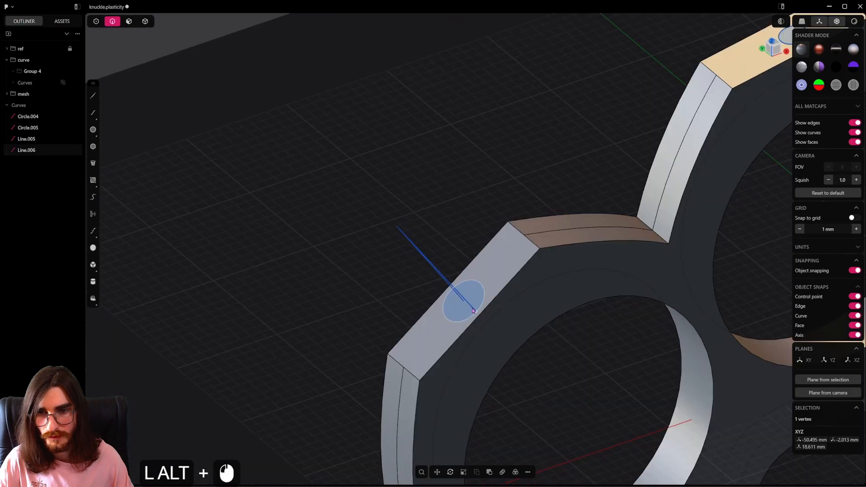
{"action": "right_click", "coordinate": [473, 311]}
{"action": "left_click", "coordinate": [455, 293]}
{"action": "middle_click_drag", "start_coordinate": [456, 293], "coordinate": [518, 294]}
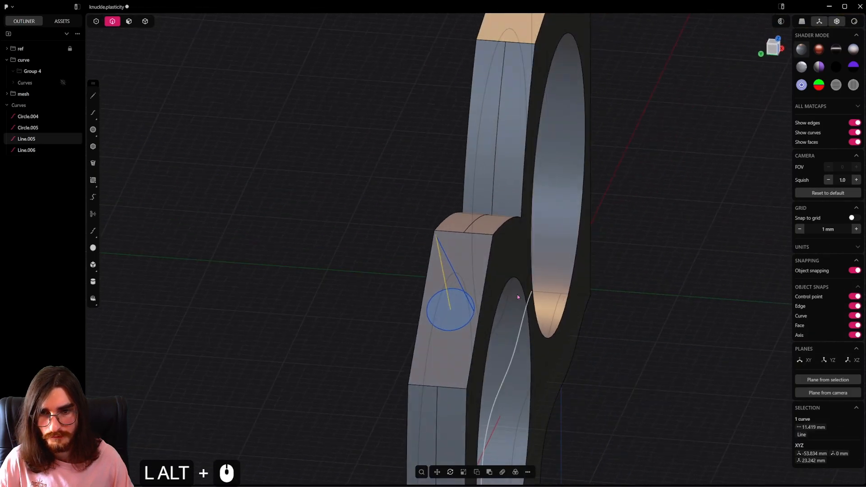
{"action": "left_click", "coordinate": [465, 295]}
{"action": "middle_click_drag", "start_coordinate": [466, 298], "coordinate": [493, 324], "text": "alt+shift"}
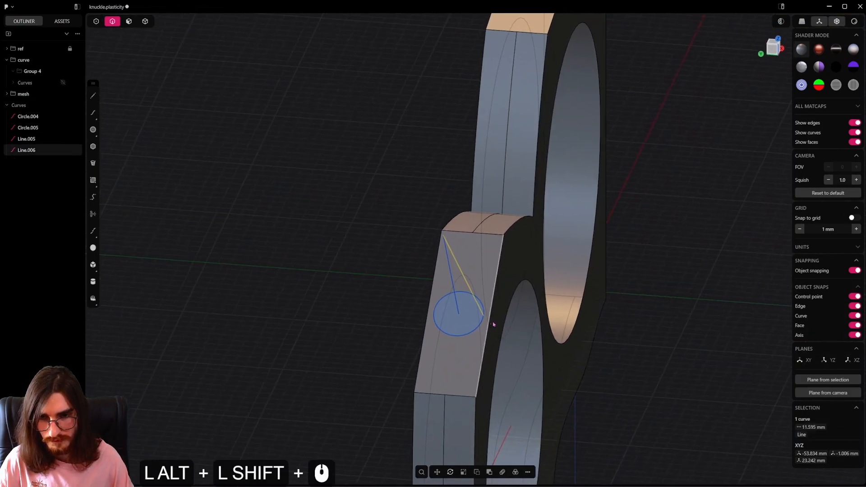
{"action": "key", "text": "alt+f"}
{"action": "type", "text": "rev"}
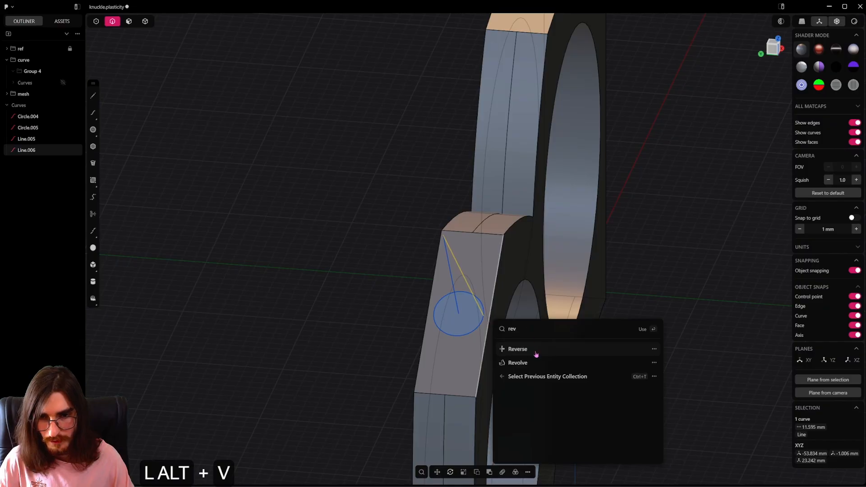
{"action": "left_click", "coordinate": [532, 362]}
{"action": "left_click", "coordinate": [459, 297]}
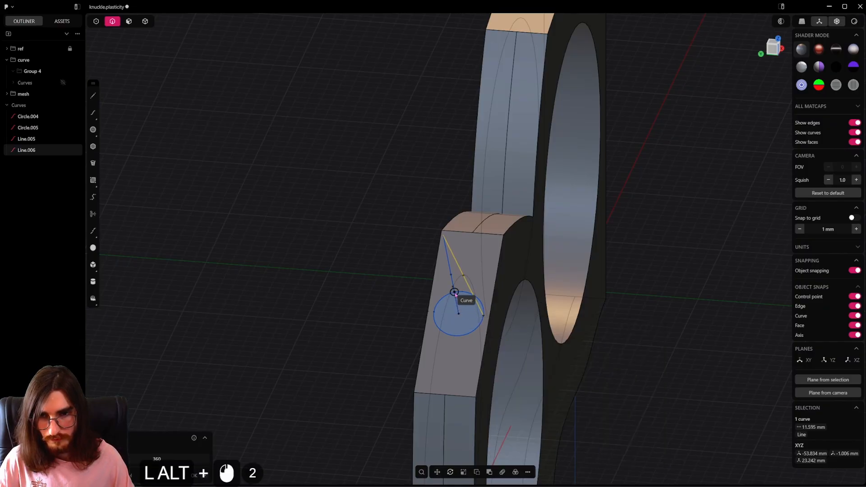
{"action": "left_click", "coordinate": [464, 317]}
{"action": "right_click", "coordinate": [464, 315]}
{"action": "scroll", "coordinate": [519, 318], "scroll_direction": "down", "scroll_amount": 6}
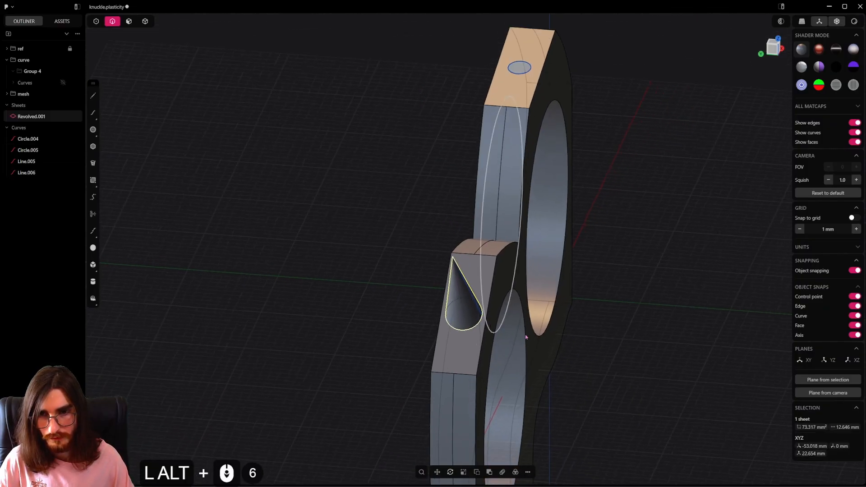
Place a copy of the cone on the second ring's top face, from its base centre to the centre of the circle there.
{"action": "middle_click_drag", "start_coordinate": [525, 333], "coordinate": [472, 334], "text": "alt"}
{"action": "scroll", "coordinate": [472, 331], "scroll_direction": "down", "scroll_amount": 2}
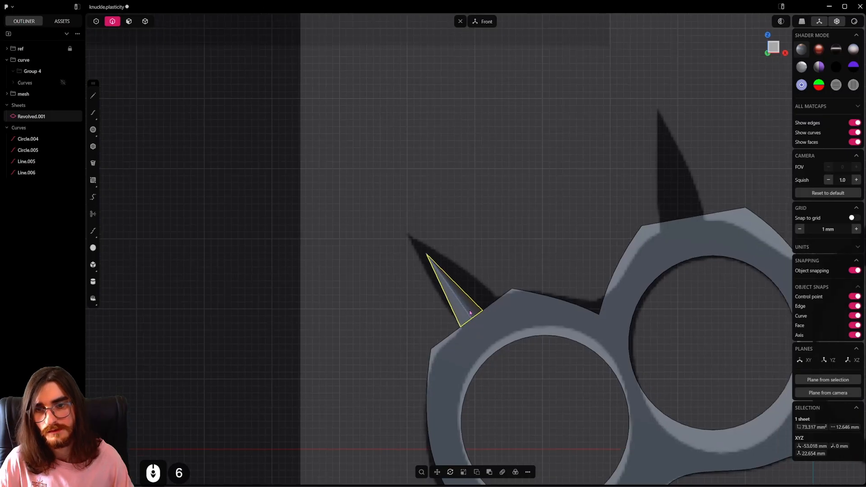
{"action": "scroll", "coordinate": [517, 296], "scroll_direction": "up", "scroll_amount": 4}
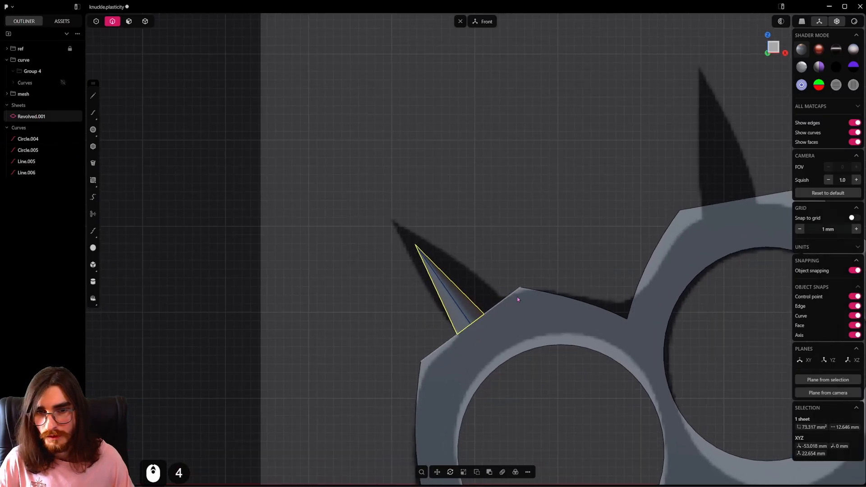
{"action": "middle_click_drag", "start_coordinate": [517, 297], "coordinate": [419, 295], "text": "shift"}
{"action": "scroll", "coordinate": [597, 215], "scroll_direction": "down", "scroll_amount": 3}
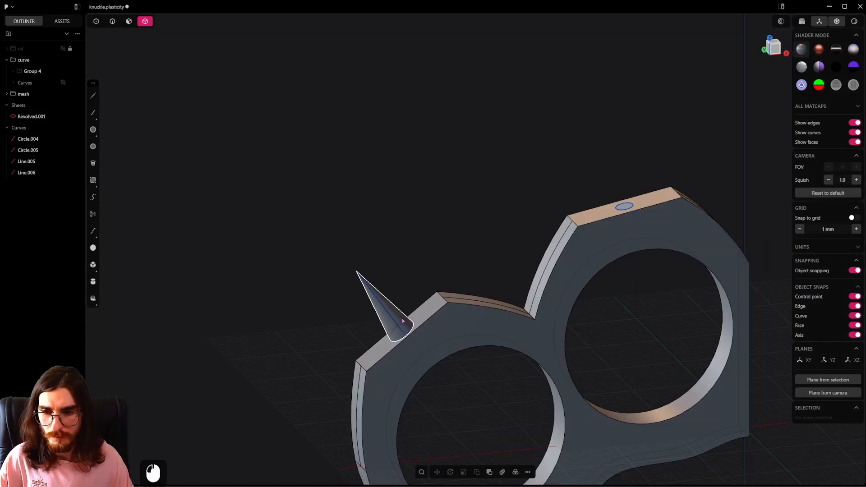
{"action": "left_click", "coordinate": [402, 321]}
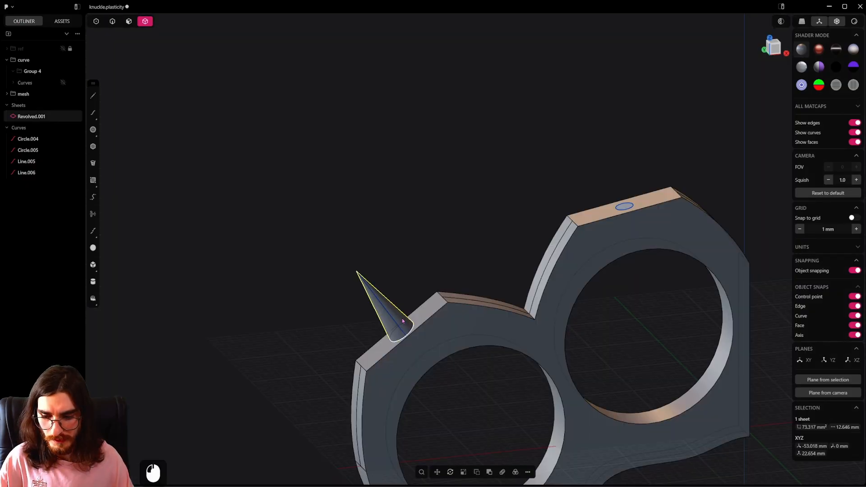
{"action": "key", "text": "ctrl+d"}
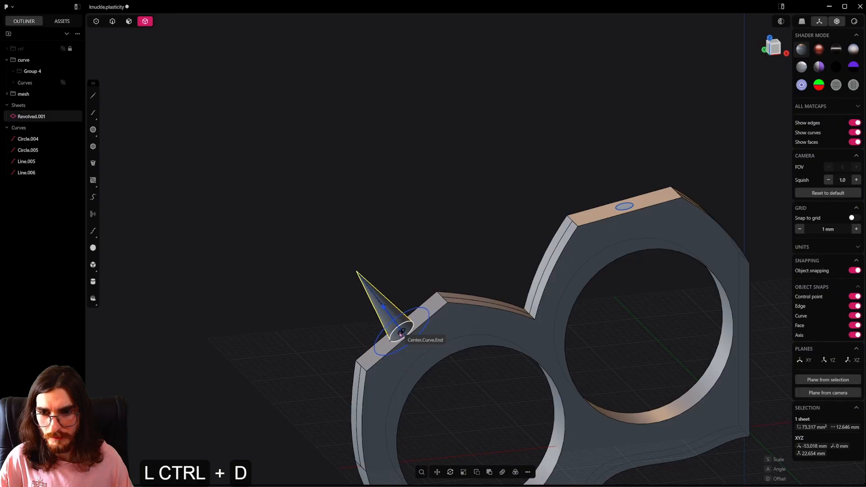
{"action": "left_click", "coordinate": [400, 333]}
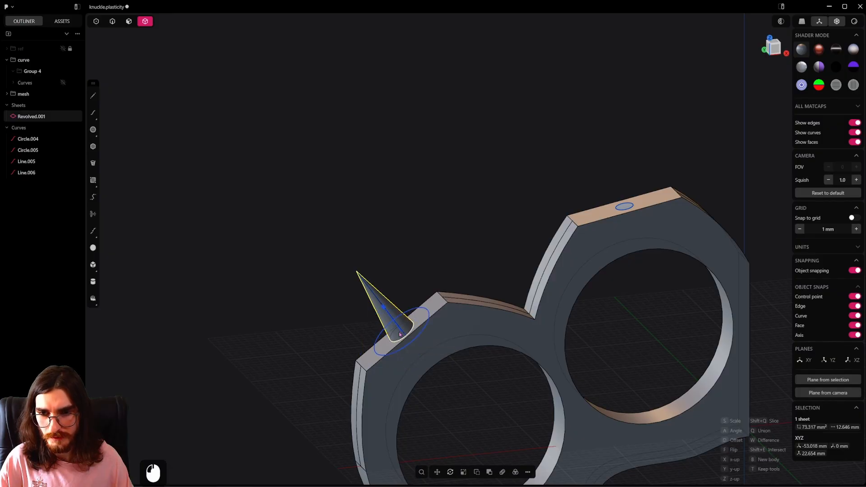
{"action": "left_click", "coordinate": [629, 209]}
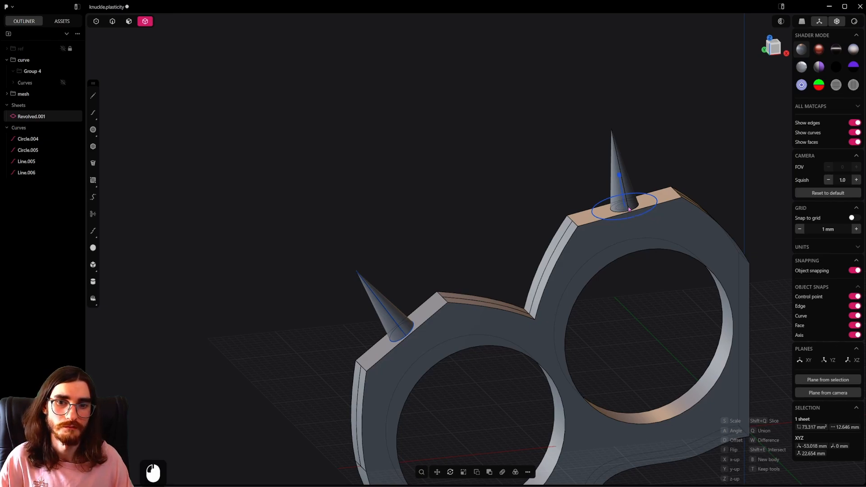
{"action": "right_click", "coordinate": [629, 208]}
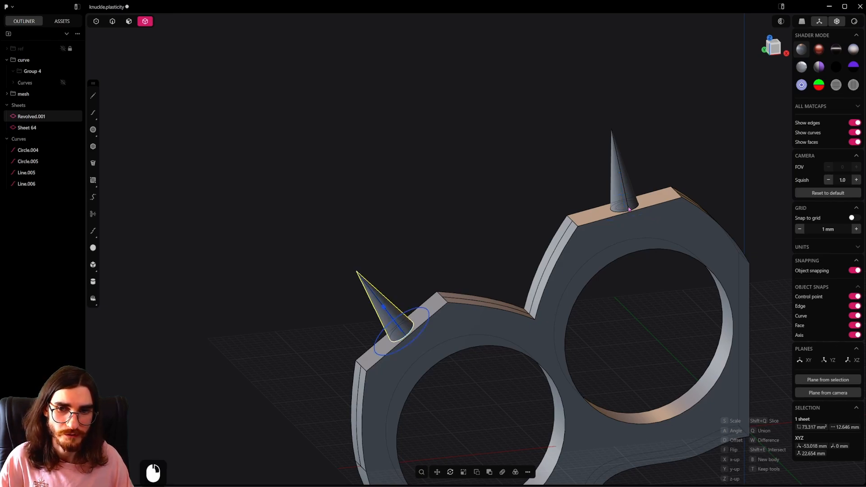
{"action": "key", "text": "shift+r"}
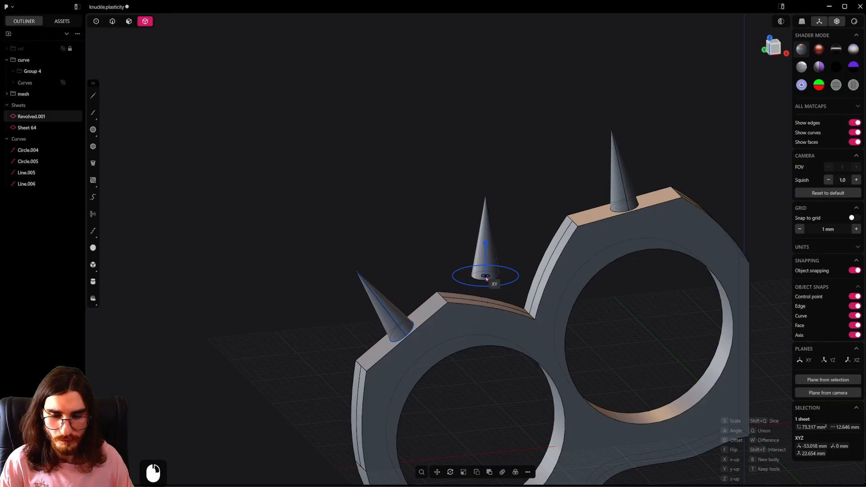
{"action": "key", "text": "Escape"}
Move the two circles and two lines used for the spikes into the curve folder and hide that folder.
{"action": "scroll", "coordinate": [487, 278], "scroll_direction": "down", "scroll_amount": 5}
{"action": "middle_click_drag", "start_coordinate": [486, 278], "coordinate": [540, 283]}
{"action": "scroll", "coordinate": [539, 284], "scroll_direction": "up", "scroll_amount": 4}
{"action": "middle_click_drag", "start_coordinate": [539, 283], "coordinate": [318, 256], "text": "shift"}
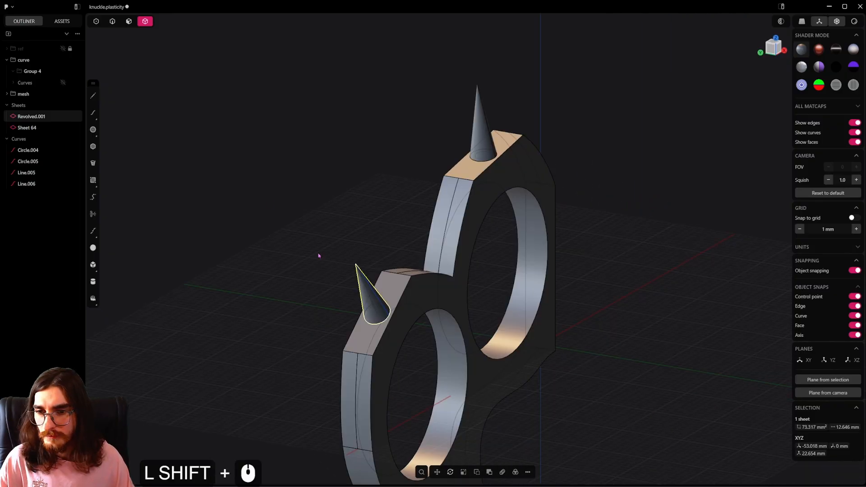
{"action": "left_click", "coordinate": [112, 24]}
{"action": "left_click", "coordinate": [39, 153], "text": "shift"}
{"action": "left_click_drag", "start_coordinate": [26, 154], "coordinate": [21, 83]}
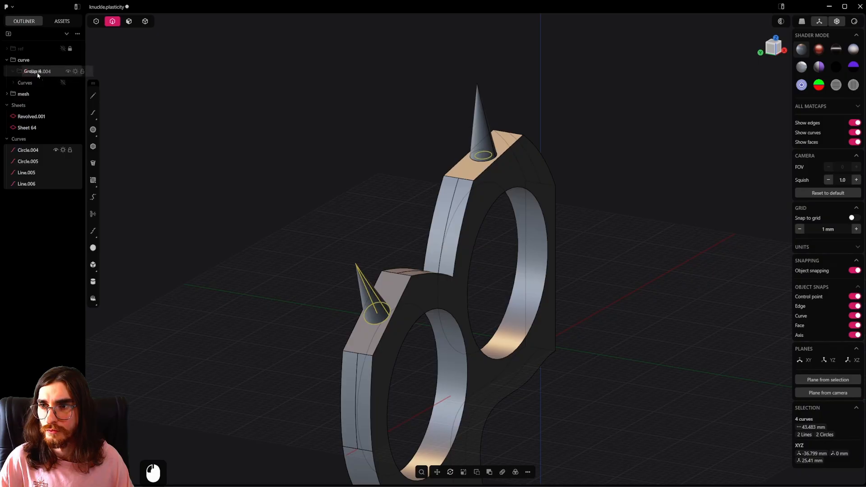
{"action": "left_click_drag", "start_coordinate": [38, 75], "coordinate": [53, 76]}
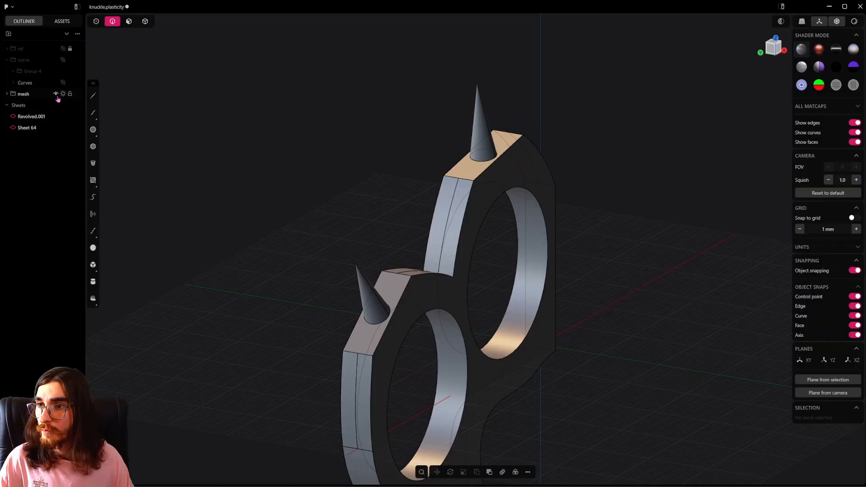
Hide the mesh folder and close the open base of each cone with Patch Hole using G0 continuity.
{"action": "left_click", "coordinate": [56, 93]}
{"action": "middle_click_drag", "start_coordinate": [361, 344], "coordinate": [410, 321]}
{"action": "left_click", "coordinate": [409, 321]}
{"action": "key", "text": "shift+j"}
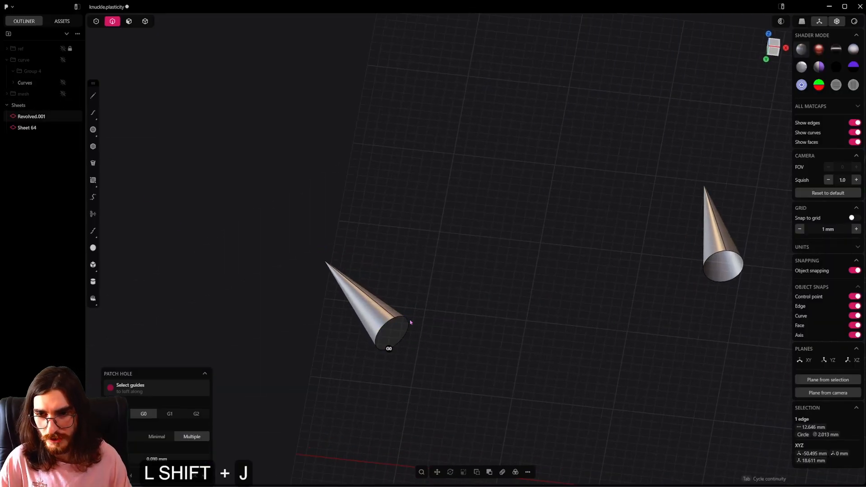
{"action": "left_click", "coordinate": [719, 258]}
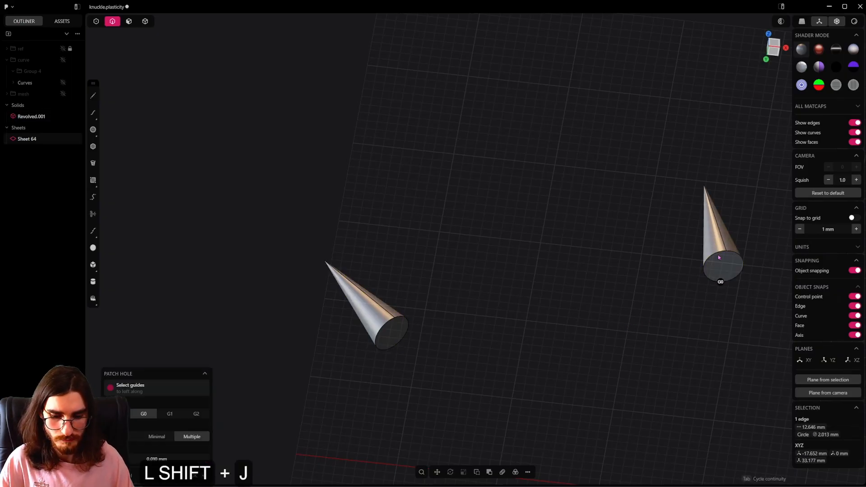
{"action": "key", "text": "Return"}
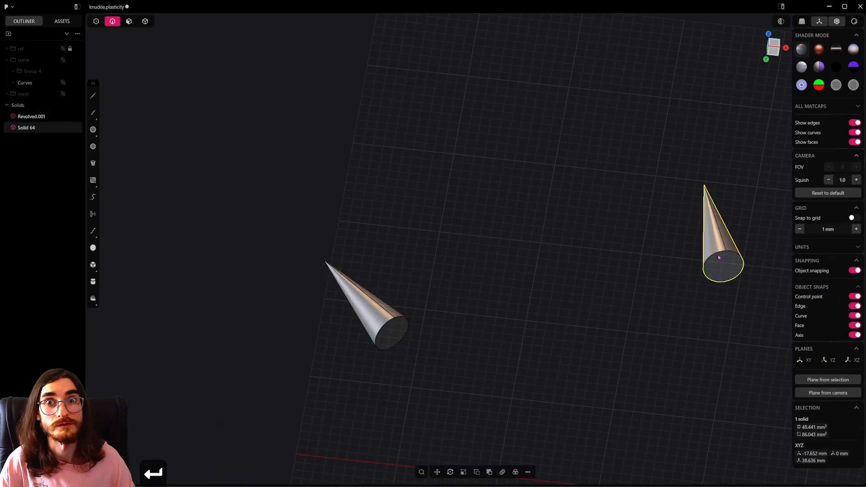
Show the mesh folder again and union both spikes with the half body.
{"action": "middle_click_drag", "start_coordinate": [719, 257], "coordinate": [551, 272]}
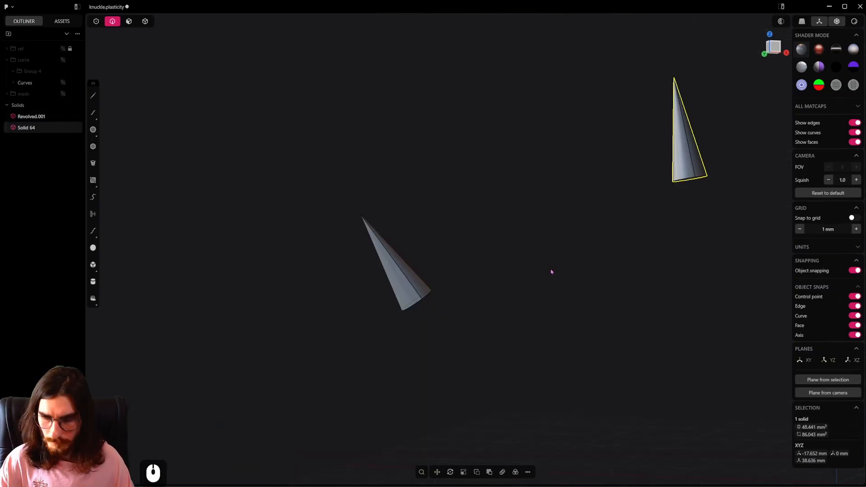
{"action": "left_click", "coordinate": [63, 94]}
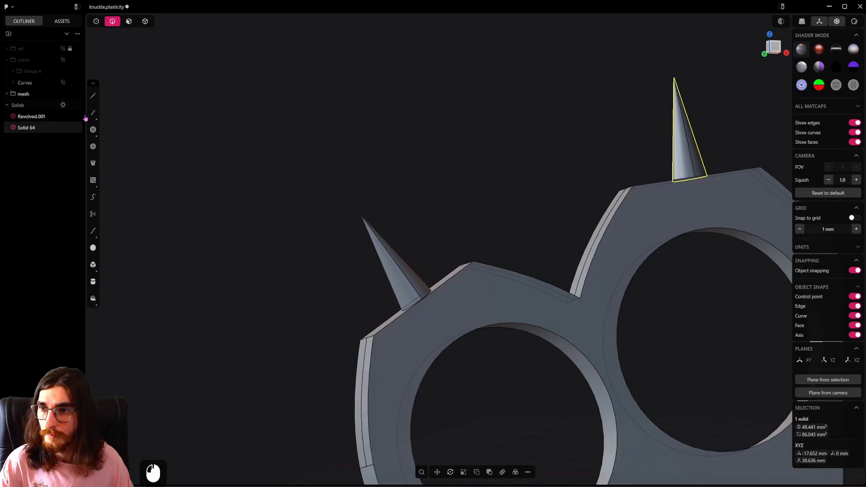
{"action": "double_click", "coordinate": [379, 258]}
{"action": "left_click", "coordinate": [694, 151], "text": "shift"}
{"action": "left_click", "coordinate": [711, 212], "text": "shift"}
{"action": "middle_click_drag", "start_coordinate": [706, 217], "coordinate": [597, 221], "text": "shift"}
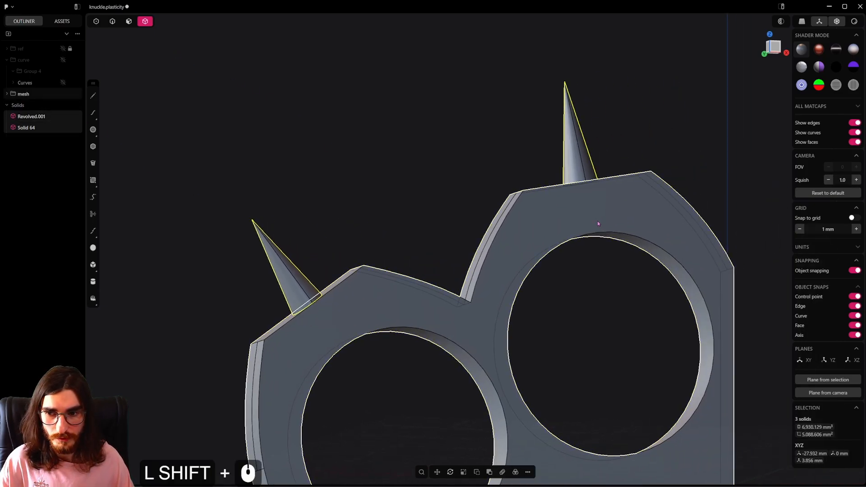
{"action": "key", "text": "q"}
{"action": "key", "text": "2"}
{"action": "scroll", "coordinate": [545, 209], "scroll_direction": "down", "scroll_amount": 3}
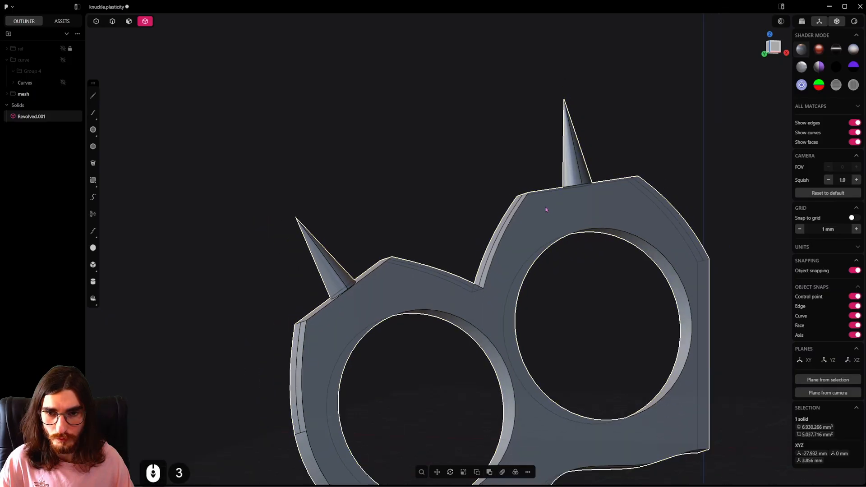
Mirror the spiked half body across its centre plane along the X axis and union the two halves.
{"action": "middle_click_drag", "start_coordinate": [546, 210], "coordinate": [469, 291]}
{"action": "scroll", "coordinate": [504, 274], "scroll_direction": "down", "scroll_amount": 7}
{"action": "middle_click_drag", "start_coordinate": [469, 292], "coordinate": [517, 290], "text": "alt"}
{"action": "scroll", "coordinate": [518, 290], "scroll_direction": "down", "scroll_amount": 4}
{"action": "middle_click_drag", "start_coordinate": [498, 228], "coordinate": [553, 191], "text": "shift"}
{"action": "scroll", "coordinate": [443, 175], "scroll_direction": "up", "scroll_amount": 4}
{"action": "scroll", "coordinate": [580, 217], "scroll_direction": "down", "scroll_amount": 3}
{"action": "key", "text": "alt+x"}
{"action": "left_click", "coordinate": [549, 294]}
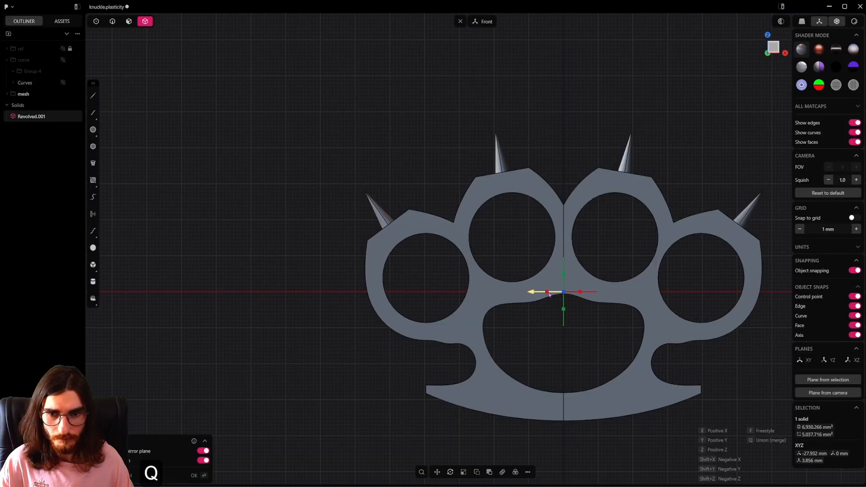
{"action": "key", "text": "q"}
{"action": "right_click", "coordinate": [549, 295]}
Fillet the sharp vertical edges in both valleys between the outer and inner finger rings.
{"action": "middle_click_drag", "start_coordinate": [555, 258], "coordinate": [551, 282], "text": "shift"}
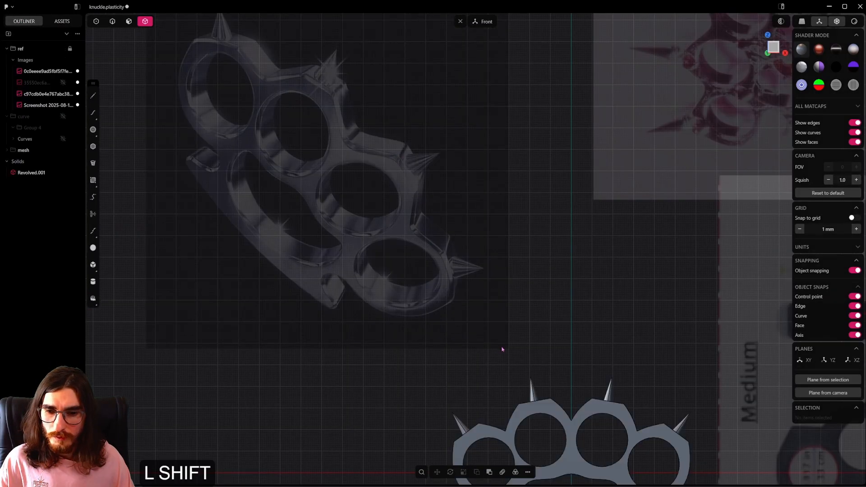
{"action": "middle_click_drag", "start_coordinate": [502, 348], "coordinate": [384, 145], "text": "shift"}
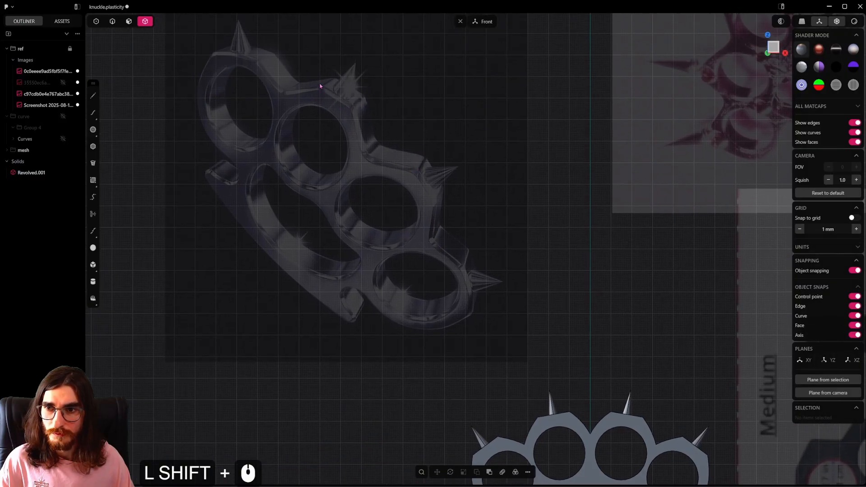
{"action": "middle_click_drag", "start_coordinate": [390, 320], "coordinate": [131, 58], "text": "shift"}
{"action": "scroll", "coordinate": [417, 226], "scroll_direction": "up", "scroll_amount": 14}
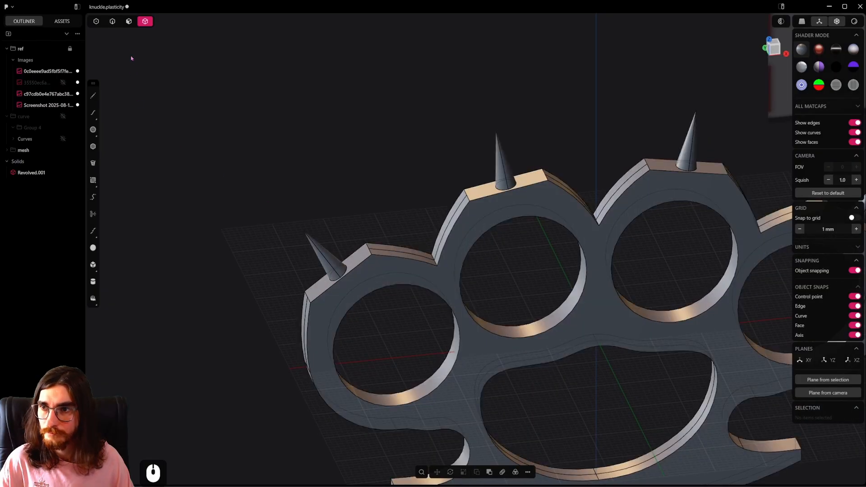
{"action": "left_click", "coordinate": [111, 22]}
{"action": "scroll", "coordinate": [446, 272], "scroll_direction": "up", "scroll_amount": 10}
{"action": "left_click", "coordinate": [459, 270], "text": "alt"}
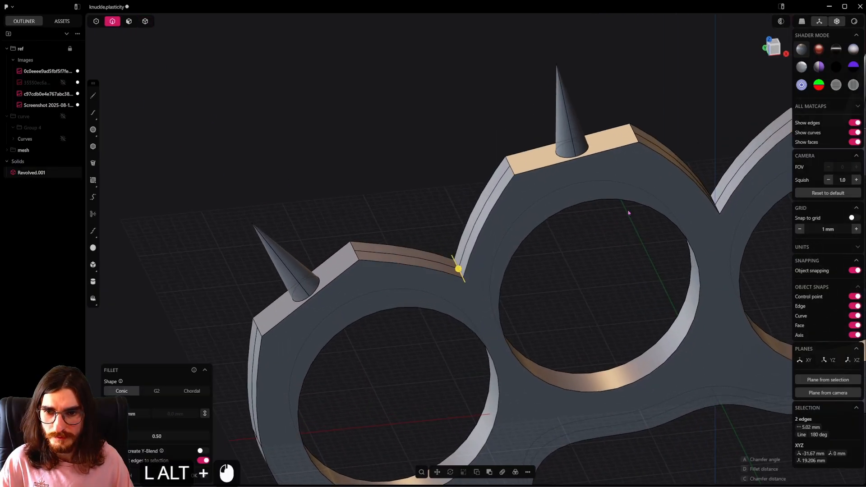
{"action": "middle_click_drag", "start_coordinate": [665, 208], "coordinate": [660, 214]}
{"action": "middle_click_drag", "start_coordinate": [660, 214], "coordinate": [487, 259], "text": "shift"}
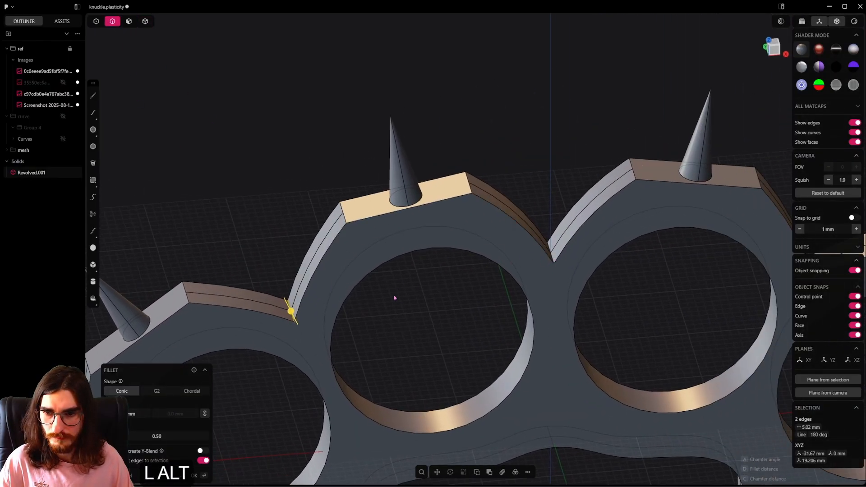
{"action": "middle_click_drag", "start_coordinate": [523, 289], "coordinate": [232, 272], "text": "shift"}
{"action": "middle_click_drag", "start_coordinate": [500, 248], "coordinate": [461, 254]}
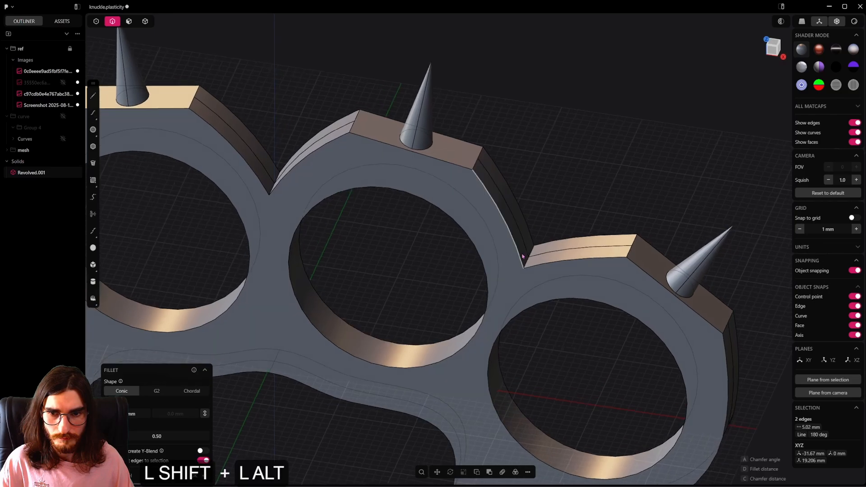
{"action": "left_click", "coordinate": [527, 261], "text": "alt+shift"}
{"action": "middle_click_drag", "start_coordinate": [527, 262], "coordinate": [553, 271], "text": "alt"}
{"action": "left_click_drag", "start_coordinate": [526, 270], "coordinate": [551, 248]}
{"action": "right_click", "coordinate": [469, 221]}
Fillet the sharp edge in the central valley between the two inner finger rings.
{"action": "middle_click_drag", "start_coordinate": [340, 182], "coordinate": [540, 226], "text": "shift"}
{"action": "middle_click_drag", "start_coordinate": [486, 245], "coordinate": [475, 309], "text": "shift"}
{"action": "scroll", "coordinate": [474, 236], "scroll_direction": "up", "scroll_amount": 1}
{"action": "left_click", "coordinate": [466, 227]}
{"action": "left_click", "coordinate": [465, 227]}
{"action": "left_click", "coordinate": [464, 212], "text": "shift"}
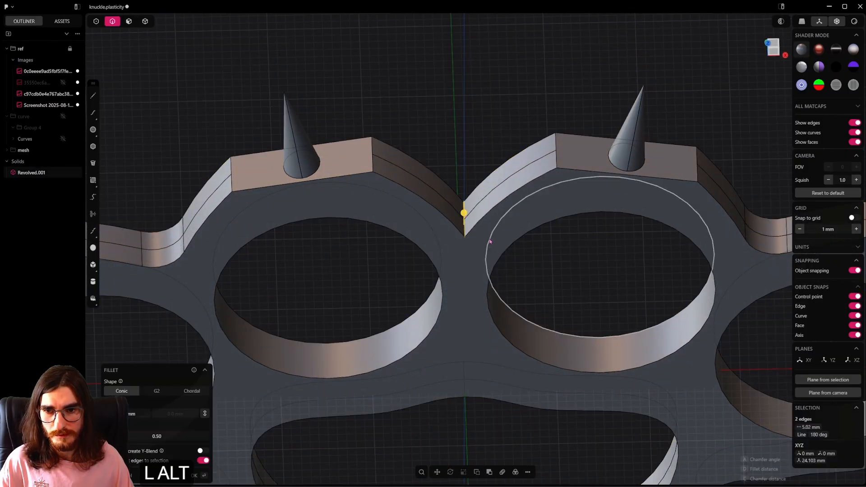
{"action": "middle_click_drag", "start_coordinate": [490, 241], "coordinate": [548, 242], "text": "alt"}
{"action": "left_click_drag", "start_coordinate": [464, 238], "coordinate": [479, 202]}
{"action": "right_click", "coordinate": [510, 151]}
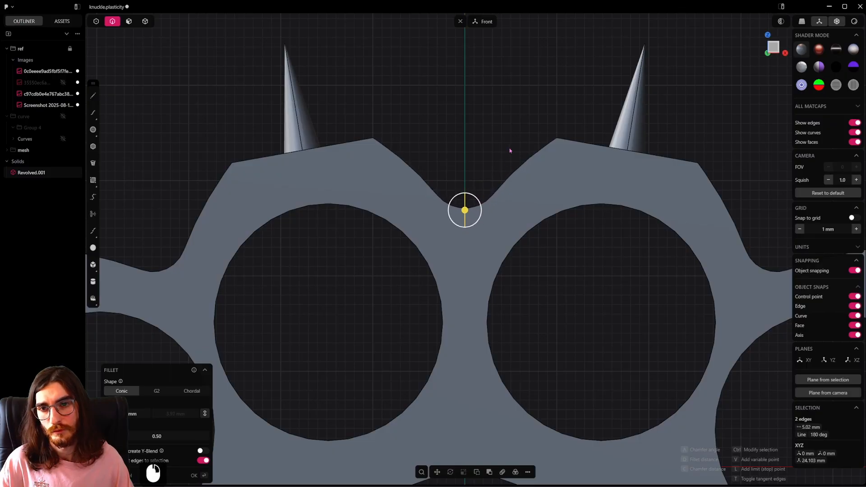
Adjust the rounded faces of both outer valleys together by a distance of about 1.3 mm.
{"action": "scroll", "coordinate": [508, 152], "scroll_direction": "down", "scroll_amount": 10}
{"action": "middle_click_drag", "start_coordinate": [560, 206], "coordinate": [571, 191], "text": "shift"}
{"action": "key", "text": "3"}
{"action": "left_click", "coordinate": [599, 259]}
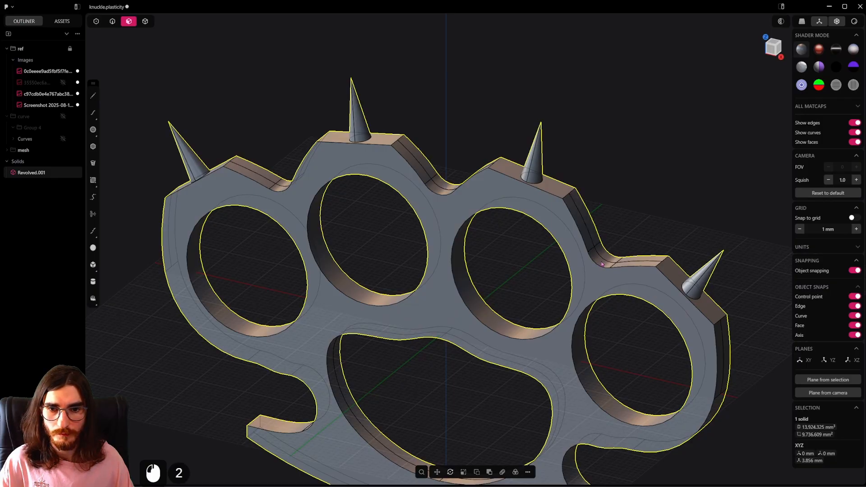
{"action": "left_click", "coordinate": [611, 241], "text": "shift"}
{"action": "left_click", "coordinate": [606, 253], "text": "shift"}
{"action": "middle_click_drag", "start_coordinate": [605, 250], "coordinate": [211, 235]}
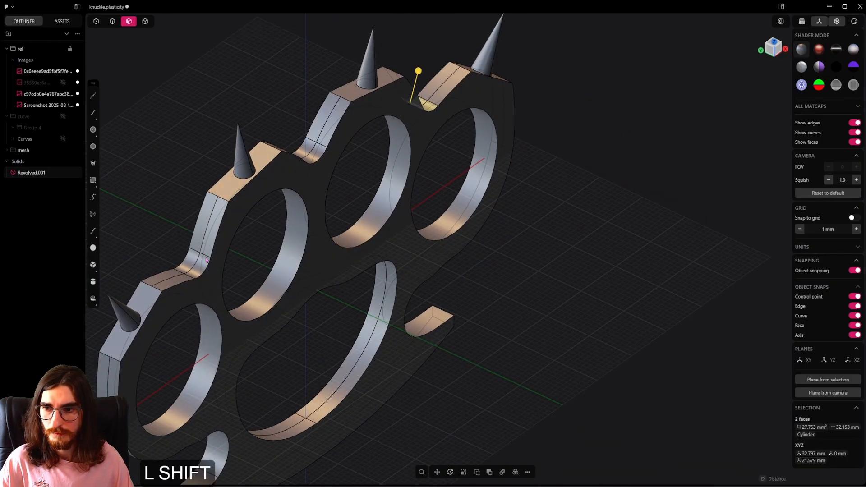
{"action": "left_click", "coordinate": [192, 263], "text": "shift"}
{"action": "middle_click_drag", "start_coordinate": [193, 263], "coordinate": [211, 224], "text": "alt"}
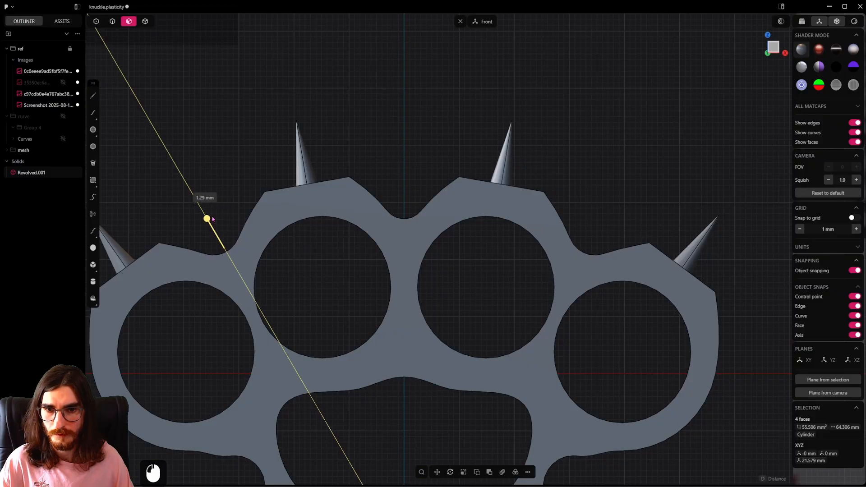
{"action": "left_click_drag", "start_coordinate": [214, 218], "coordinate": [214, 218]}
{"action": "right_click", "coordinate": [403, 166]}
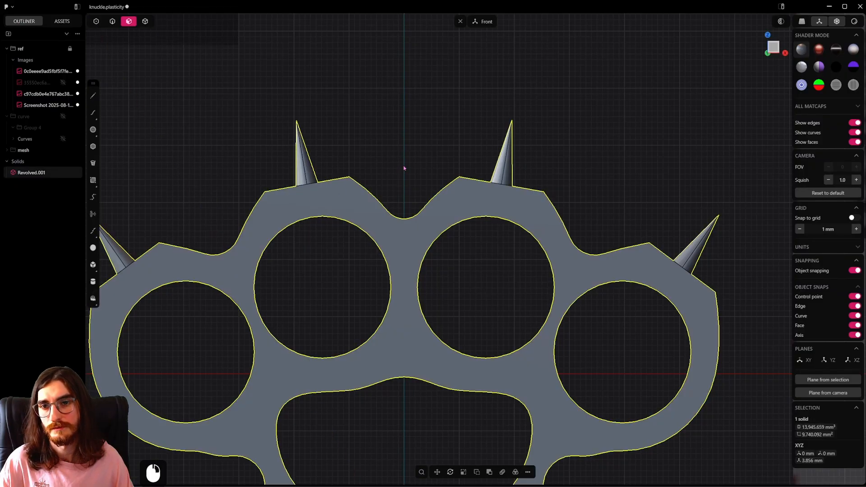
Fillet the eight outline corners beside the four spikes together to about 3 mm.
{"action": "middle_click_drag", "start_coordinate": [349, 176], "coordinate": [389, 144], "text": "shift"}
{"action": "scroll", "coordinate": [106, 71], "scroll_direction": "up", "scroll_amount": 3}
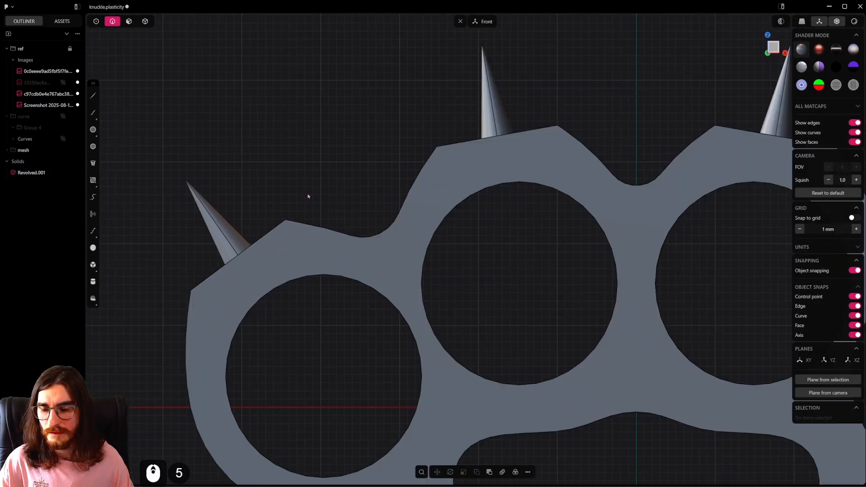
{"action": "left_click_drag", "start_coordinate": [284, 231], "coordinate": [330, 182]}
{"action": "left_click_drag", "start_coordinate": [279, 196], "coordinate": [306, 229]}
{"action": "middle_click_drag", "start_coordinate": [309, 221], "coordinate": [164, 259]}
{"action": "left_click_drag", "start_coordinate": [168, 254], "coordinate": [201, 303], "text": "shift"}
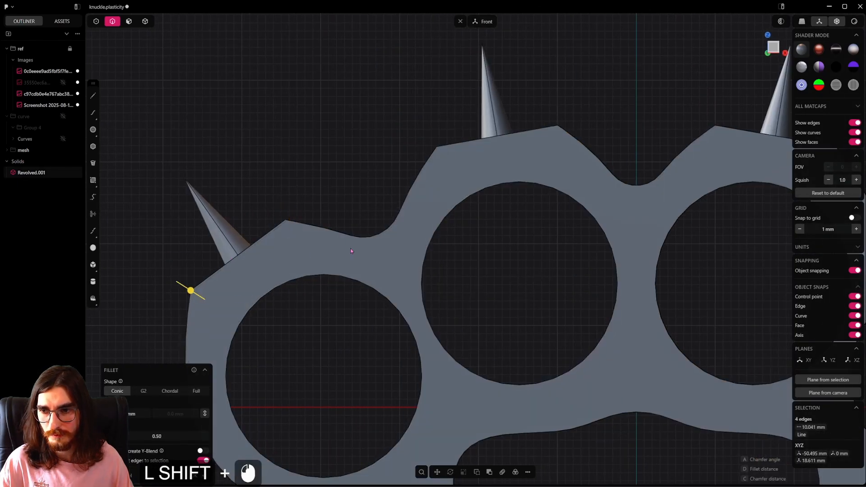
{"action": "middle_click_drag", "start_coordinate": [424, 127], "coordinate": [312, 169], "text": "shift"}
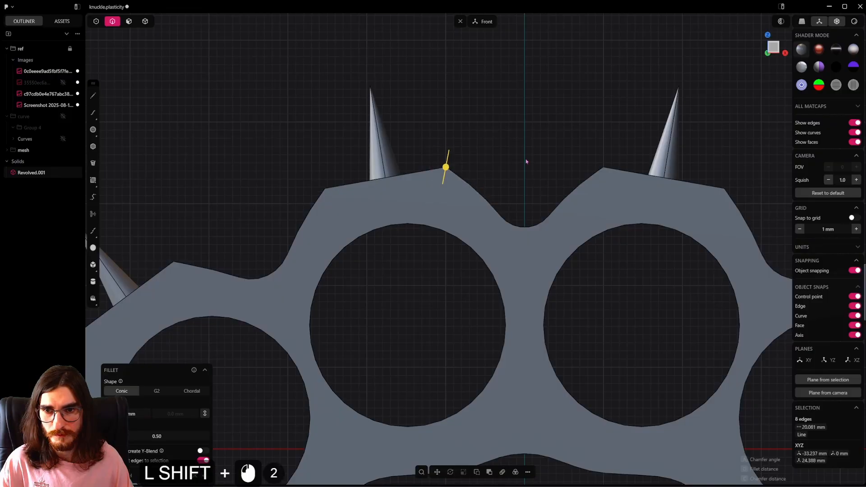
{"action": "middle_click_drag", "start_coordinate": [525, 162], "coordinate": [464, 151], "text": "shift"}
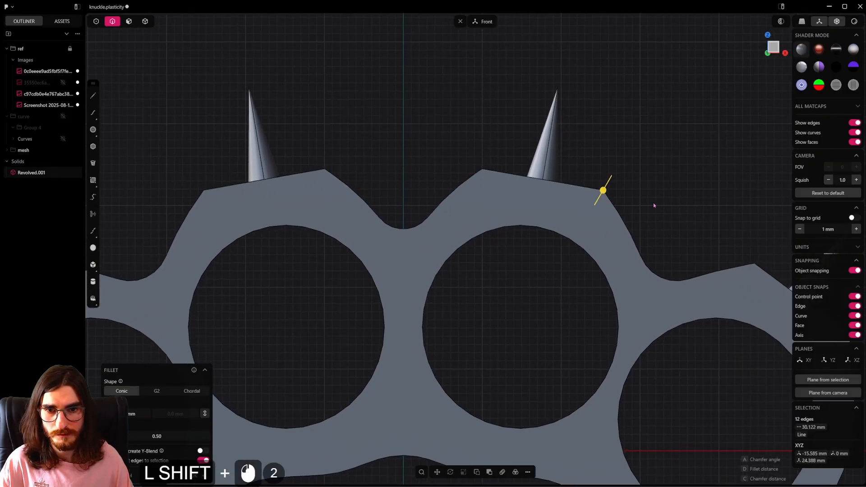
{"action": "middle_click_drag", "start_coordinate": [653, 205], "coordinate": [544, 216], "text": "shift"}
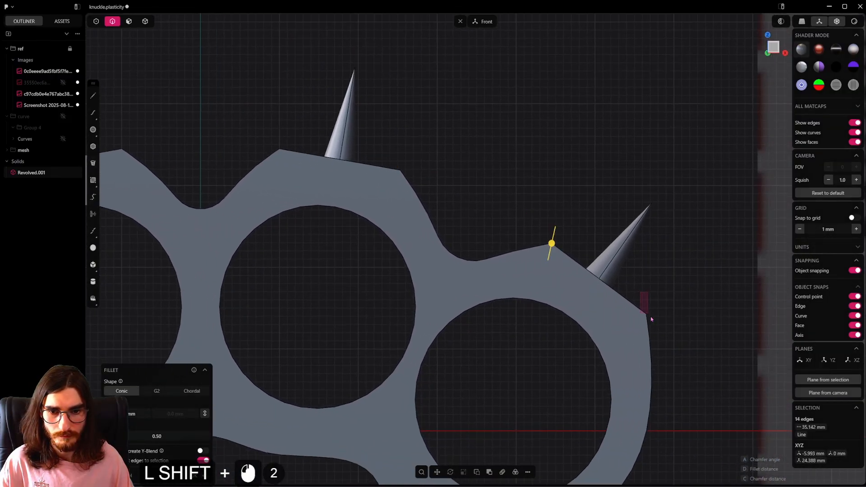
{"action": "left_click_drag", "start_coordinate": [653, 317], "coordinate": [663, 311]}
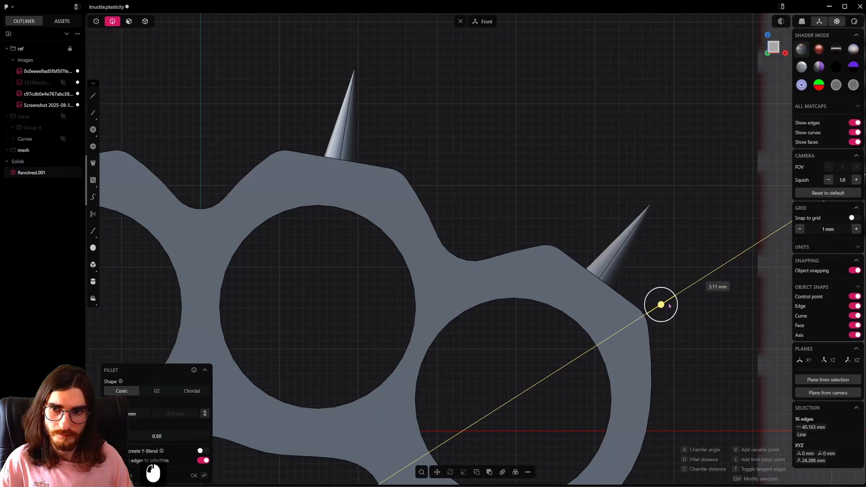
Start a Bridge Edge curve between the upper and lower front edges at the left tip of the palm bar.
{"action": "scroll", "coordinate": [669, 306], "scroll_direction": "down", "scroll_amount": 4}
{"action": "mouse_move", "coordinate": [483, 212]}
{"action": "middle_mouse_down", "text": "shift"}
{"action": "mouse_move", "coordinate": [542, 189]}
{"action": "mouse_move", "coordinate": [535, 115]}
{"action": "mouse_move", "coordinate": [483, 221]}
{"action": "middle_mouse_up", "text": "shift"}
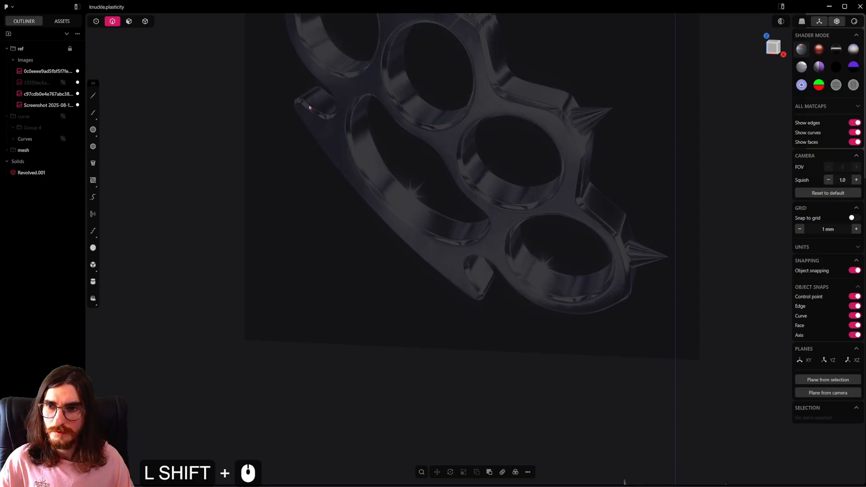
{"action": "scroll", "coordinate": [309, 107], "scroll_direction": "down", "scroll_amount": 5}
{"action": "middle_click_drag", "start_coordinate": [315, 126], "coordinate": [332, 282], "text": "shift"}
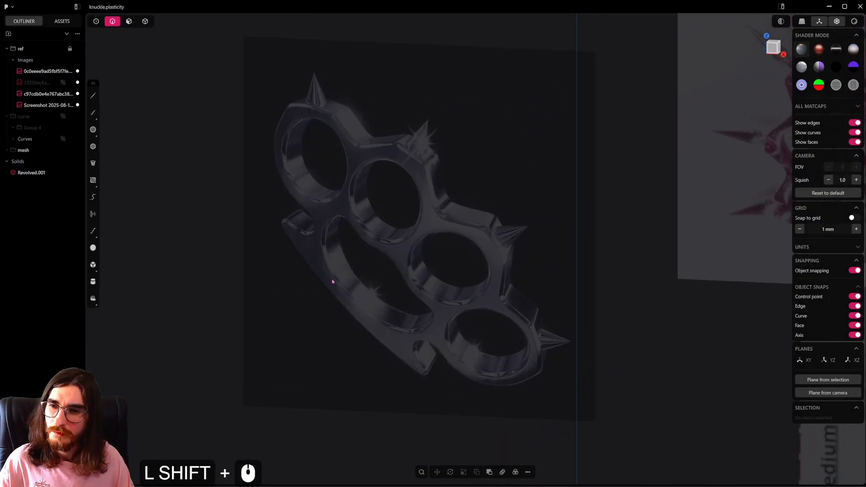
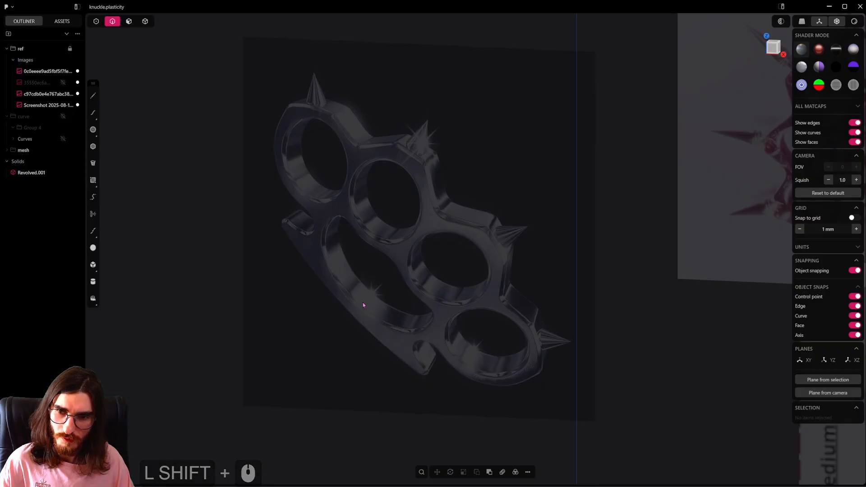
{"action": "middle_click_drag", "start_coordinate": [361, 304], "coordinate": [373, 77], "text": "shift"}
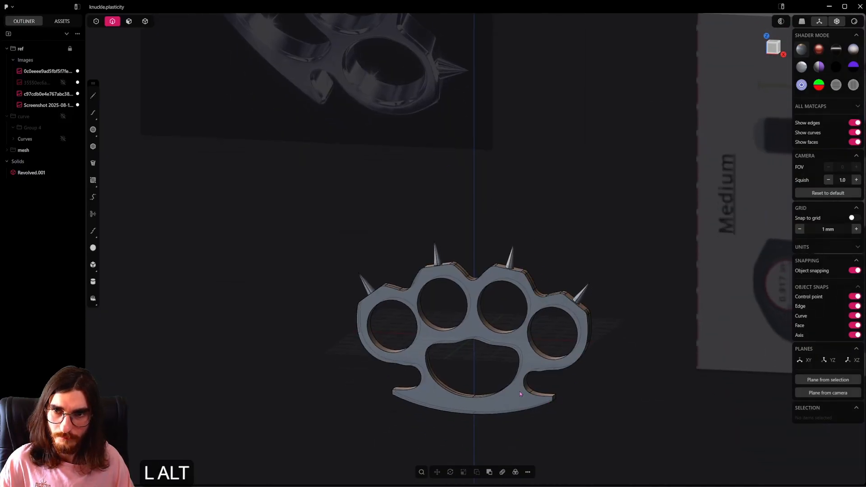
{"action": "middle_click_drag", "start_coordinate": [537, 405], "coordinate": [593, 321], "text": "alt"}
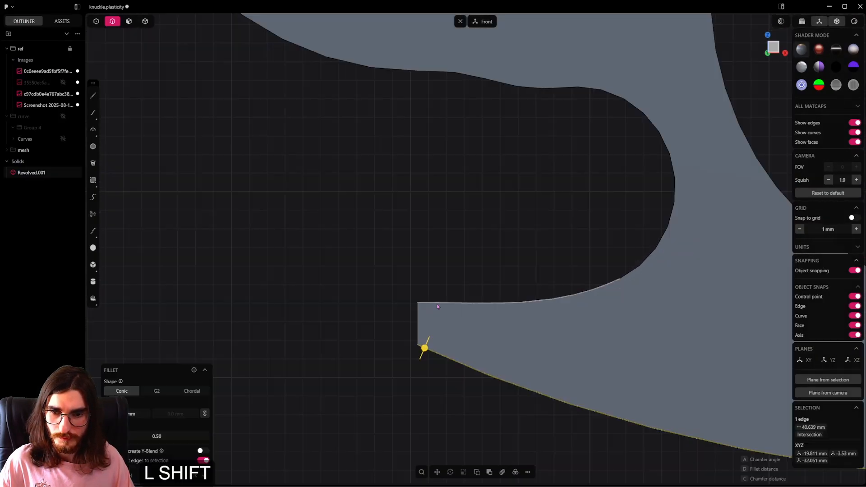
{"action": "left_click", "coordinate": [436, 304], "text": "shift"}
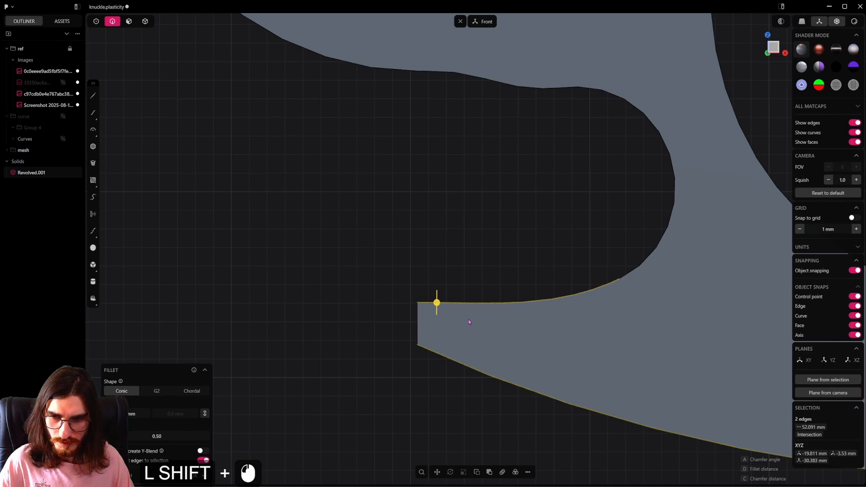
{"action": "key", "text": "shift+b"}
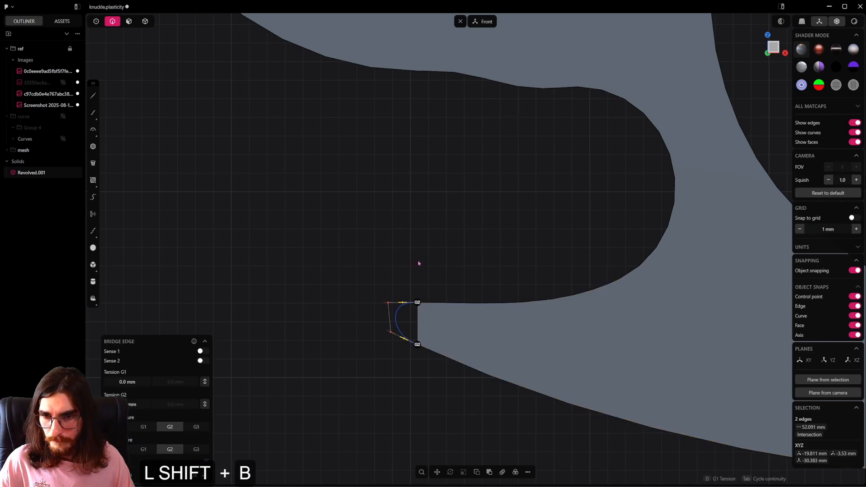
Set both ends of the bridge curve to G2 continuity and slightly reduce the tension at its upper end.
{"action": "scroll", "coordinate": [419, 263], "scroll_direction": "up", "scroll_amount": 4}
{"action": "key", "text": "Tab"}
{"action": "key", "text": "Tab"}
{"action": "key", "text": "Tab"}
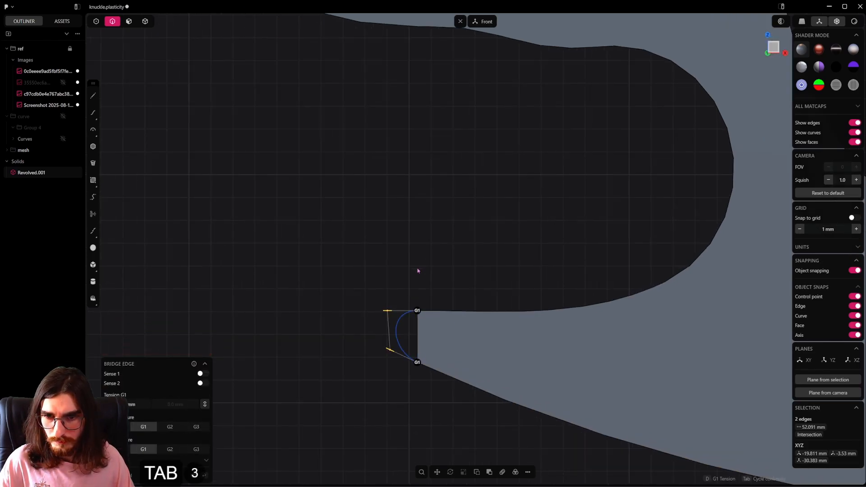
{"action": "scroll", "coordinate": [424, 302], "scroll_direction": "up", "scroll_amount": 7}
{"action": "key", "text": "Tab"}
{"action": "key", "text": "Tab"}
{"action": "key", "text": "Tab"}
{"action": "key", "text": "Tab"}
{"action": "key", "text": "Tab"}
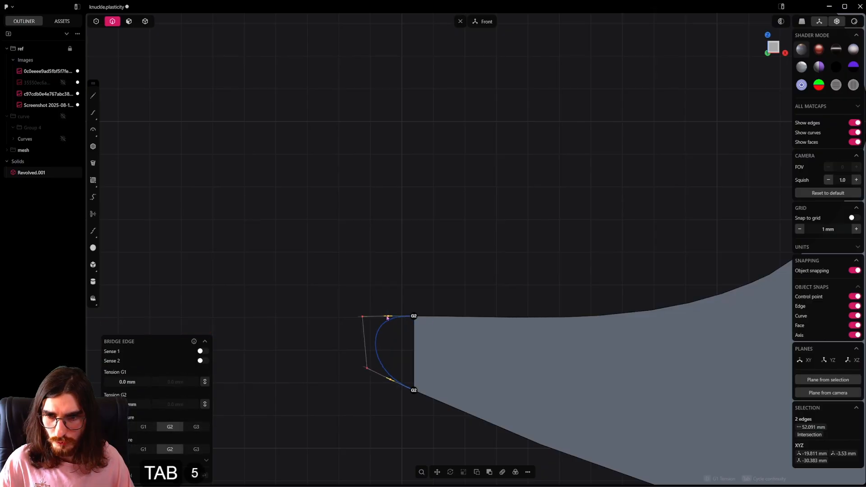
{"action": "left_click_drag", "start_coordinate": [387, 317], "coordinate": [391, 319]}
{"action": "key", "text": "Return"}
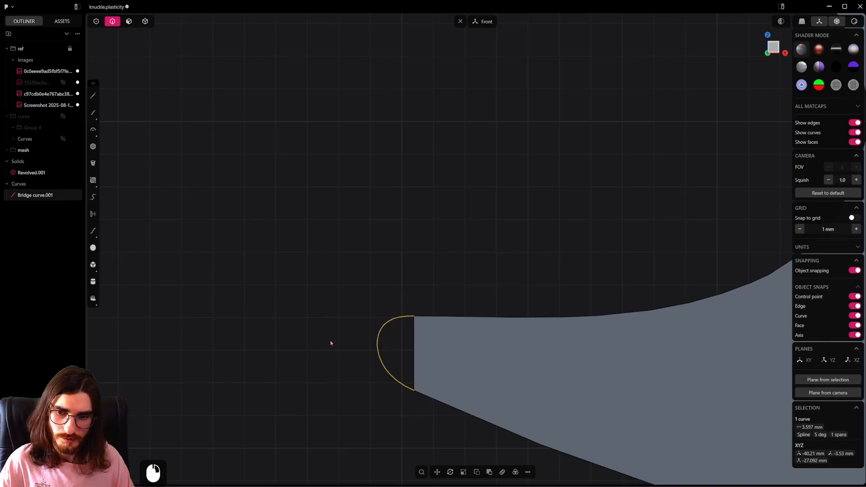
Extrude the bridge curve into a rounded sheet spanning the full thickness of the palm bar tip.
{"action": "middle_click_drag", "start_coordinate": [444, 375], "coordinate": [489, 397]}
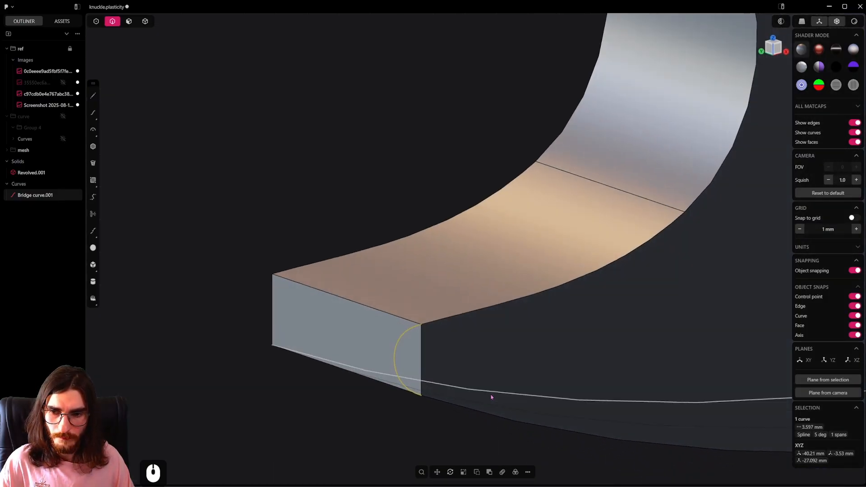
{"action": "key", "text": "e"}
{"action": "left_click_drag", "start_coordinate": [434, 370], "coordinate": [263, 315]}
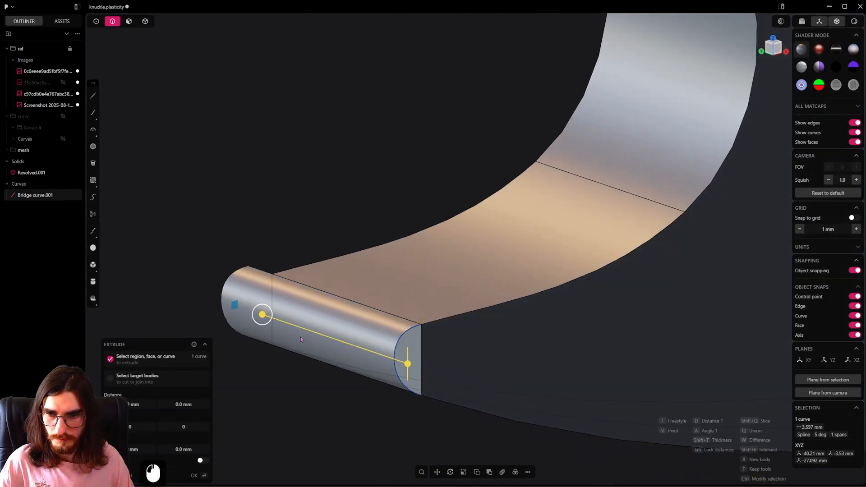
{"action": "key", "text": "Return"}
Replace the flat end face of the left palm bar tip with the rounded extruded sheet.
{"action": "middle_click_drag", "start_coordinate": [393, 349], "coordinate": [359, 333]}
{"action": "left_click", "coordinate": [129, 24]}
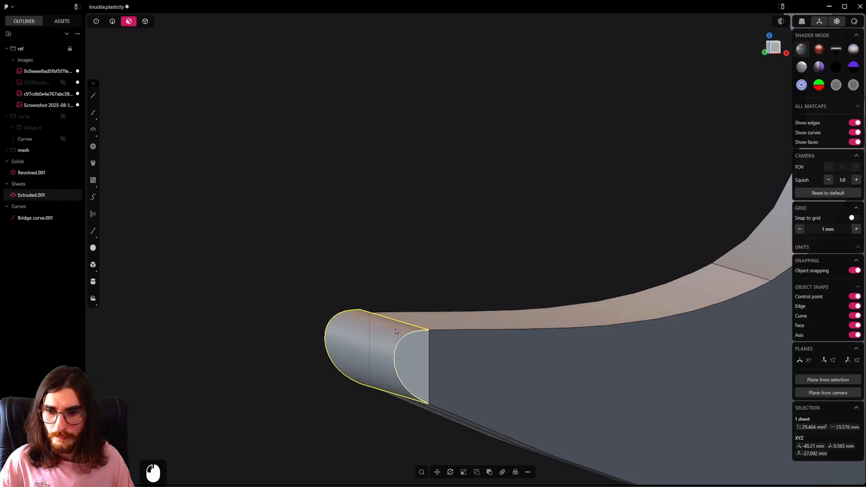
{"action": "left_click", "coordinate": [411, 366]}
{"action": "middle_click_drag", "start_coordinate": [448, 374], "coordinate": [426, 389]}
{"action": "key", "text": "f"}
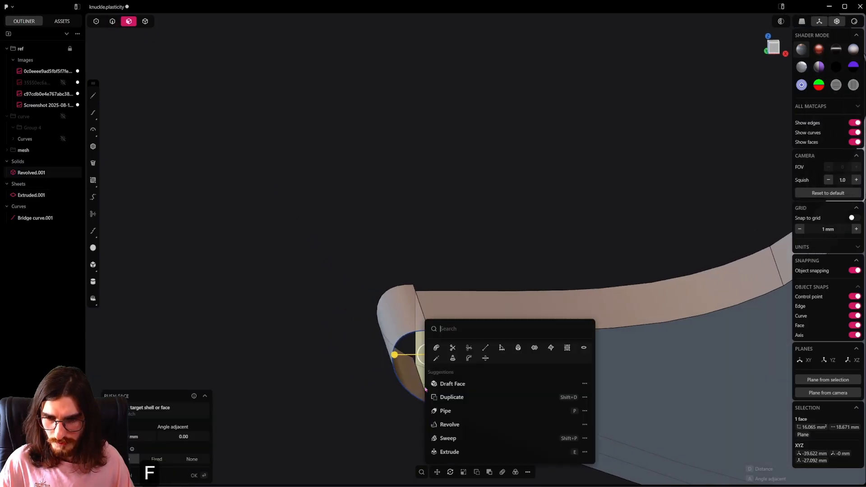
{"action": "left_click", "coordinate": [518, 348]}
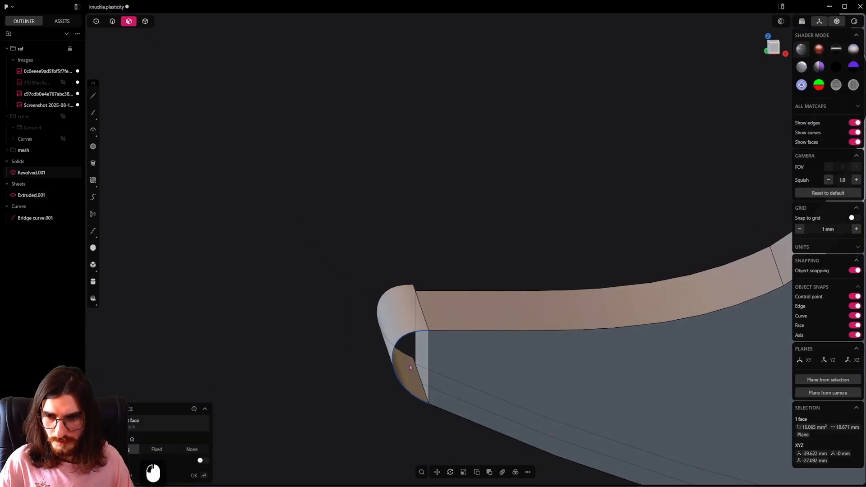
{"action": "key", "text": "2"}
{"action": "right_click", "coordinate": [366, 396]}
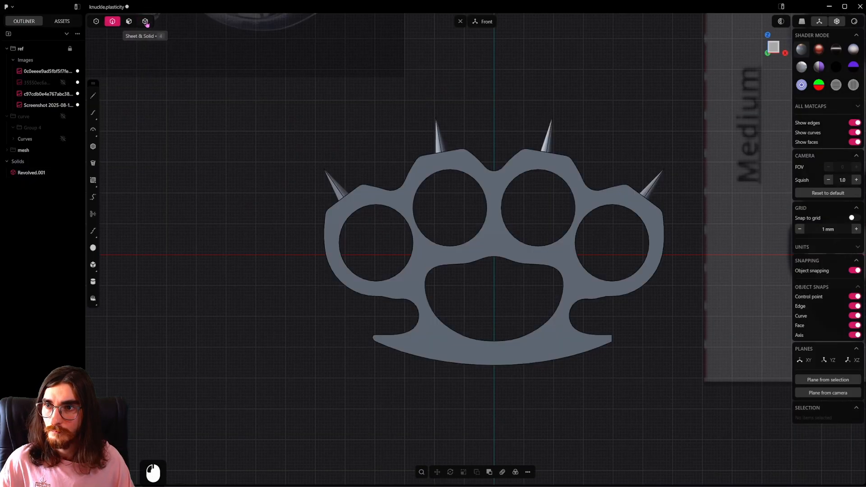
{"action": "left_click", "coordinate": [145, 21]}
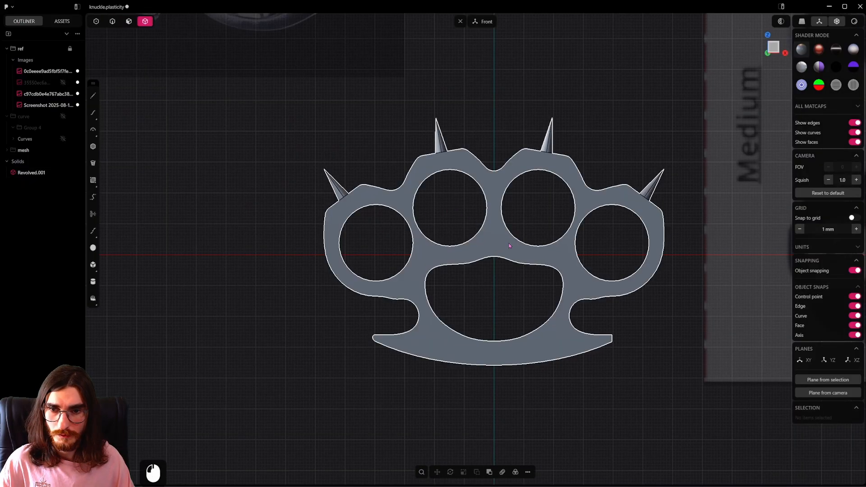
Mirror the body's left half across the vertical centre plane to carry the rounded palm bar tip to the right side.
{"action": "left_click", "coordinate": [509, 245]}
{"action": "key", "text": "alt+x"}
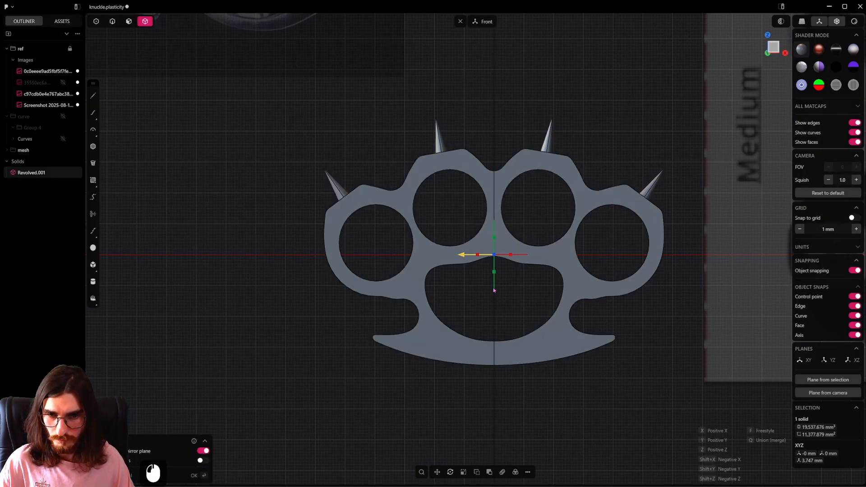
{"action": "scroll", "coordinate": [478, 316], "scroll_direction": "up", "scroll_amount": 10}
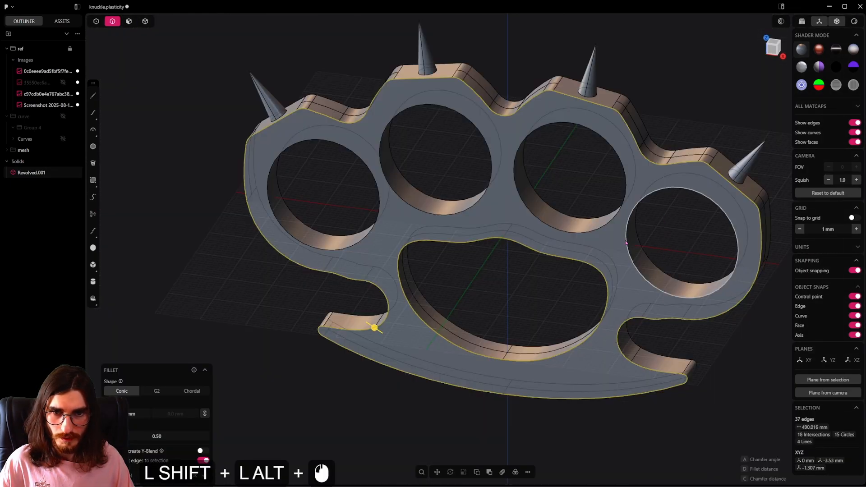
Fillet the front face's outer outline, palm opening and all four finger-hole edges with a small radius.
{"action": "left_click", "coordinate": [590, 226], "text": "alt+shift"}
{"action": "left_click", "coordinate": [465, 208], "text": "alt+shift"}
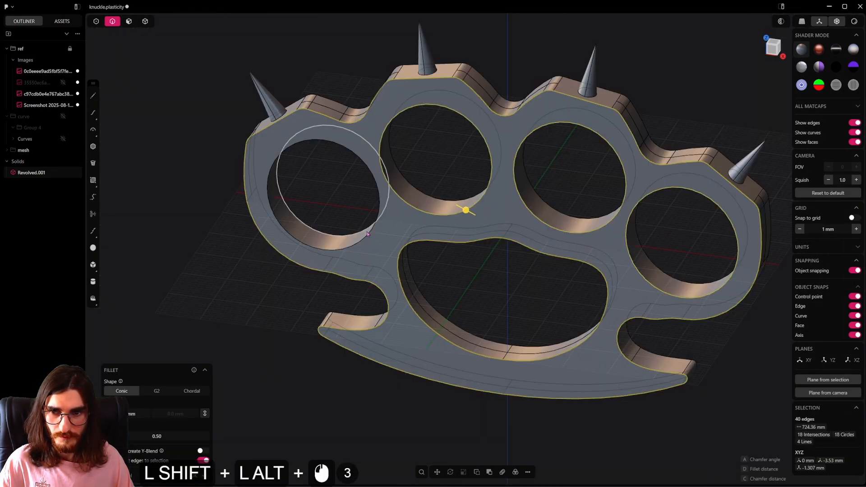
{"action": "left_click", "coordinate": [369, 236], "text": "alt+shift"}
{"action": "left_click", "coordinate": [369, 236], "text": "alt+shift"}
{"action": "middle_click_drag", "start_coordinate": [395, 271], "coordinate": [383, 277]}
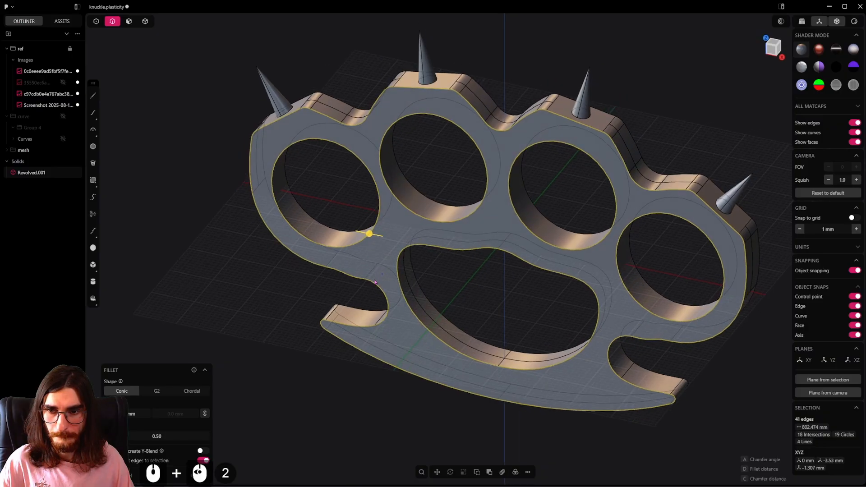
{"action": "left_click_drag", "start_coordinate": [369, 234], "coordinate": [395, 249], "text": "shift"}
{"action": "middle_click_drag", "start_coordinate": [396, 323], "coordinate": [418, 321]}
{"action": "left_click", "coordinate": [330, 376]}
{"action": "scroll", "coordinate": [349, 330], "scroll_direction": "up", "scroll_amount": 20}
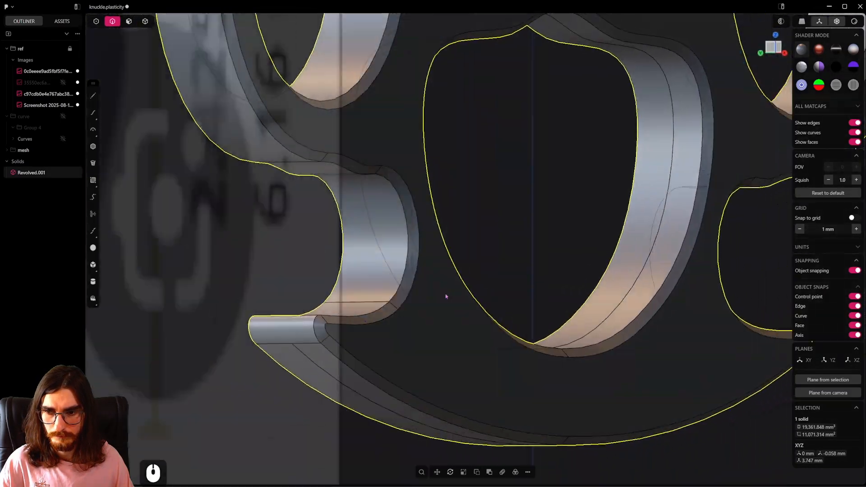
{"action": "middle_click_drag", "start_coordinate": [445, 296], "coordinate": [487, 320]}
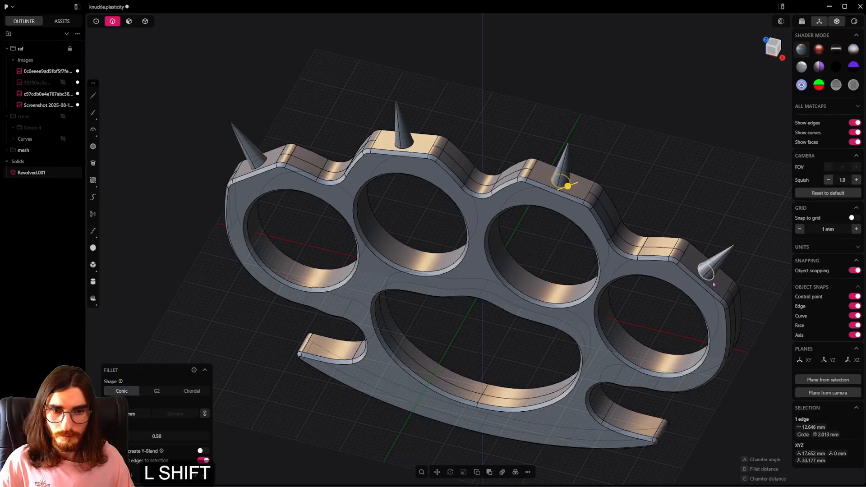
Fillet the circular base edges of all four spikes where they meet the body.
{"action": "left_click", "coordinate": [711, 279], "text": "shift"}
{"action": "left_click", "coordinate": [408, 143], "text": "shift"}
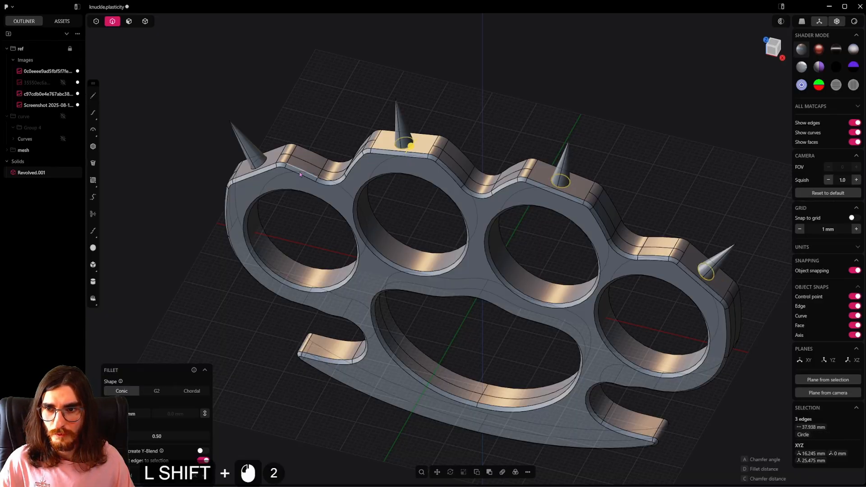
{"action": "left_click", "coordinate": [265, 162], "text": "shift"}
{"action": "scroll", "coordinate": [334, 243], "scroll_direction": "up", "scroll_amount": 5, "text": "shift"}
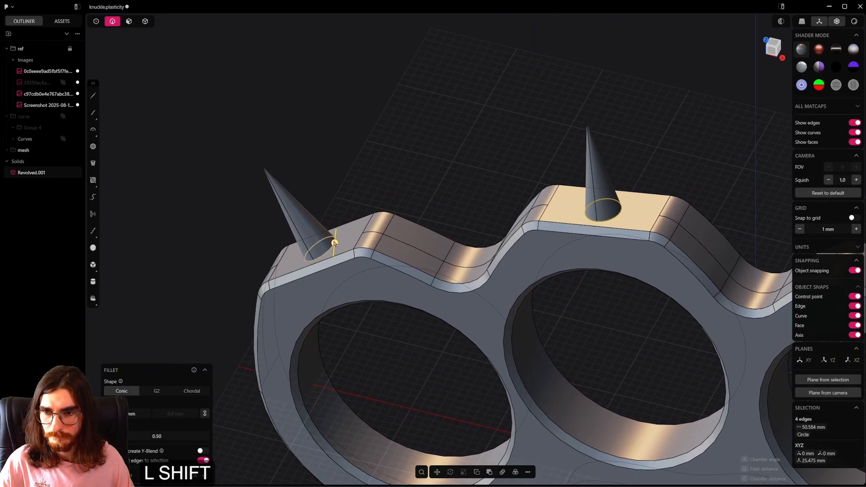
{"action": "left_click_drag", "start_coordinate": [333, 242], "coordinate": [325, 190], "text": "shift"}
{"action": "right_click", "coordinate": [388, 127]}
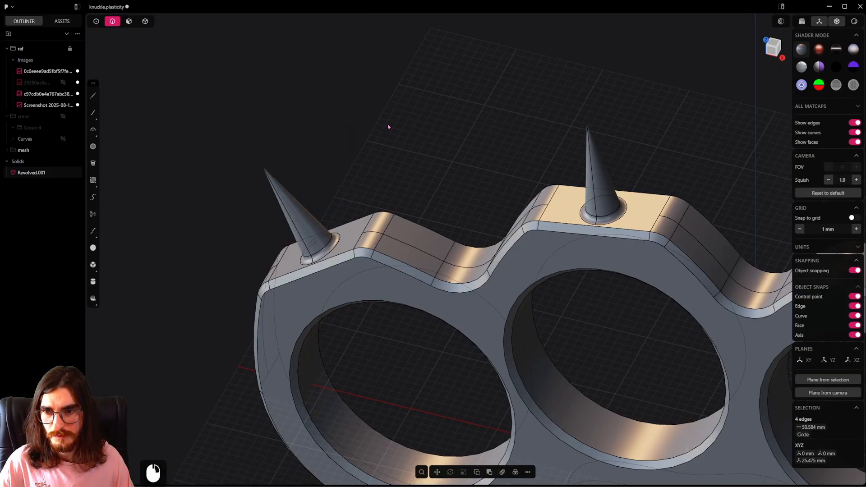
Draw a line about 1.16 mm long across the leftmost spike near its tip, perpendicular to the spike, in front view.
{"action": "double_click", "coordinate": [361, 222]}
{"action": "scroll", "coordinate": [361, 220], "scroll_direction": "down", "scroll_amount": 6}
{"action": "middle_click_drag", "start_coordinate": [343, 235], "coordinate": [316, 255], "text": "alt"}
{"action": "middle_click_drag", "start_coordinate": [229, 319], "coordinate": [380, 262], "text": "alt+shift"}
{"action": "scroll", "coordinate": [381, 261], "scroll_direction": "up", "scroll_amount": 13, "text": "alt"}
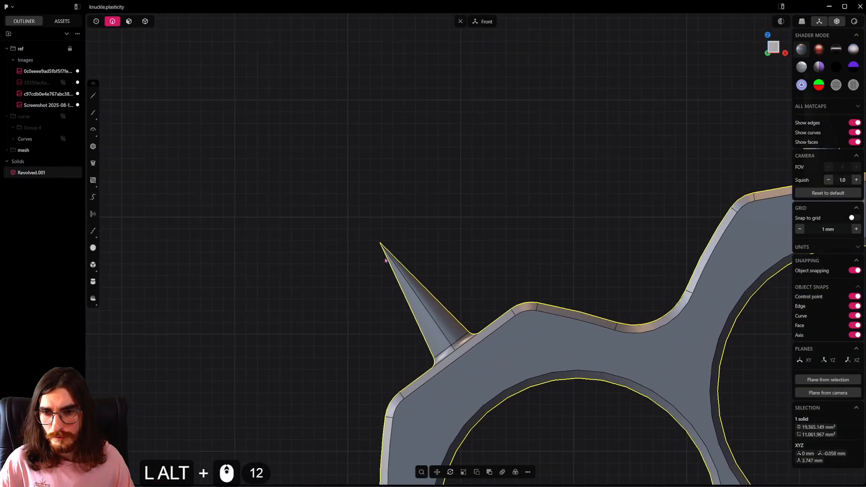
{"action": "left_click", "coordinate": [92, 95]}
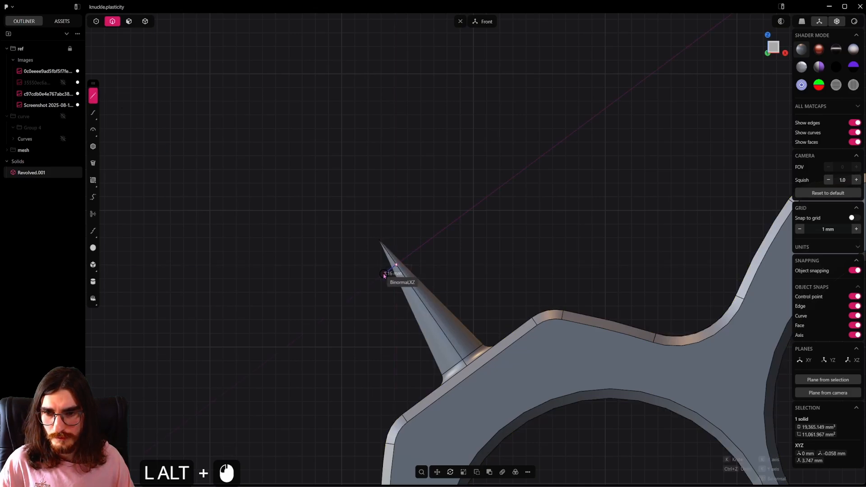
{"action": "left_click", "coordinate": [383, 273]}
{"action": "right_click", "coordinate": [383, 273]}
Scale the line up to about 2.25 mm long so it spans the full width of the leftmost spike.
{"action": "scroll", "coordinate": [397, 251], "scroll_direction": "up", "scroll_amount": 4}
{"action": "key", "text": "s"}
{"action": "key", "text": "s"}
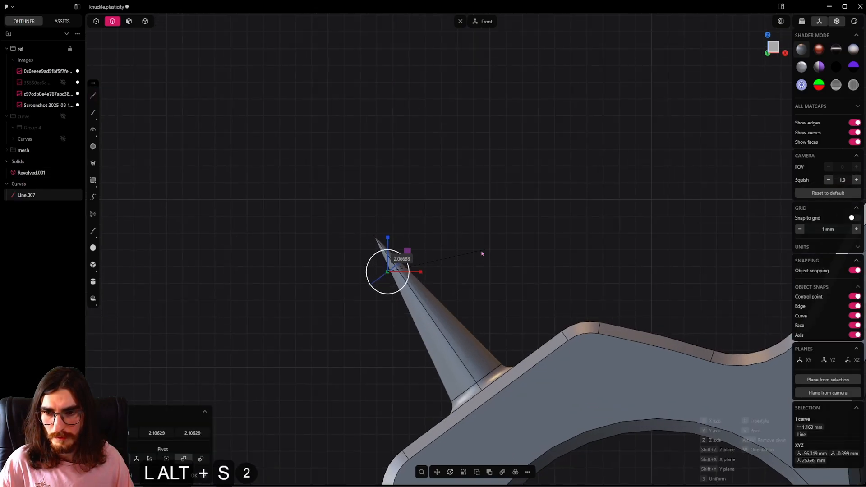
{"action": "left_click", "coordinate": [483, 252]}
{"action": "right_click", "coordinate": [469, 250]}
Move the line along the leftmost spike's axis until it crosses just below the apex.
{"action": "middle_click_drag", "start_coordinate": [393, 246], "coordinate": [453, 253], "text": "shift"}
{"action": "scroll", "coordinate": [452, 253], "scroll_direction": "up", "scroll_amount": 5}
{"action": "scroll", "coordinate": [437, 244], "scroll_direction": "up", "scroll_amount": 3, "text": "alt"}
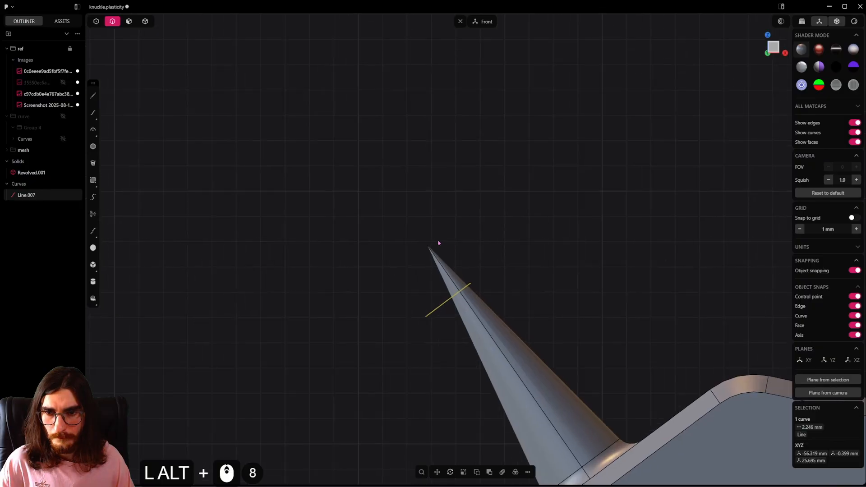
{"action": "key", "text": "g"}
{"action": "key", "text": "v"}
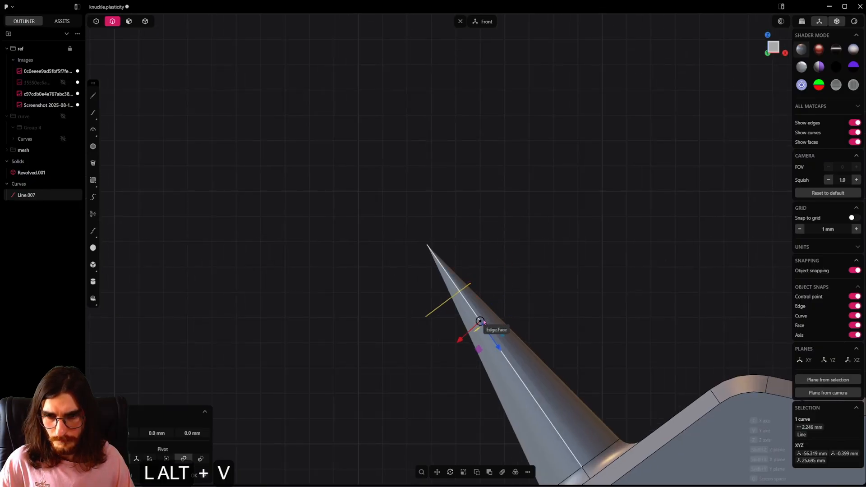
{"action": "left_click", "coordinate": [480, 321]}
{"action": "left_click_drag", "start_coordinate": [498, 344], "coordinate": [473, 309]}
{"action": "right_click", "coordinate": [509, 234]}
{"action": "scroll", "coordinate": [447, 234], "scroll_direction": "up", "scroll_amount": 5}
{"action": "scroll", "coordinate": [448, 237], "scroll_direction": "up", "scroll_amount": 8, "text": "alt"}
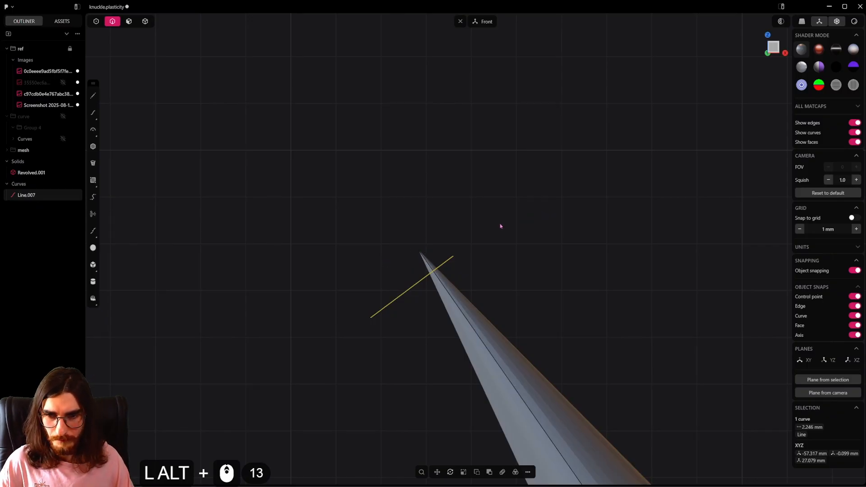
{"action": "right_click", "coordinate": [492, 256], "text": "alt"}
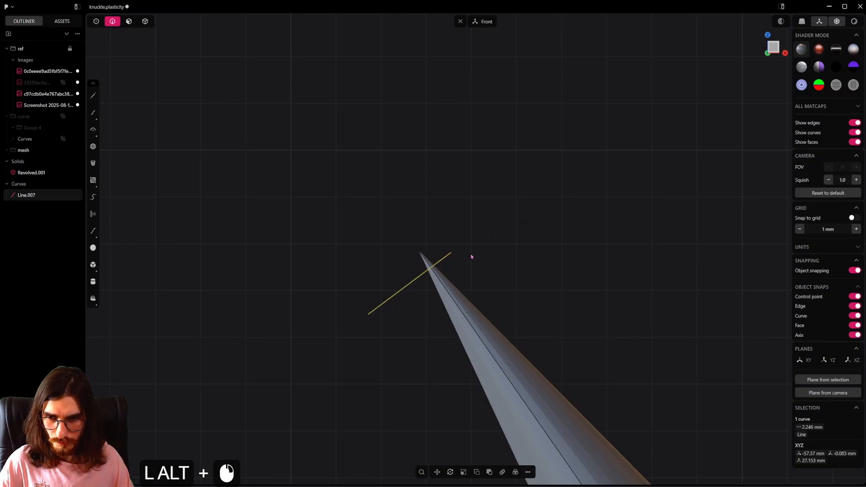
Cut the body with the line at the leftmost spike, and delete the line and the severed tip.
{"action": "key", "text": "alt+c"}
{"action": "left_click", "coordinate": [461, 303], "text": "alt"}
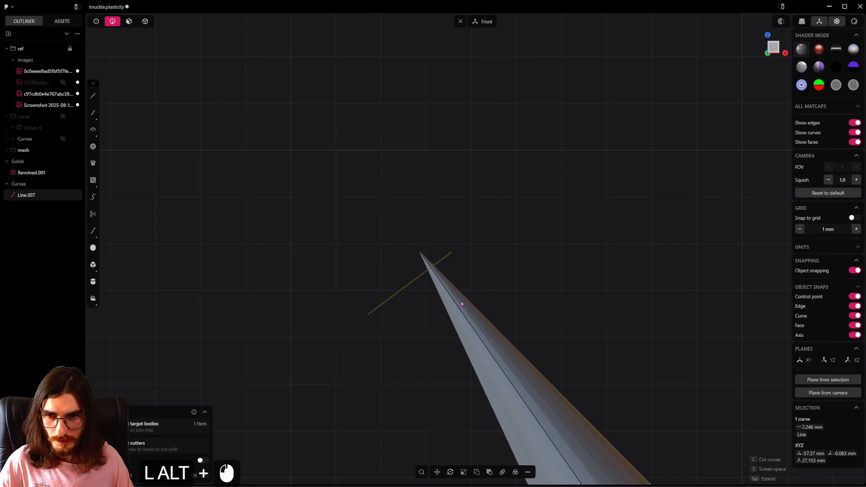
{"action": "right_click", "coordinate": [475, 264], "text": "alt"}
{"action": "left_click", "coordinate": [449, 261], "text": "alt"}
{"action": "left_click", "coordinate": [440, 258], "text": "alt"}
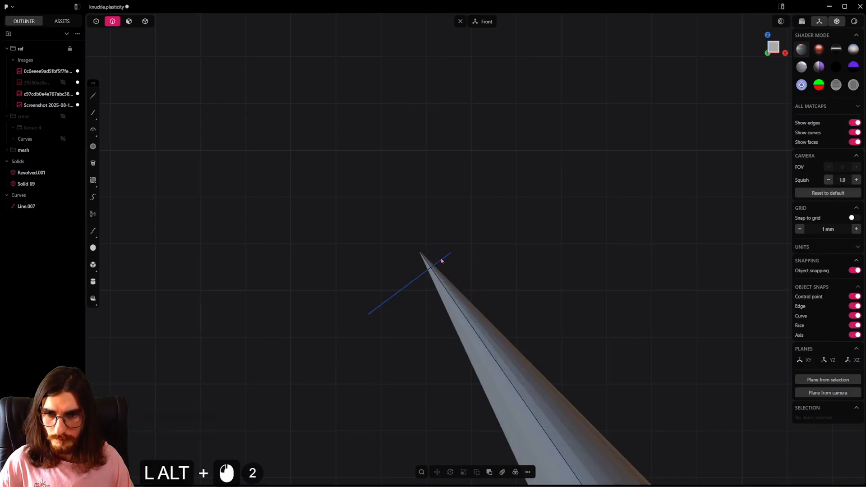
{"action": "key", "text": "alt+x"}
{"action": "left_click", "coordinate": [145, 23], "text": "alt"}
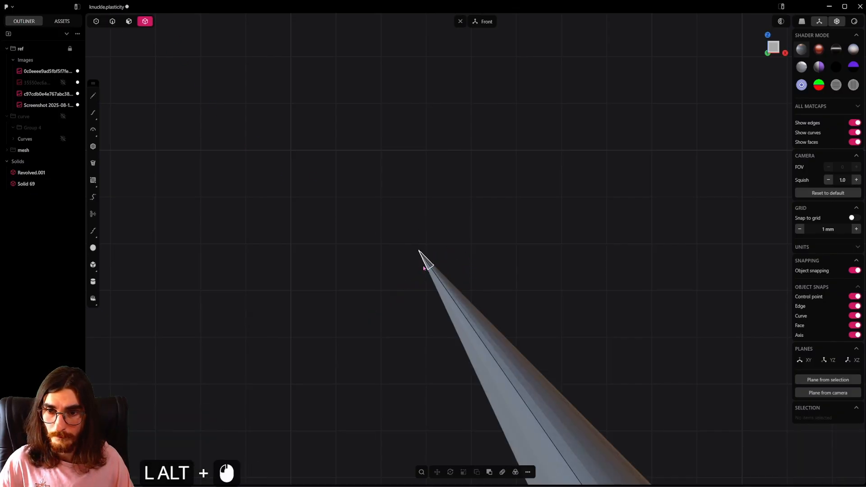
{"action": "double_click", "coordinate": [420, 253], "text": "alt"}
{"action": "key", "text": "alt+x"}
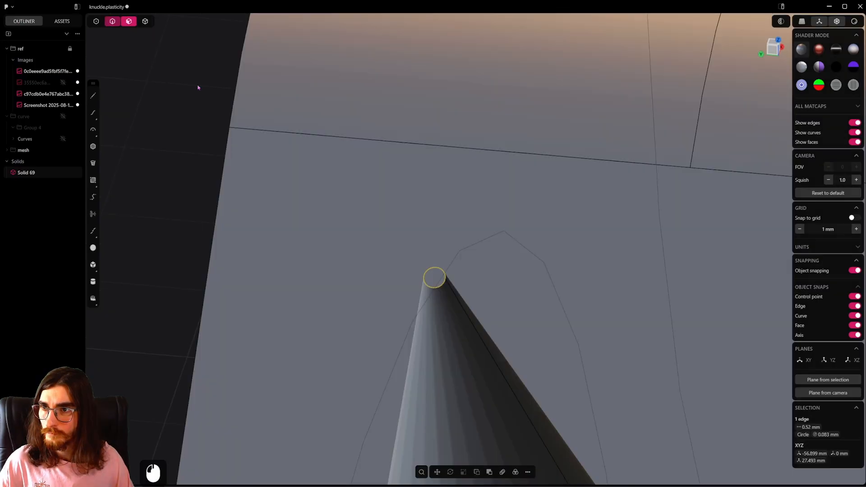
Delete the flat end face of the leftmost spike and patch the hole with G1 continuity to form a rounded tip.
{"action": "double_click", "coordinate": [448, 282]}
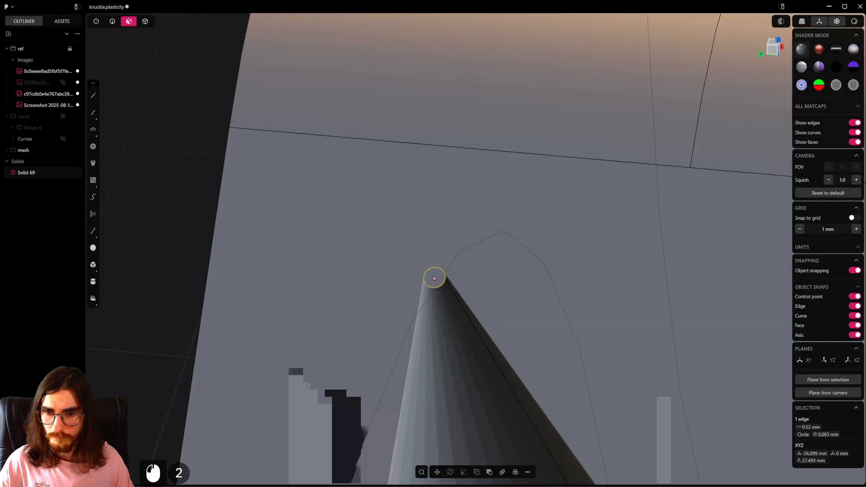
{"action": "key", "text": "shift+x"}
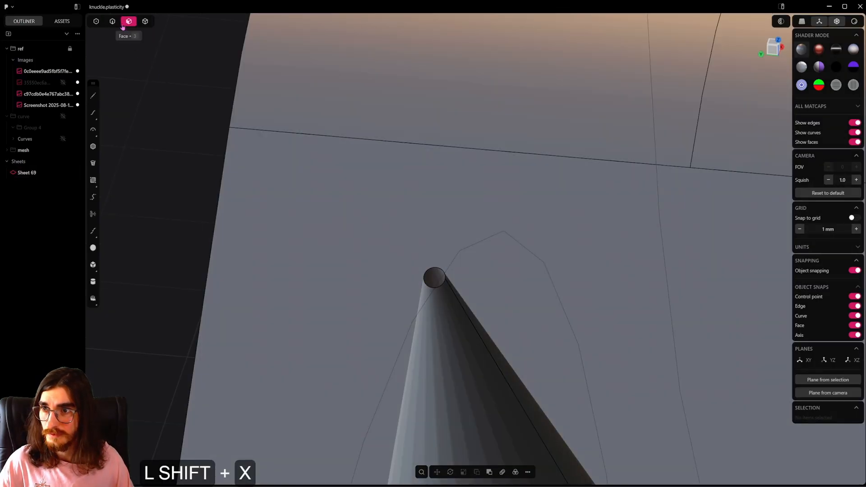
{"action": "left_click", "coordinate": [112, 21]}
{"action": "left_click", "coordinate": [437, 288], "text": "alt"}
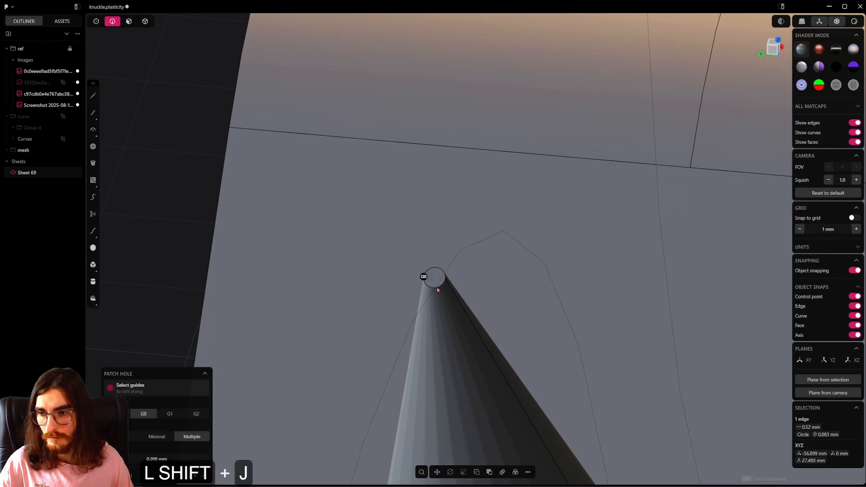
{"action": "key", "text": "Tab"}
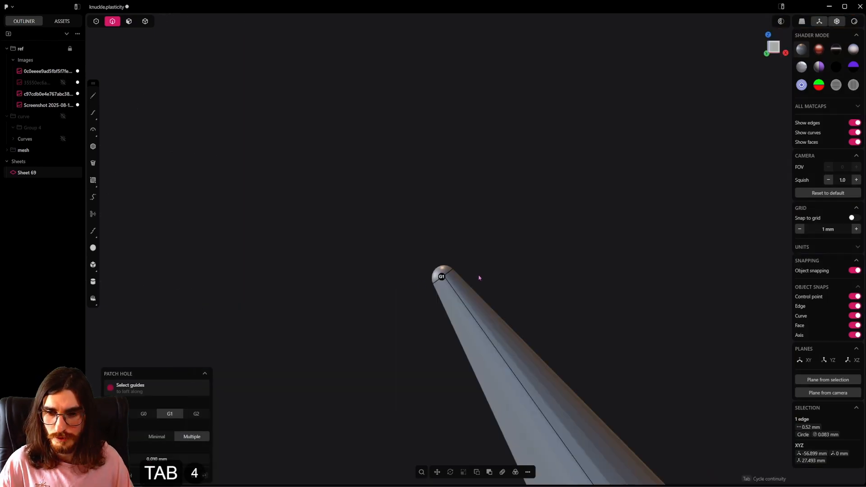
{"action": "right_click", "coordinate": [479, 278]}
{"action": "scroll", "coordinate": [454, 278], "scroll_direction": "down", "scroll_amount": 20}
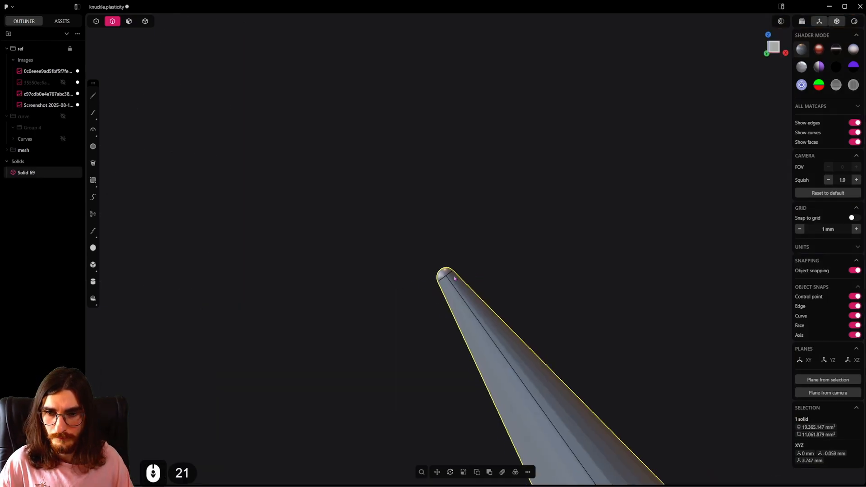
{"action": "scroll", "coordinate": [454, 279], "scroll_direction": "down", "scroll_amount": 20}
{"action": "middle_click_drag", "start_coordinate": [493, 317], "coordinate": [440, 275], "text": "shift"}
{"action": "left_click", "coordinate": [468, 249]}
{"action": "scroll", "coordinate": [468, 250], "scroll_direction": "down", "scroll_amount": 9}
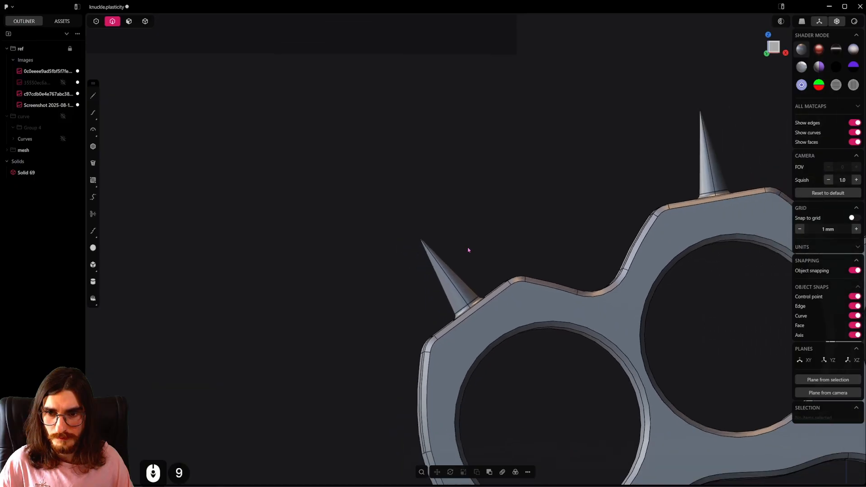
Draw a line across the second spike from the left near its tip and scale it to about 2.26 mm long.
{"action": "middle_click_drag", "start_coordinate": [526, 262], "coordinate": [398, 282], "text": "shift"}
{"action": "scroll", "coordinate": [421, 272], "scroll_direction": "down", "scroll_amount": 6}
{"action": "scroll", "coordinate": [398, 274], "scroll_direction": "down", "scroll_amount": 5}
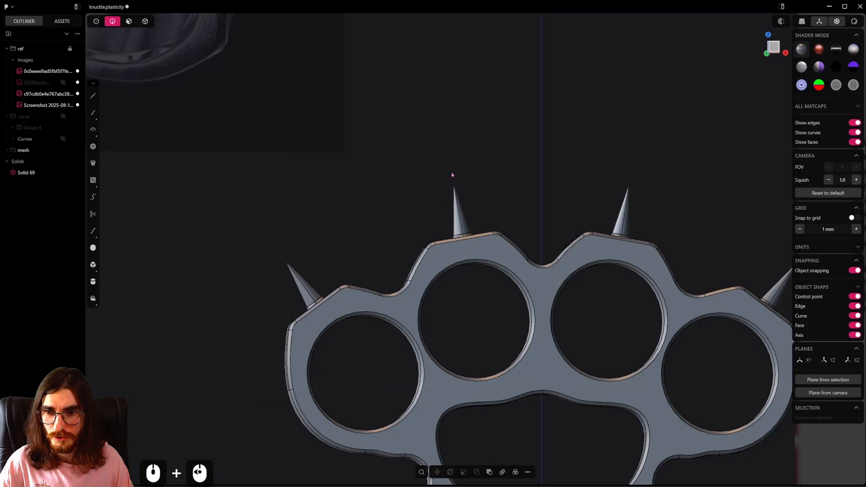
{"action": "scroll", "coordinate": [462, 182], "scroll_direction": "up", "scroll_amount": 20}
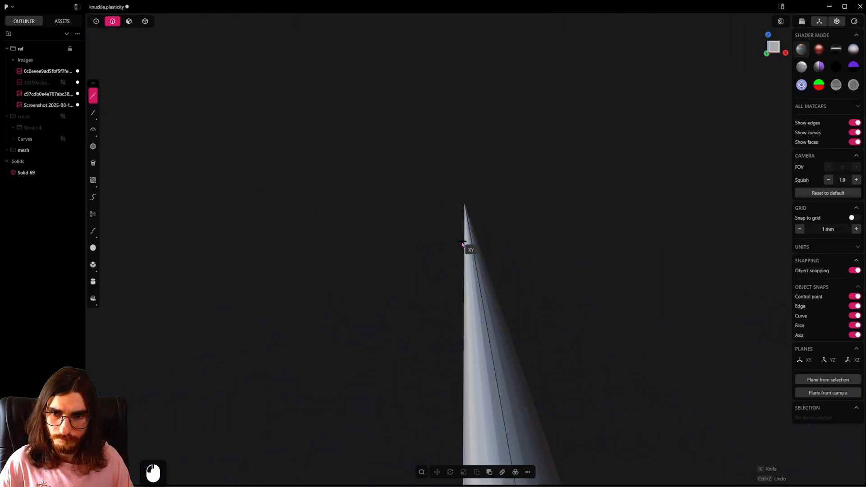
{"action": "left_click", "coordinate": [472, 244]}
{"action": "left_click", "coordinate": [510, 238]}
{"action": "key", "text": "s"}
{"action": "key", "text": "s"}
{"action": "left_click", "coordinate": [544, 262]}
{"action": "key", "text": "c"}
{"action": "middle_click_drag", "start_coordinate": [549, 275], "coordinate": [545, 271], "text": "alt"}
{"action": "key", "text": "s"}
{"action": "key", "text": "s"}
{"action": "key", "text": "c"}
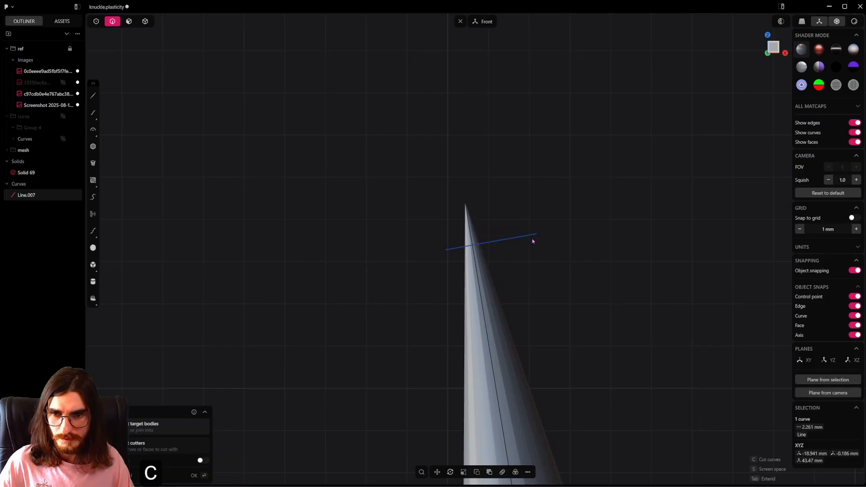
{"action": "key", "text": "x"}
{"action": "key", "text": "shift+x"}
{"action": "key", "text": "shift+j"}
{"action": "scroll", "coordinate": [529, 208], "scroll_direction": "down", "scroll_amount": 15}
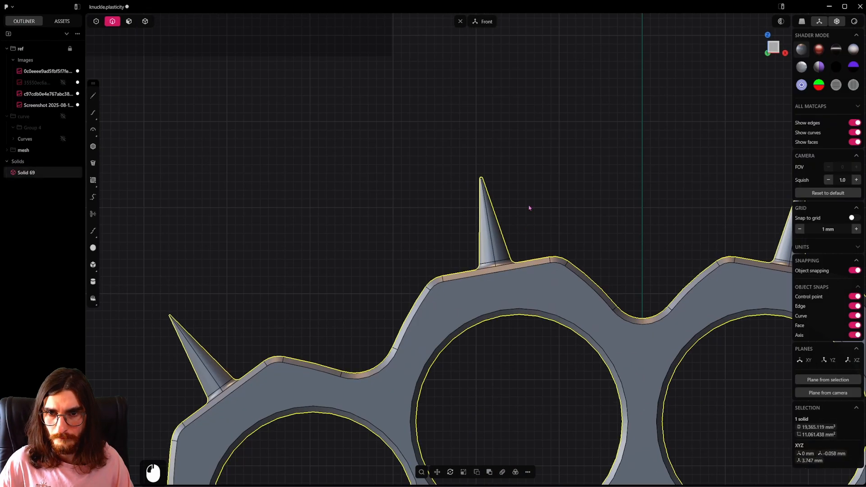
{"action": "key", "text": "ctrl+z"}
{"action": "key", "text": "ctrl+z"}
{"action": "key", "text": "ctrl+z"}
{"action": "key", "text": "ctrl+z"}
{"action": "scroll", "coordinate": [496, 188], "scroll_direction": "up", "scroll_amount": 20}
{"action": "key", "text": "ctrl+z"}
Redo the second spike's trimmed tip closer to the apex, deleting its flat end face and patching the hole into a rounded cap.
{"action": "middle_click_drag", "start_coordinate": [497, 199], "coordinate": [500, 245]}
{"action": "scroll", "coordinate": [520, 253], "scroll_direction": "down", "scroll_amount": 2}
{"action": "key", "text": "shift+x"}
{"action": "double_click", "coordinate": [473, 232]}
{"action": "key", "text": "shift+j"}
{"action": "scroll", "coordinate": [500, 245], "scroll_direction": "down", "scroll_amount": 15}
{"action": "middle_click_drag", "start_coordinate": [500, 244], "coordinate": [543, 242], "text": "shift"}
{"action": "scroll", "coordinate": [543, 242], "scroll_direction": "up", "scroll_amount": 5}
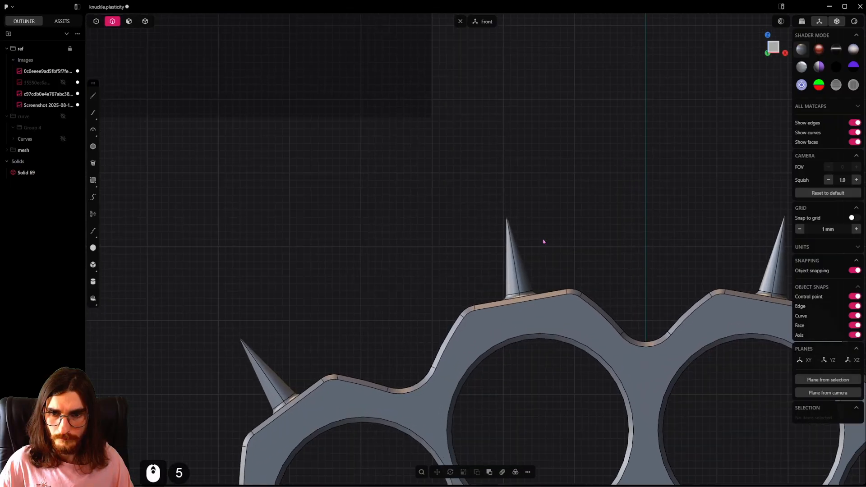
Mirror the body's left half across the centre plane to copy the rounded spike tips to the right-hand spikes.
{"action": "scroll", "coordinate": [608, 255], "scroll_direction": "up", "scroll_amount": 1}
{"action": "middle_click_drag", "start_coordinate": [608, 255], "coordinate": [487, 230], "text": "shift"}
{"action": "scroll", "coordinate": [476, 230], "scroll_direction": "down", "scroll_amount": 17}
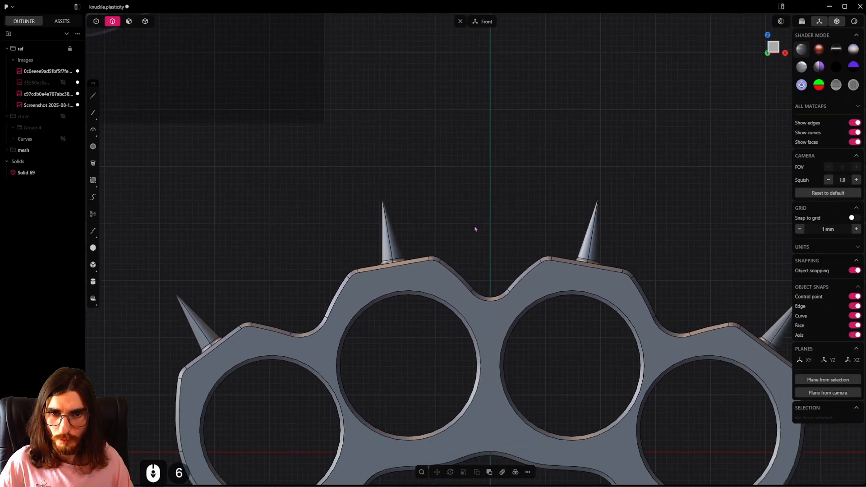
{"action": "middle_click_drag", "start_coordinate": [486, 315], "coordinate": [465, 153], "text": "shift"}
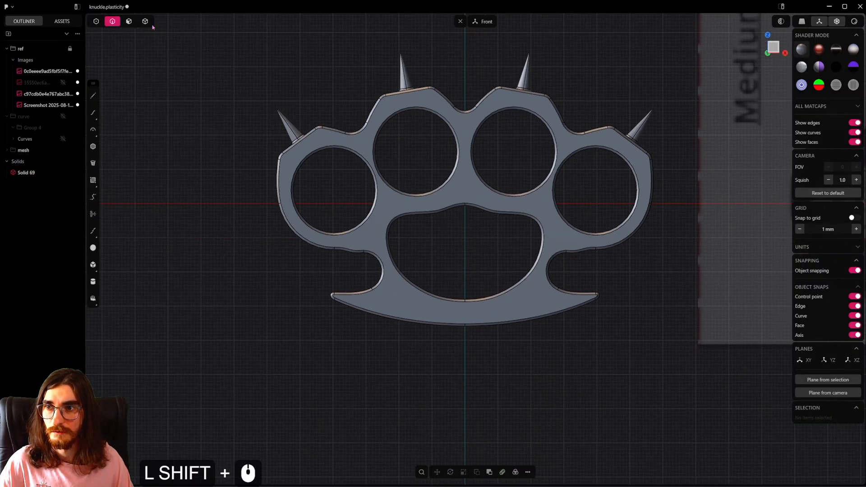
{"action": "left_click", "coordinate": [435, 188]}
{"action": "middle_click_drag", "start_coordinate": [445, 78], "coordinate": [450, 130], "text": "shift"}
{"action": "key", "text": "alt+x"}
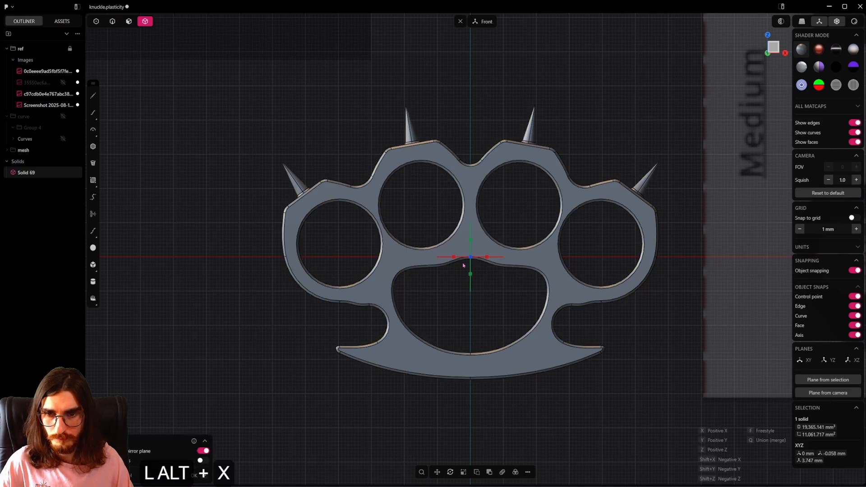
{"action": "left_click", "coordinate": [454, 259]}
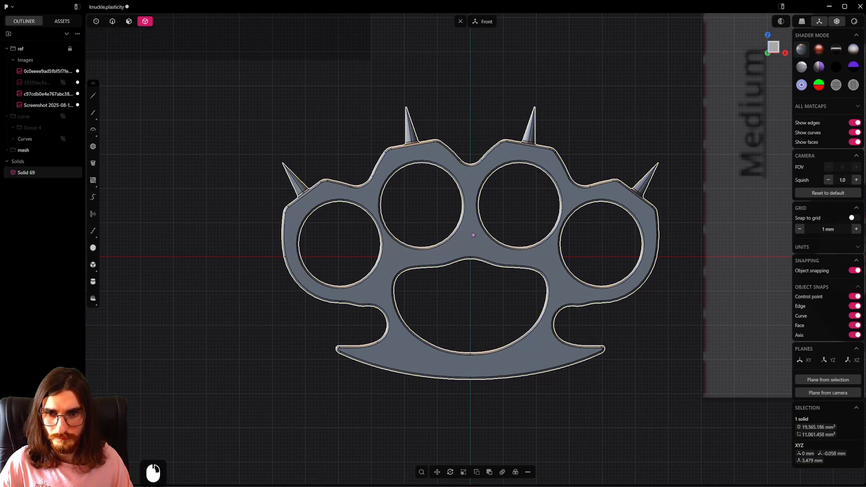
Mirror the body's front half across its thickness centre plane so the back gets the same filleted edges.
{"action": "middle_click_drag", "start_coordinate": [454, 258], "coordinate": [522, 283]}
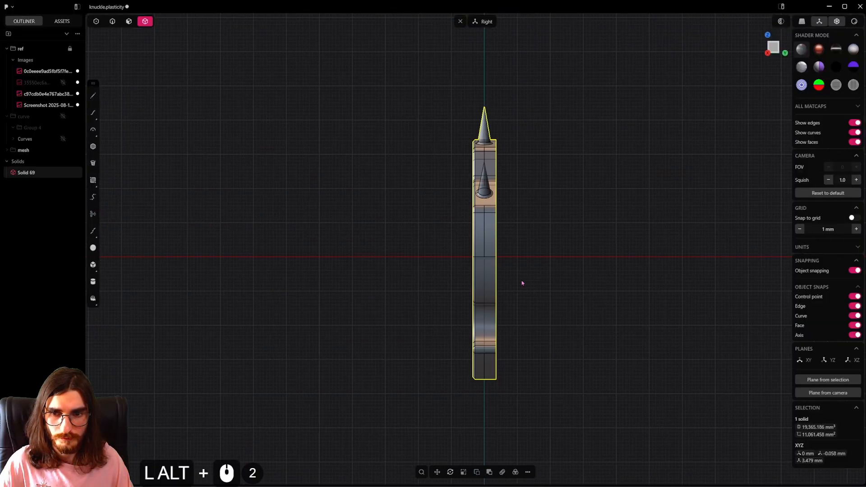
{"action": "key", "text": "alt+x"}
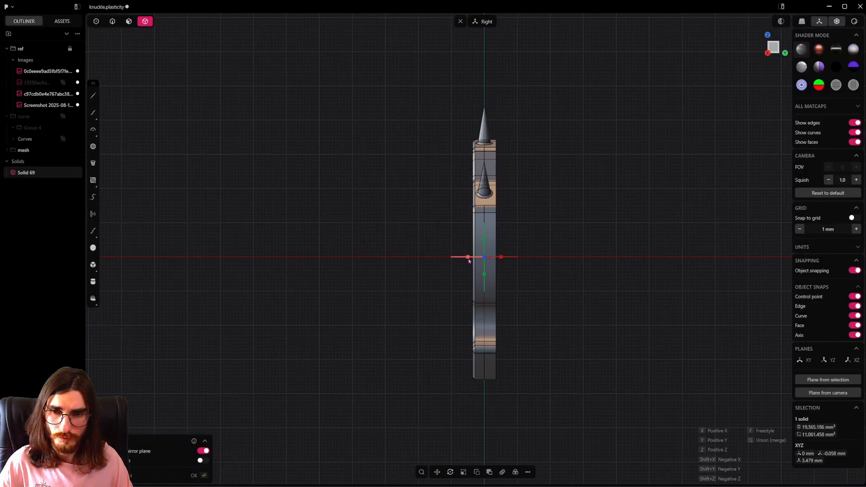
{"action": "scroll", "coordinate": [481, 215], "scroll_direction": "up", "scroll_amount": 10}
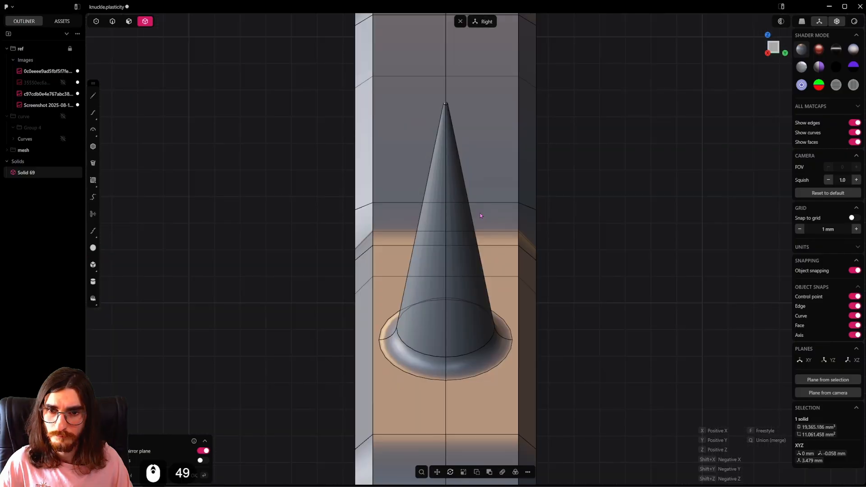
{"action": "scroll", "coordinate": [480, 213], "scroll_direction": "down", "scroll_amount": 5}
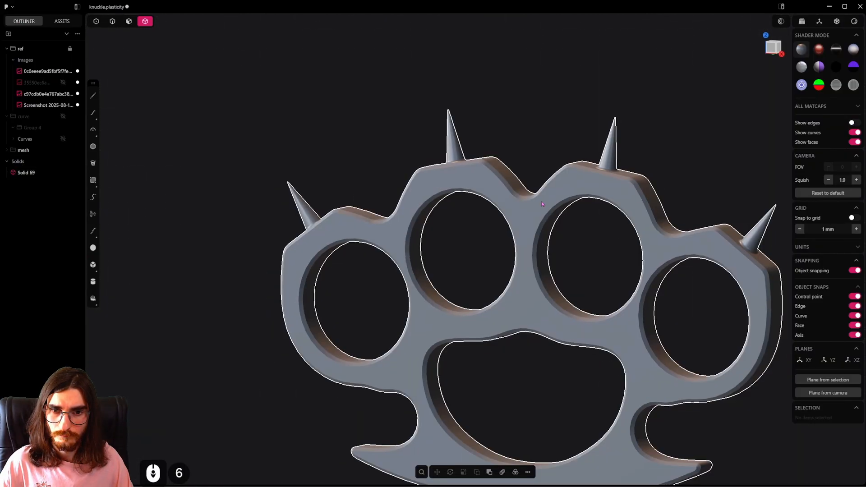
Hide the ref group with the reference images so only the knuckle duster is displayed.
{"action": "scroll", "coordinate": [541, 201], "scroll_direction": "down", "scroll_amount": 5}
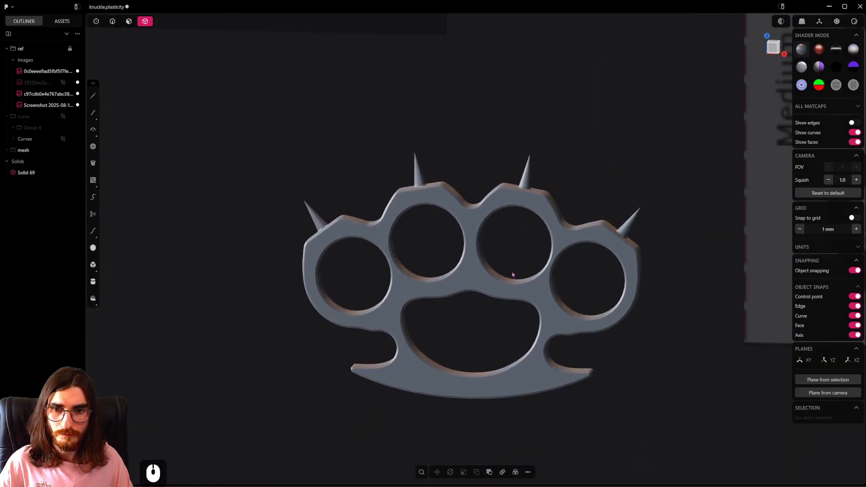
{"action": "scroll", "coordinate": [528, 270], "scroll_direction": "down", "scroll_amount": 3}
{"action": "middle_click_drag", "start_coordinate": [528, 270], "coordinate": [525, 290], "text": "shift"}
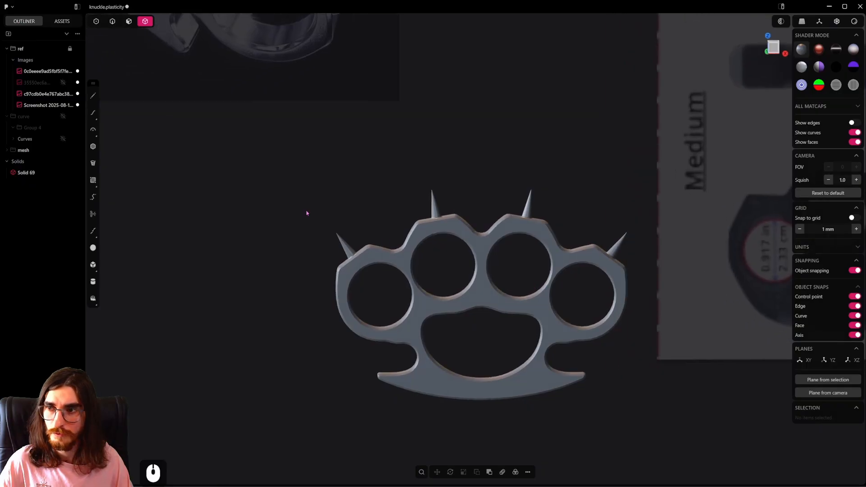
{"action": "left_click", "coordinate": [64, 49]}
{"action": "scroll", "coordinate": [481, 292], "scroll_direction": "up", "scroll_amount": 5}
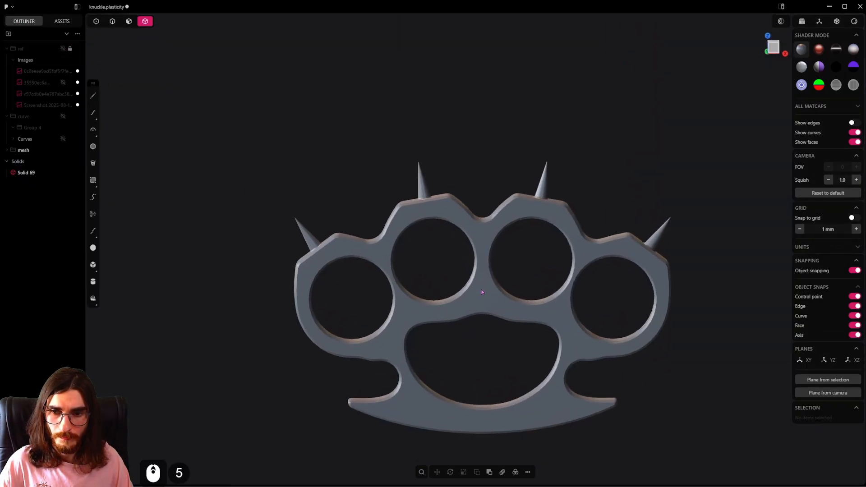
Assign a dark metallic material to the knuckle duster and examine it in render mode with the grid shown.
{"action": "left_click", "coordinate": [481, 292]}
{"action": "middle_click_drag", "start_coordinate": [481, 292], "coordinate": [582, 270]}
{"action": "key", "text": "m"}
{"action": "left_click", "coordinate": [627, 325]}
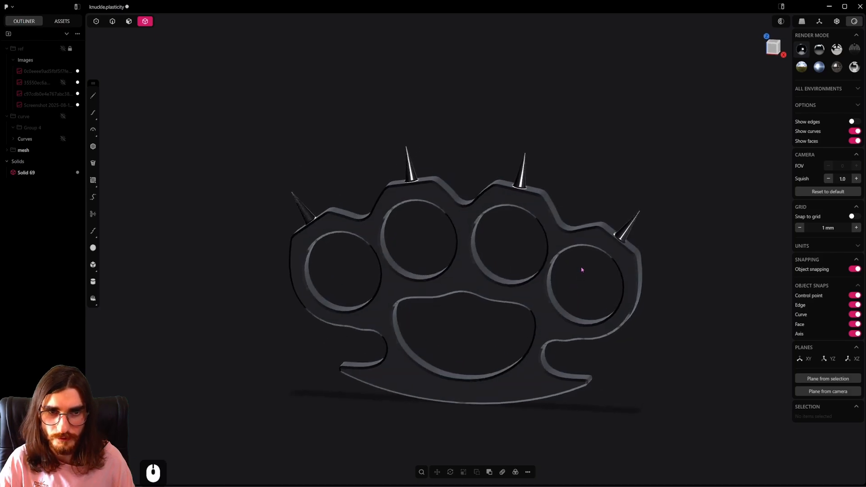
{"action": "left_click", "coordinate": [839, 23]}
{"action": "middle_click_drag", "start_coordinate": [572, 240], "coordinate": [596, 234]}
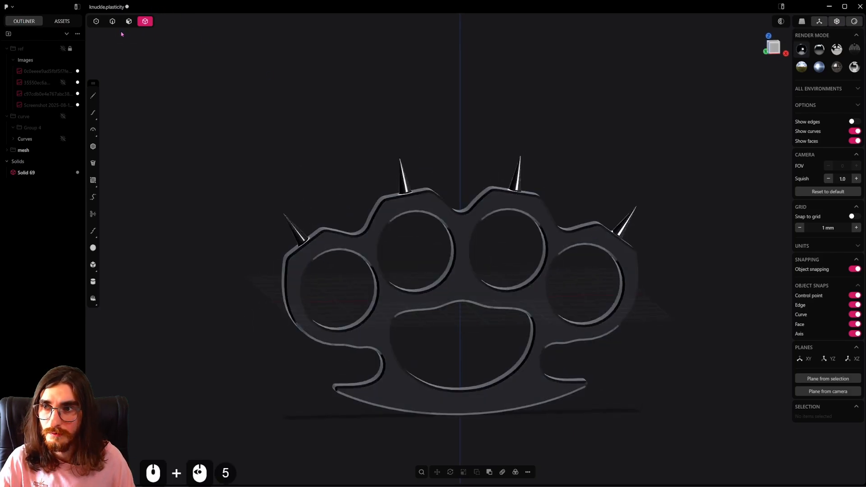
{"action": "mouse_move", "coordinate": [516, 253]}
{"action": "middle_mouse_down"}
{"action": "mouse_move", "coordinate": [456, 261]}
{"action": "mouse_move", "coordinate": [502, 269]}
{"action": "mouse_move", "coordinate": [514, 246]}
{"action": "mouse_move", "coordinate": [510, 255]}
{"action": "middle_mouse_up"}
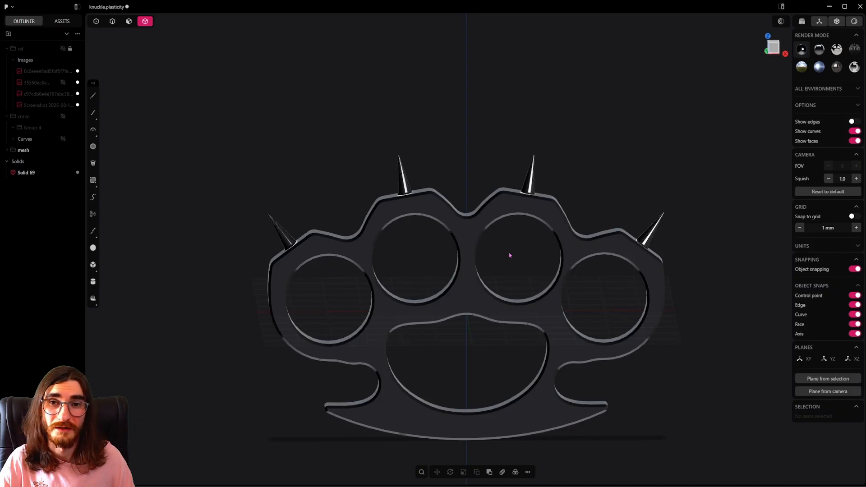
{"action": "middle_click_drag", "start_coordinate": [509, 255], "coordinate": [531, 262]}
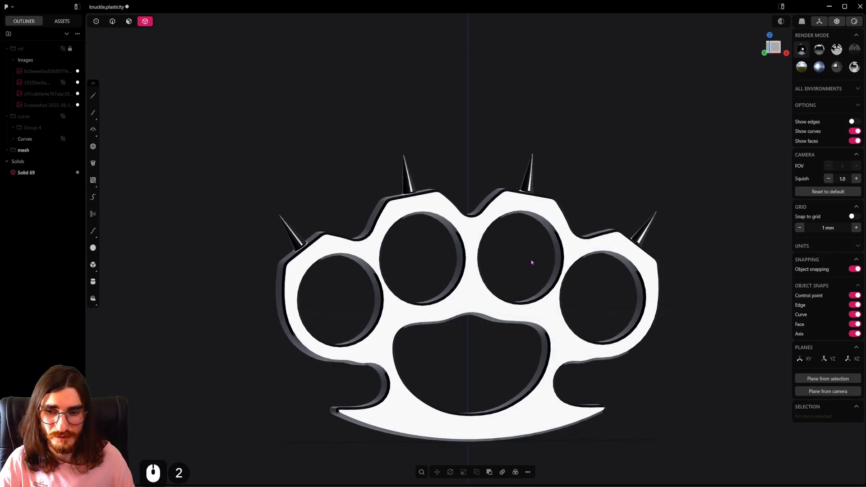